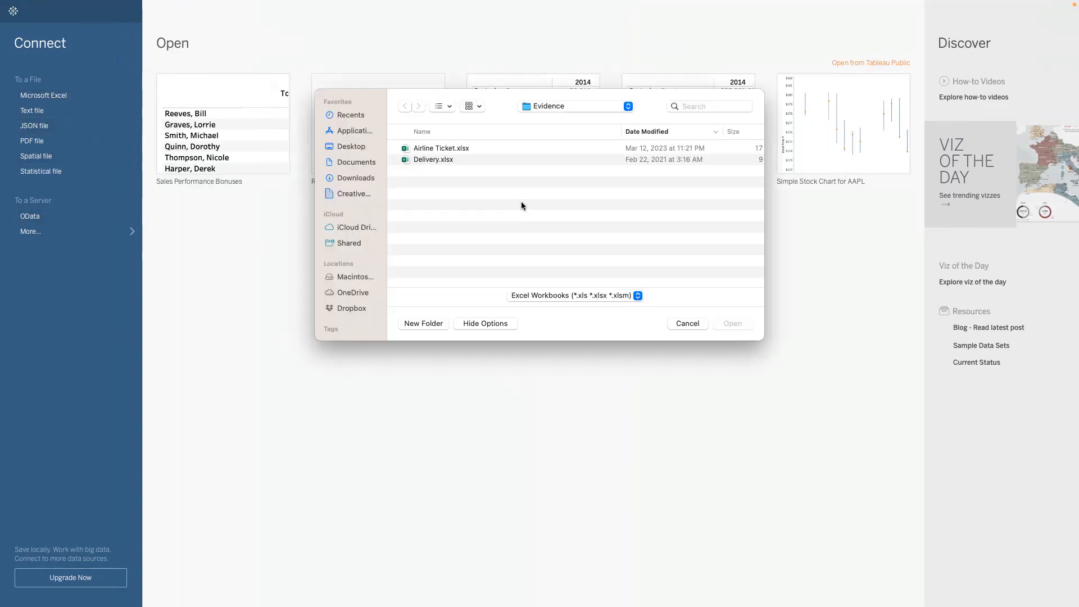
Connect to the Excel workbook Delivery.xlsx and open the Sheet 1 worksheet.
click(494, 160)
click(723, 325)
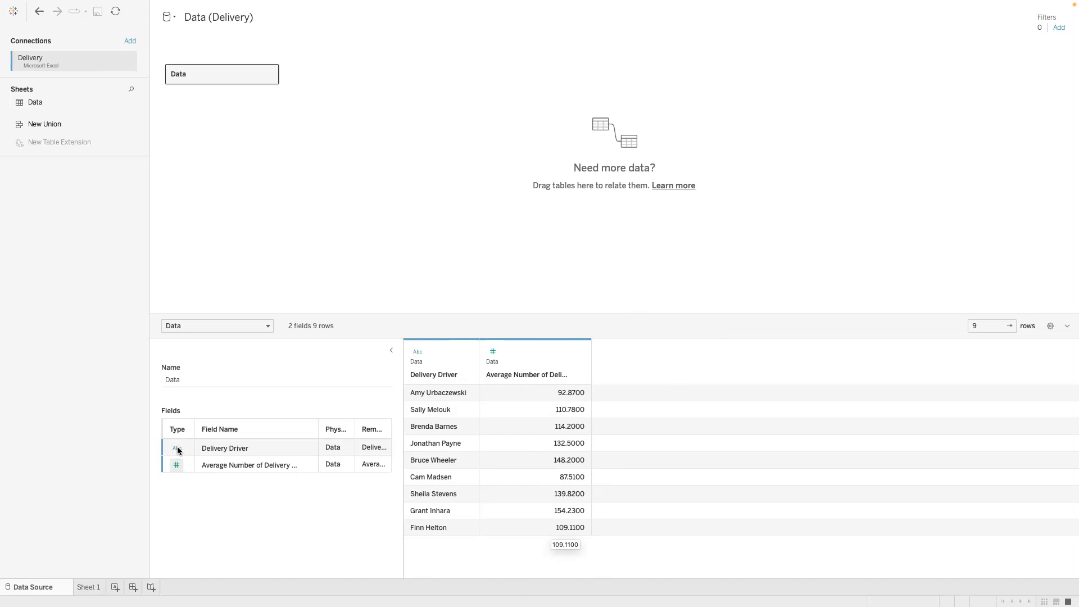
click(90, 588)
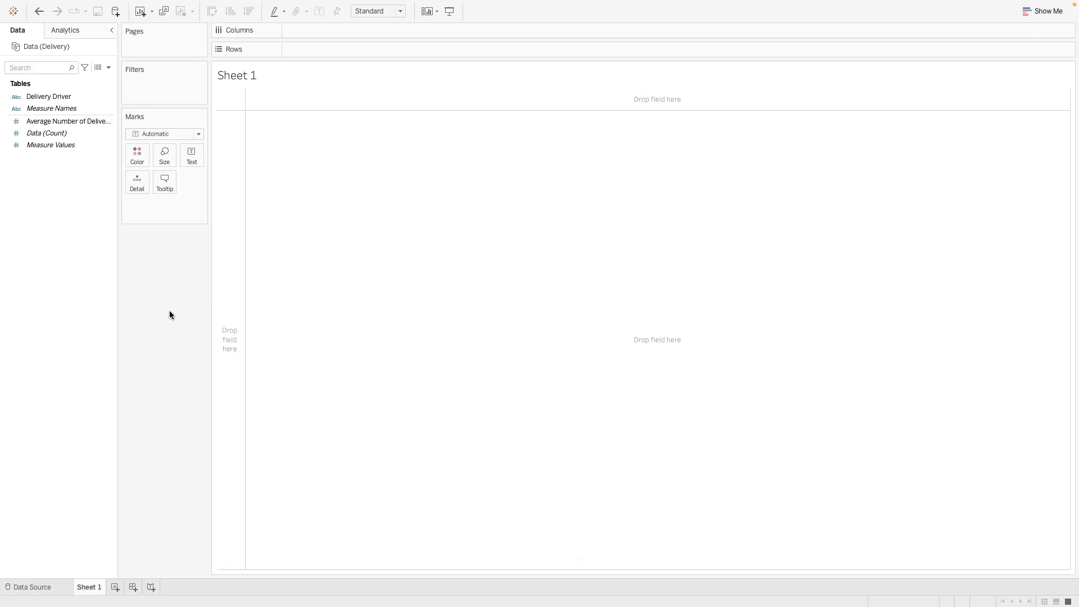
Switch to the PowerPoint slide and review the part a instruction about creating a column chart.
key(ctrl+Left)
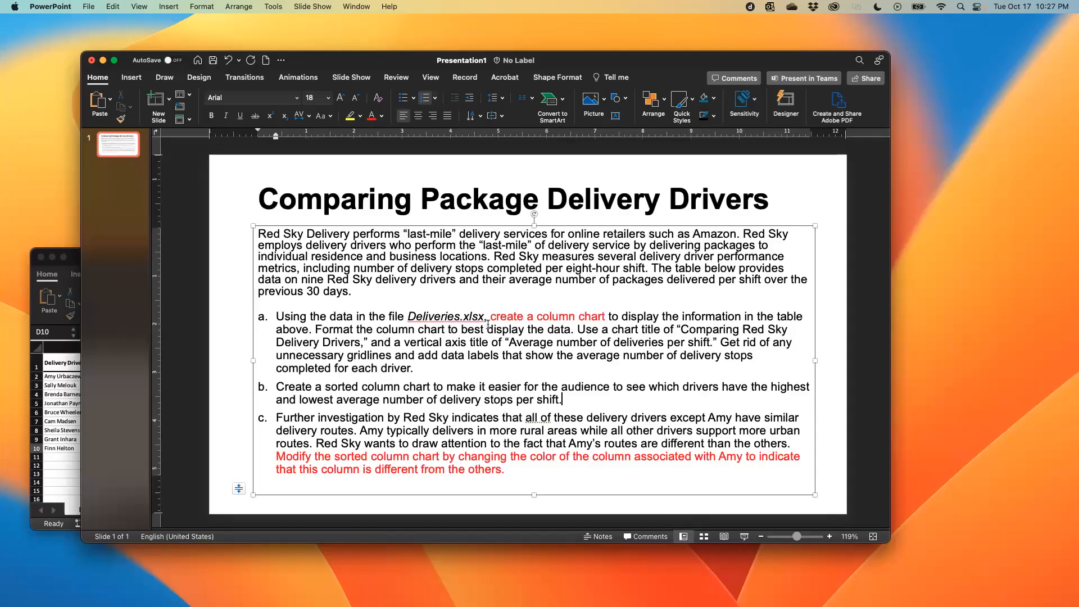
drag(490, 316, 604, 312)
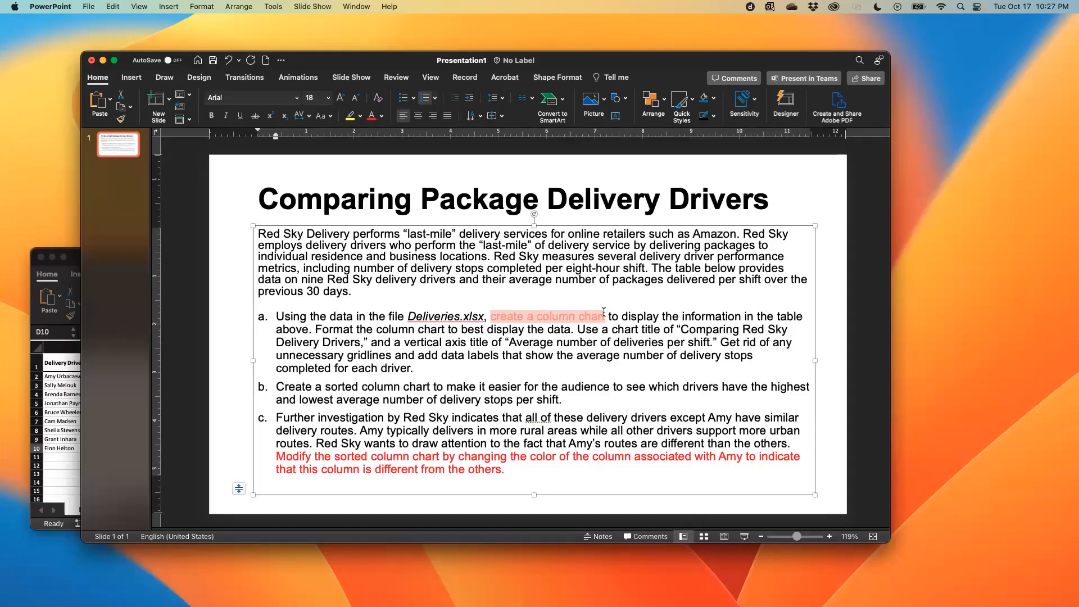
click(587, 353)
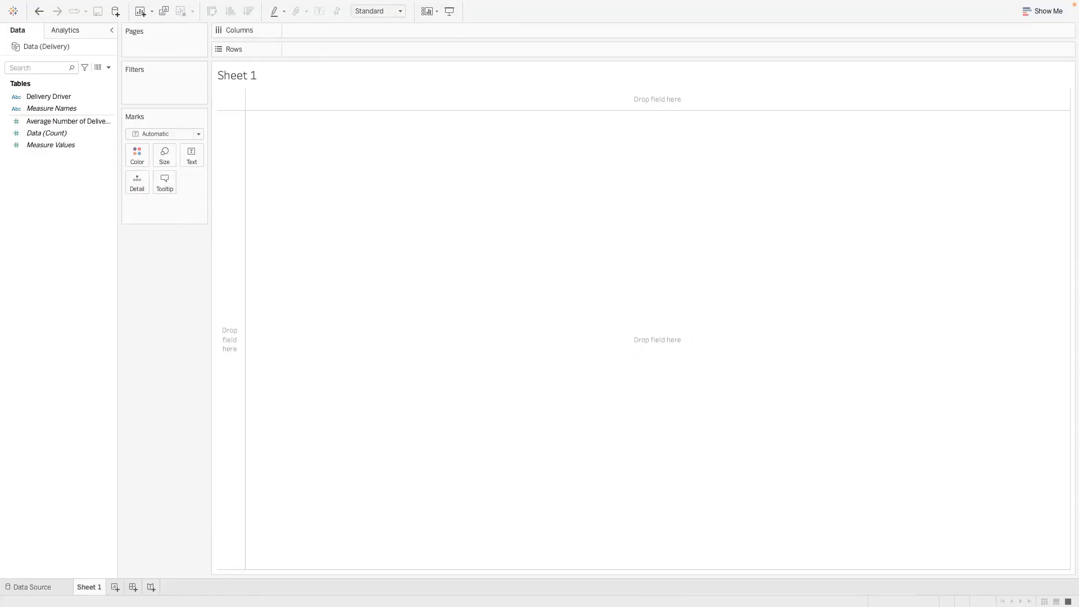
Back in Tableau, build a column chart with Delivery Driver as columns and Average Number of Delivery Stops Completed (per shift) as rows.
drag(52, 97, 333, 31)
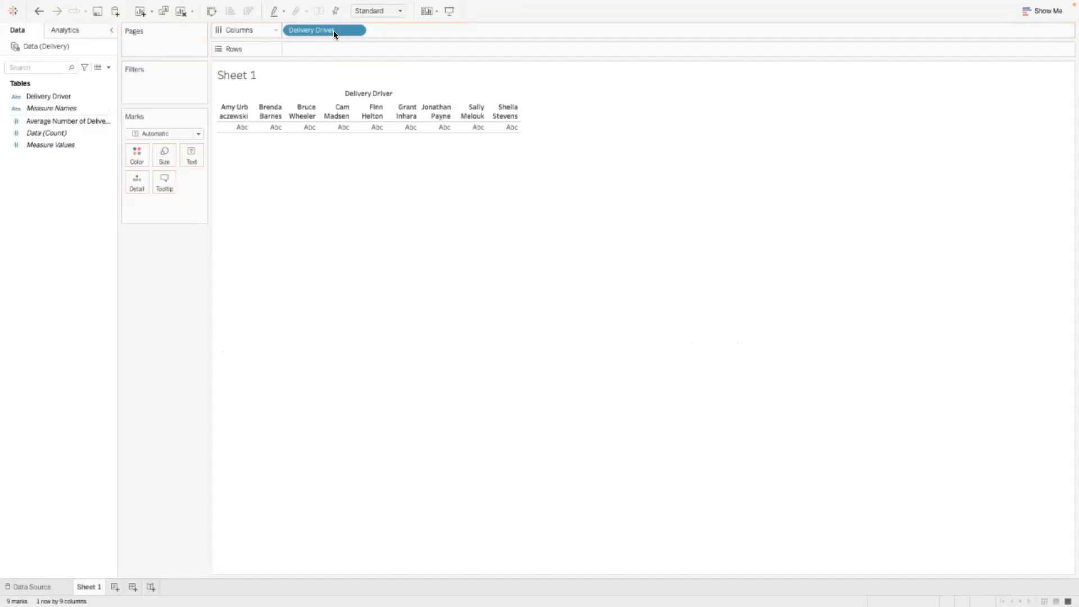
click(65, 122)
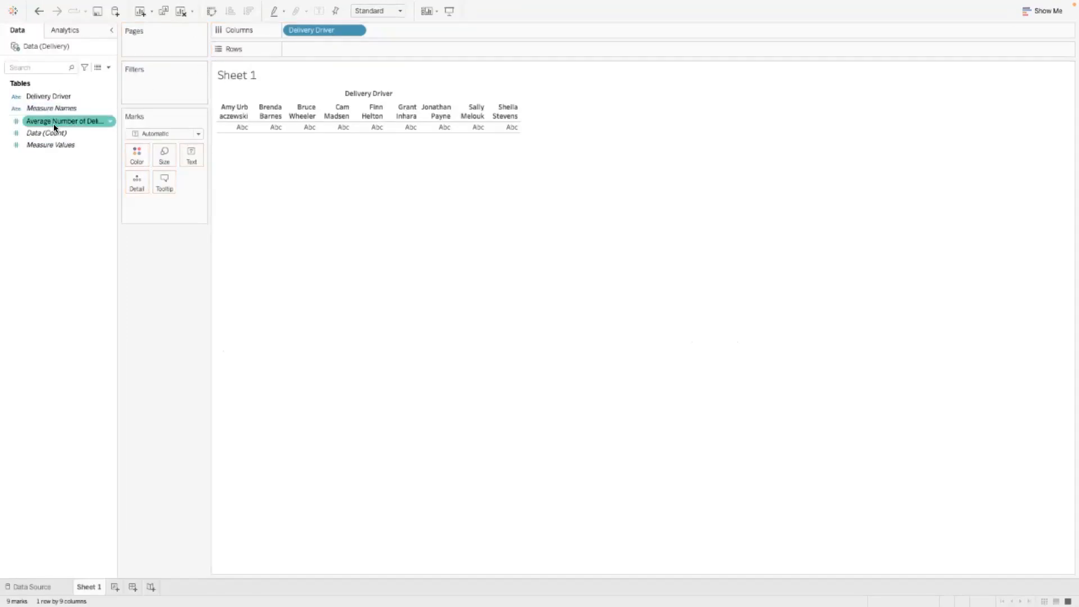
drag(43, 121, 335, 50)
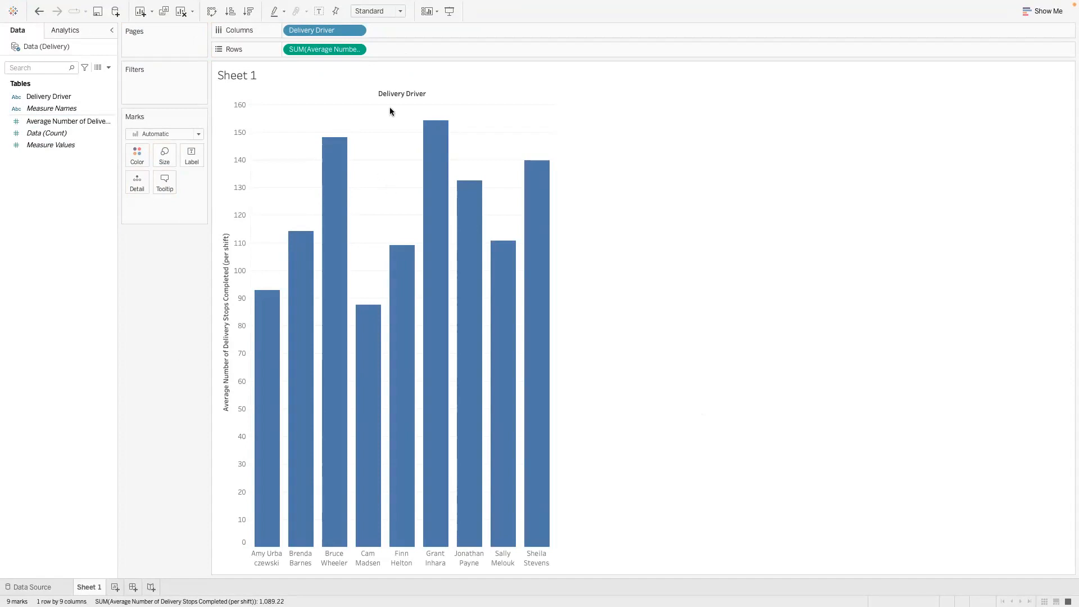
Set the chart view to Fit Width and make the bars slightly narrower.
click(401, 11)
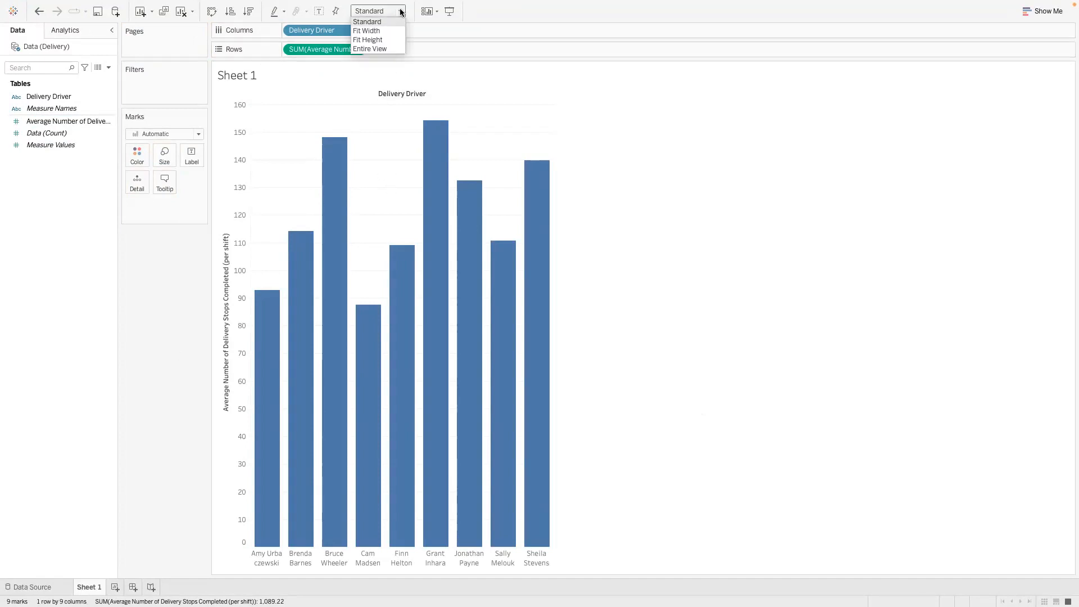
click(392, 30)
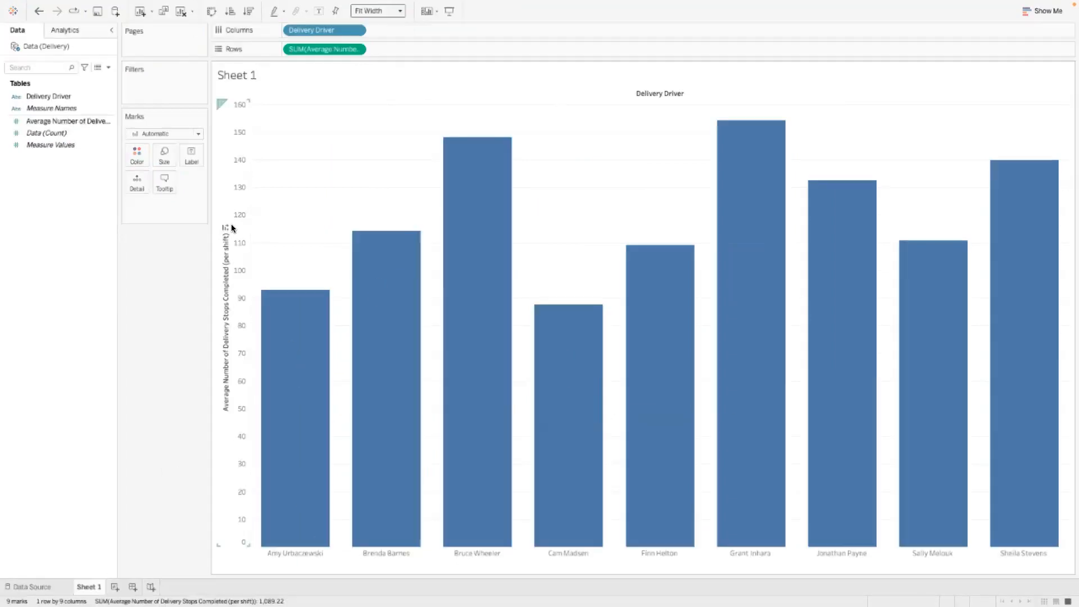
click(166, 156)
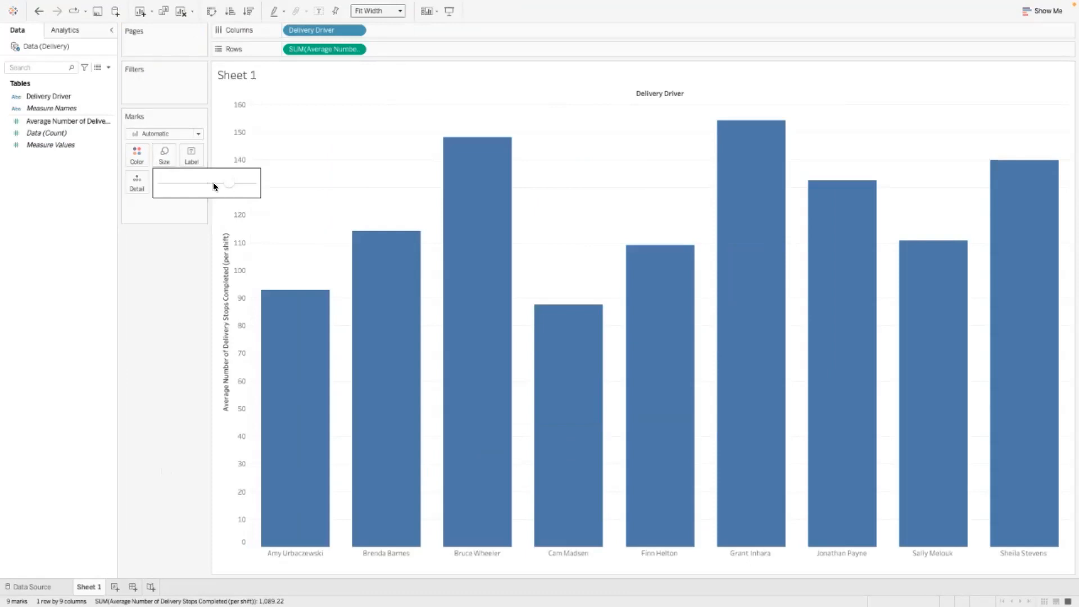
drag(212, 182, 211, 182)
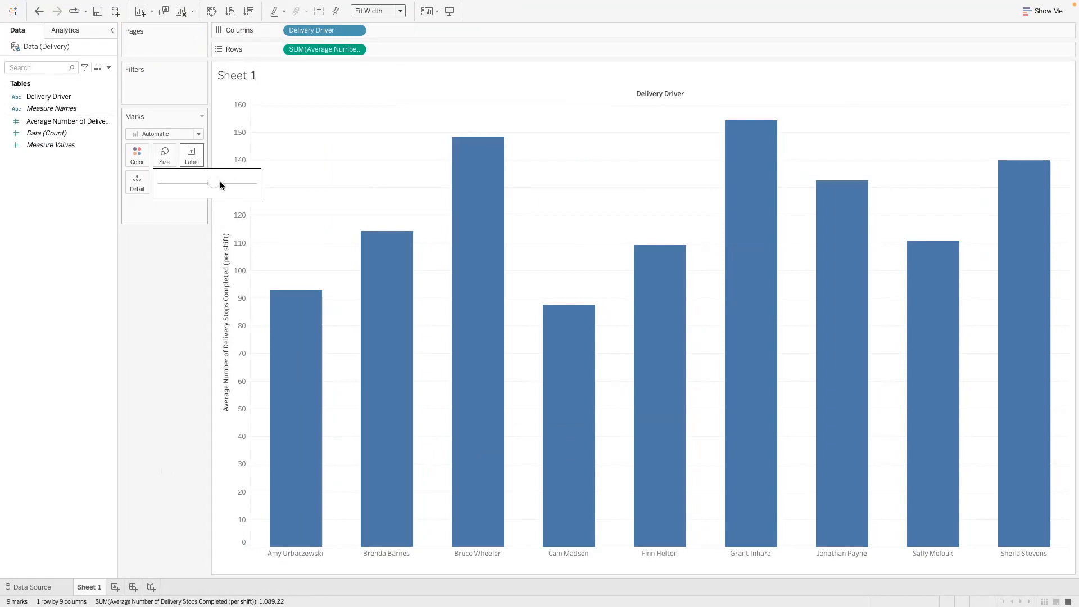
click(148, 284)
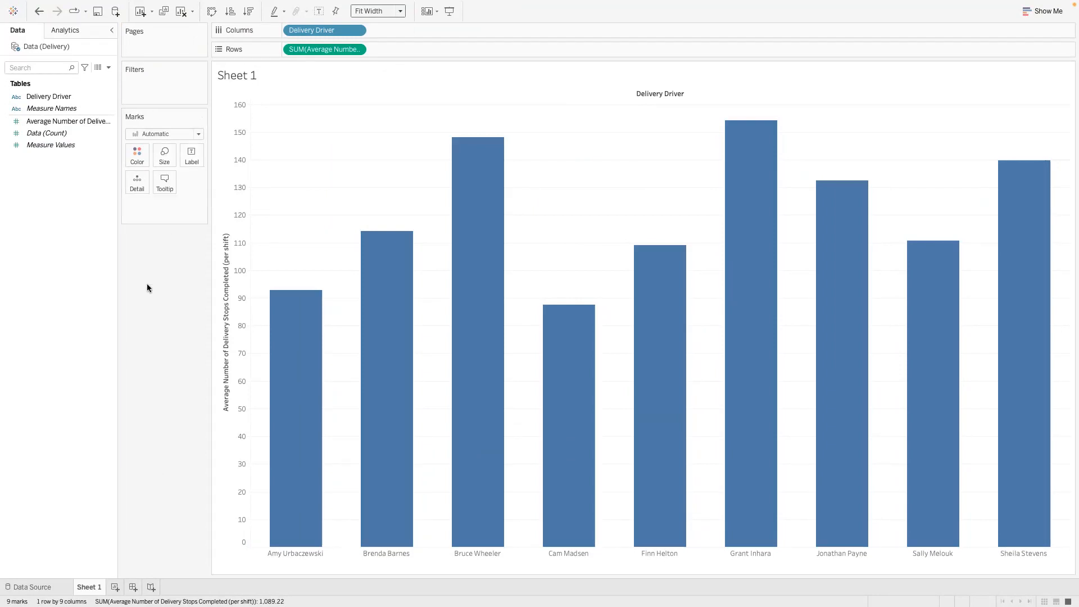
Copy "Comparing Red Sky Delivery Drivers" from the PowerPoint slide and replace the Tableau sheet title text with it.
key(ctrl+Left)
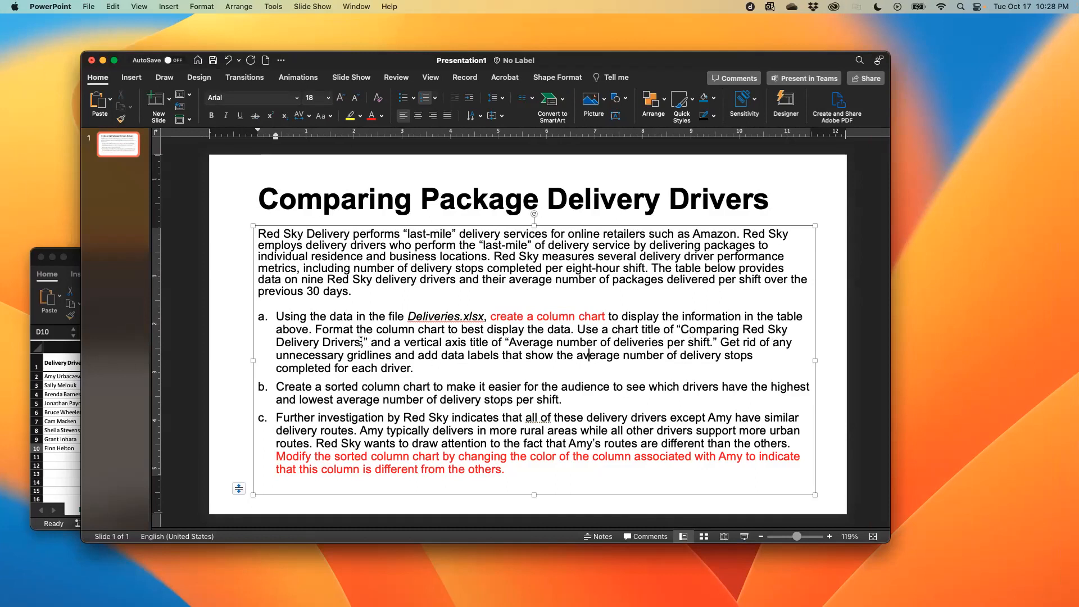
drag(361, 341, 684, 331)
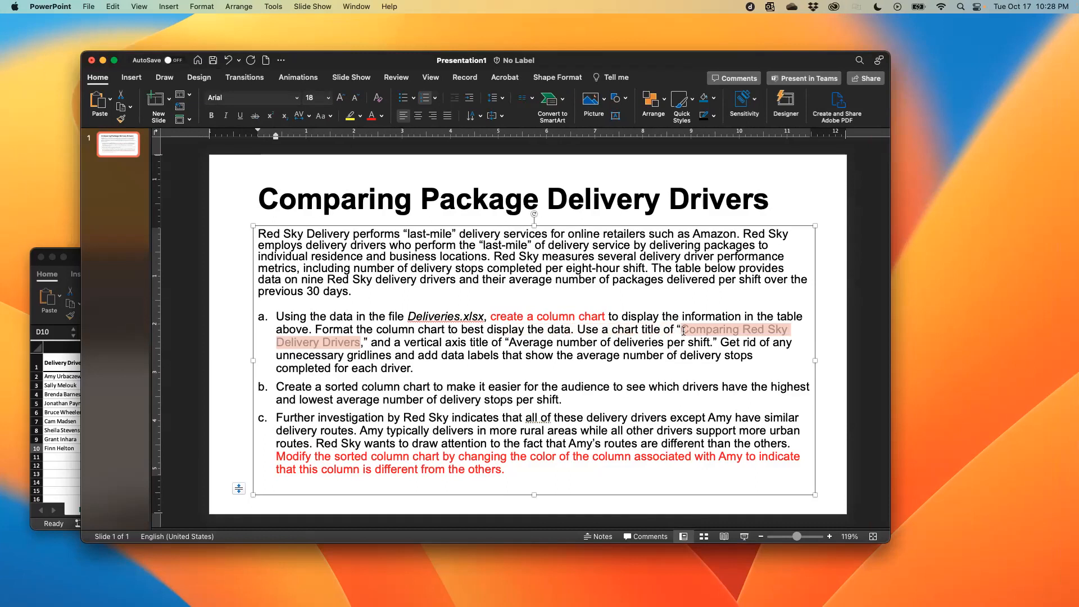
key(super+c)
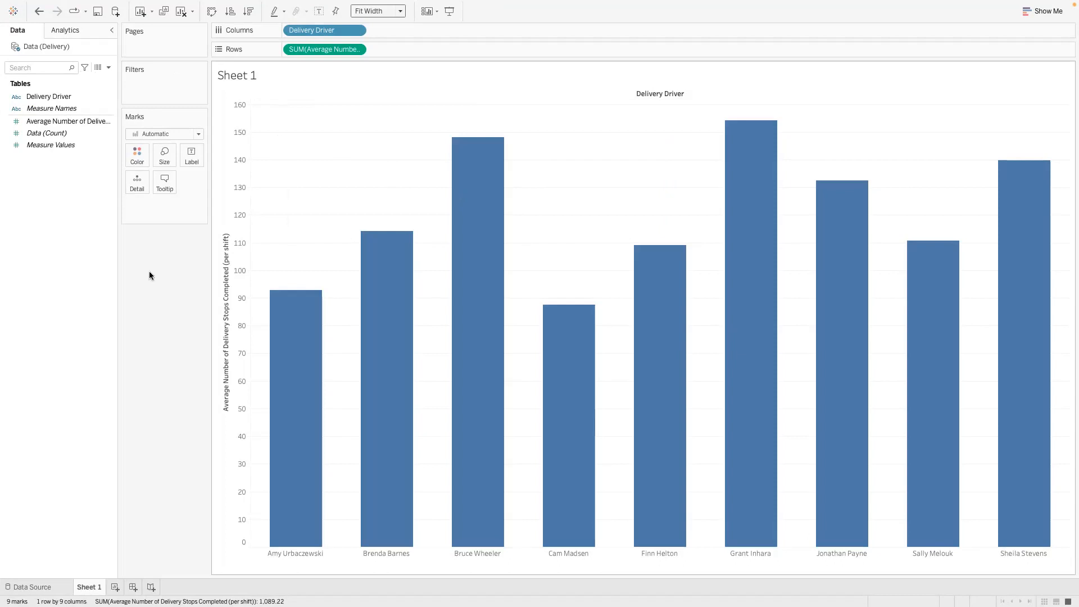
key(ctrl+Left)
key(ctrl+Right)
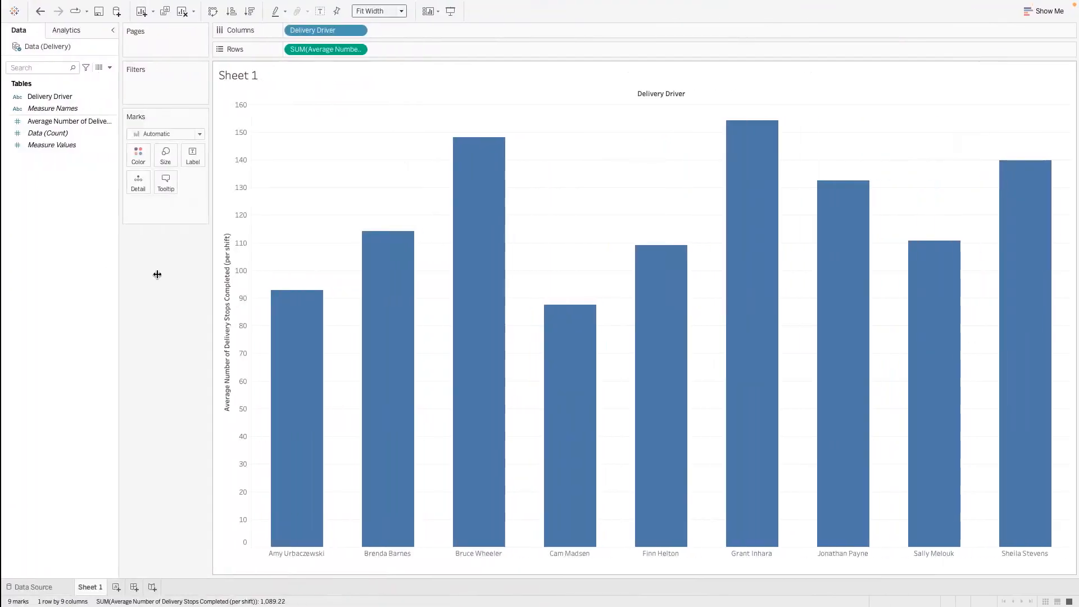
drag(1, 148, 474, 222)
click(412, 277)
key(super+a)
key(super+v)
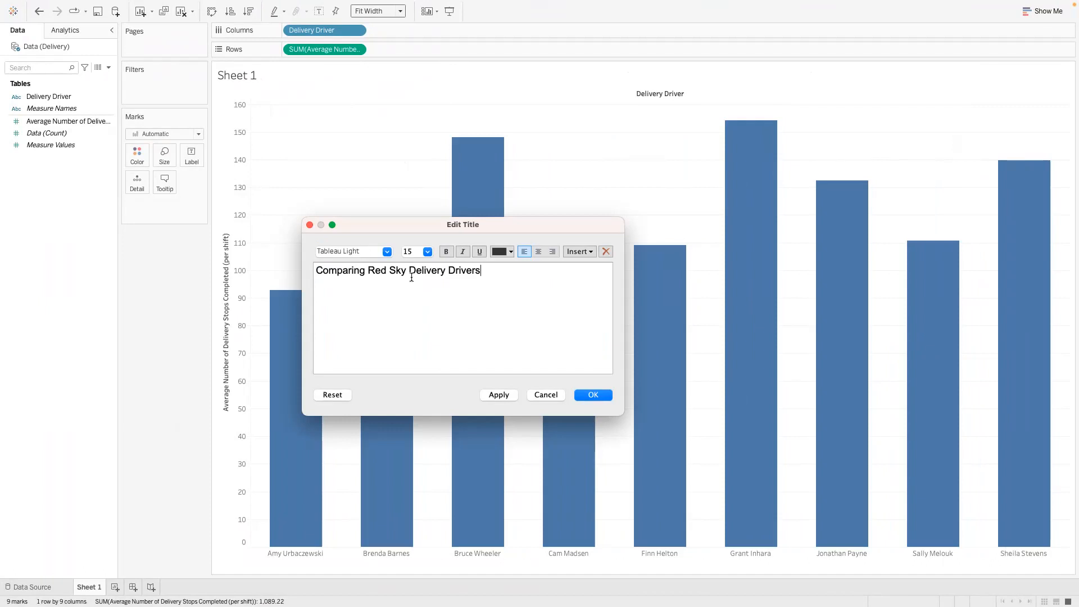
Format the whole sheet title as bold black Tableau Book text and apply it.
key(super+a)
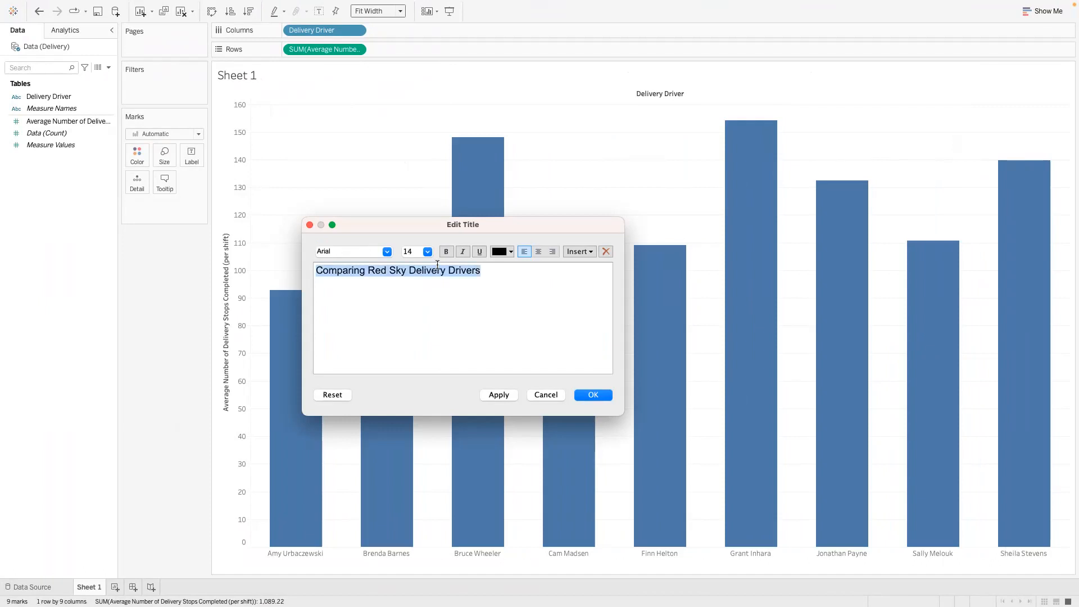
click(387, 251)
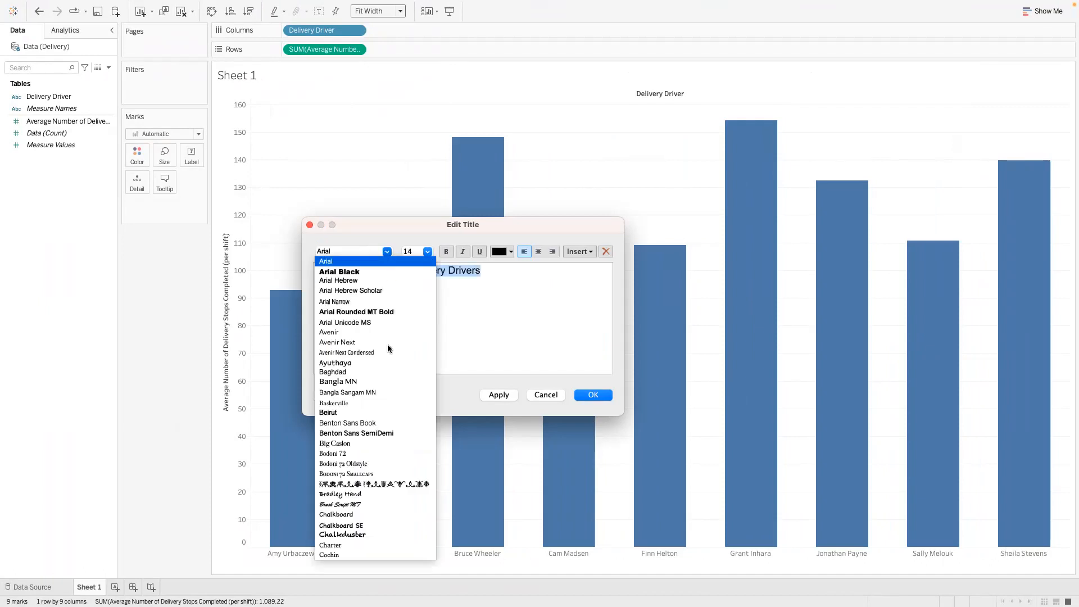
scroll(391, 398, up, 5)
scroll(390, 398, up, 3)
scroll(390, 397, down, 20)
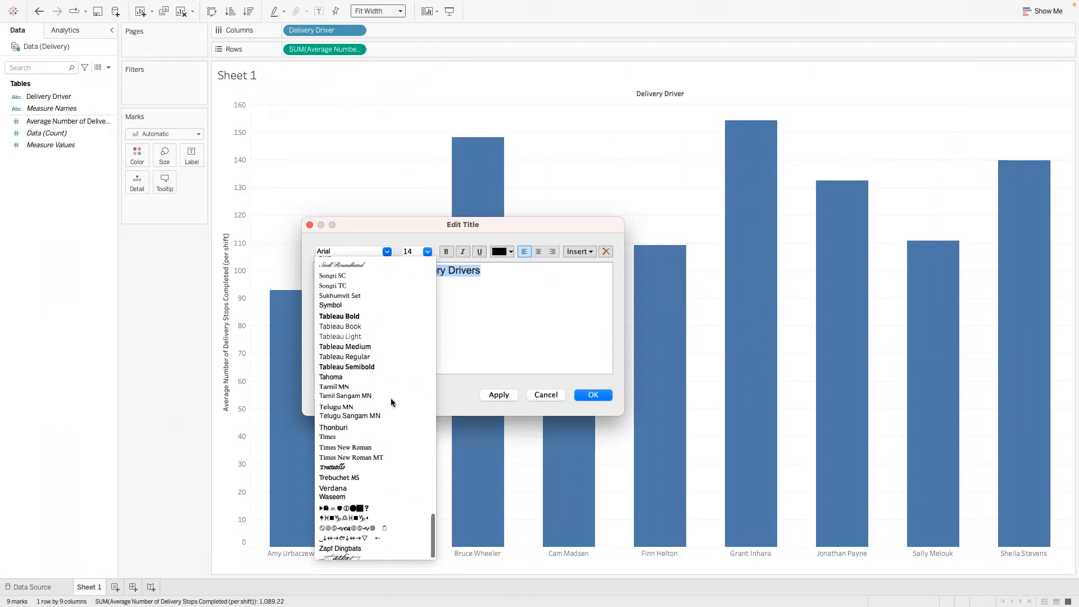
click(369, 327)
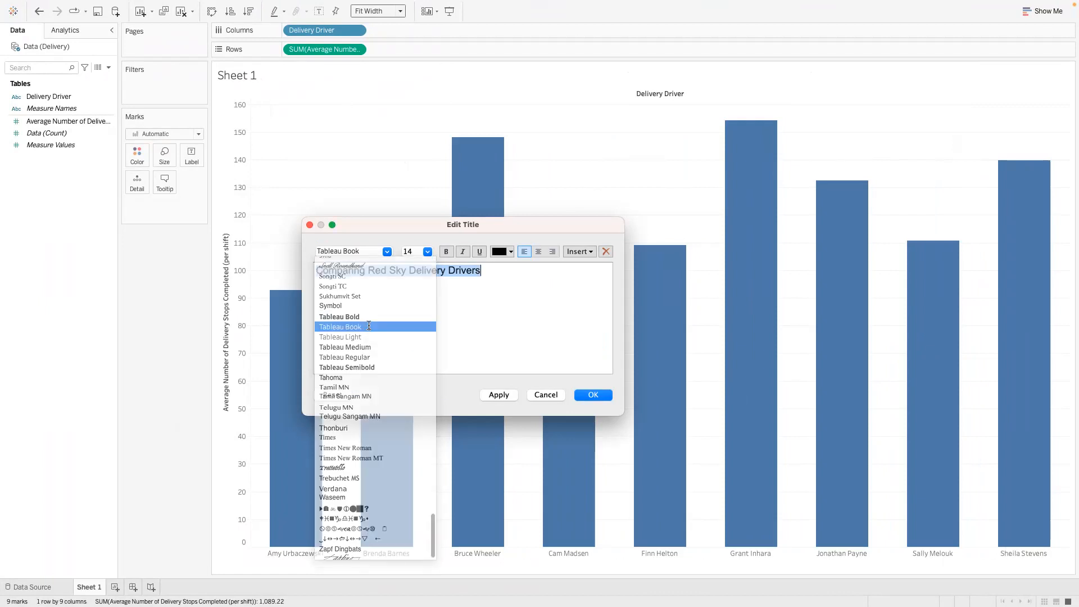
click(446, 253)
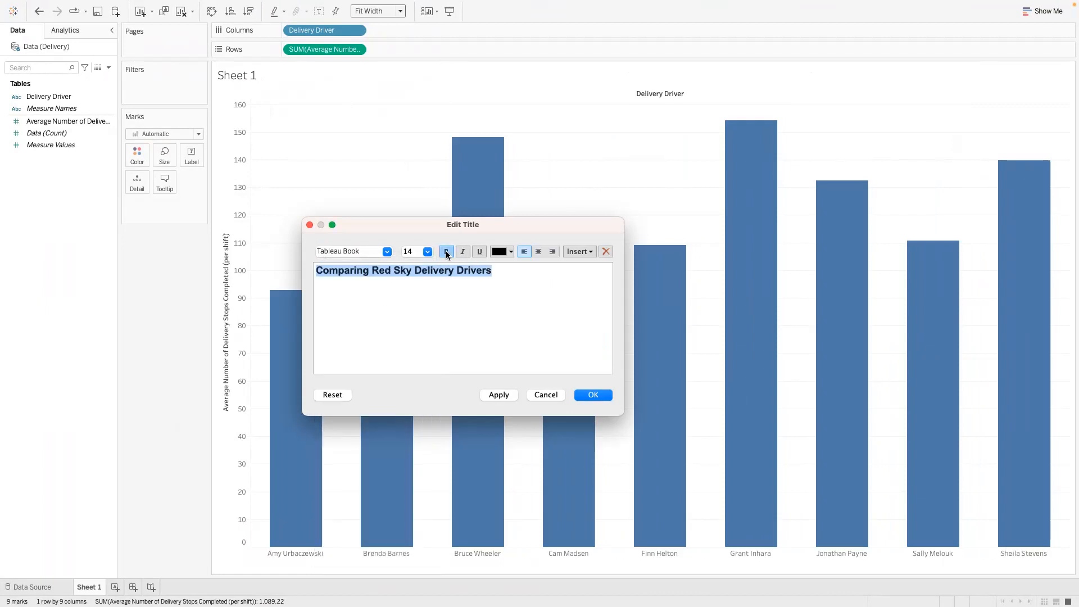
click(512, 252)
click(498, 261)
click(509, 396)
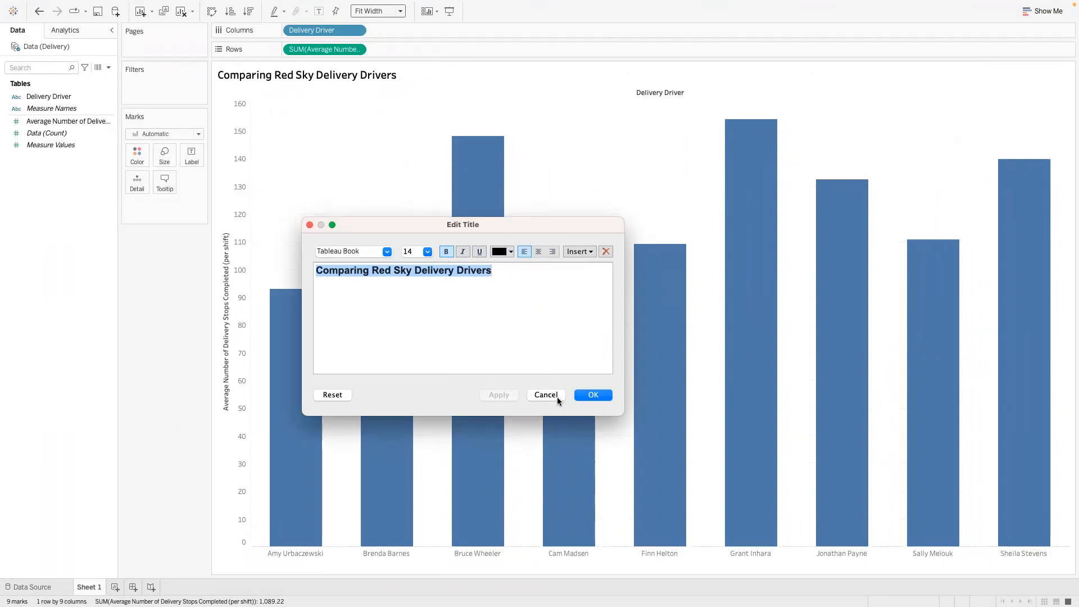
click(593, 395)
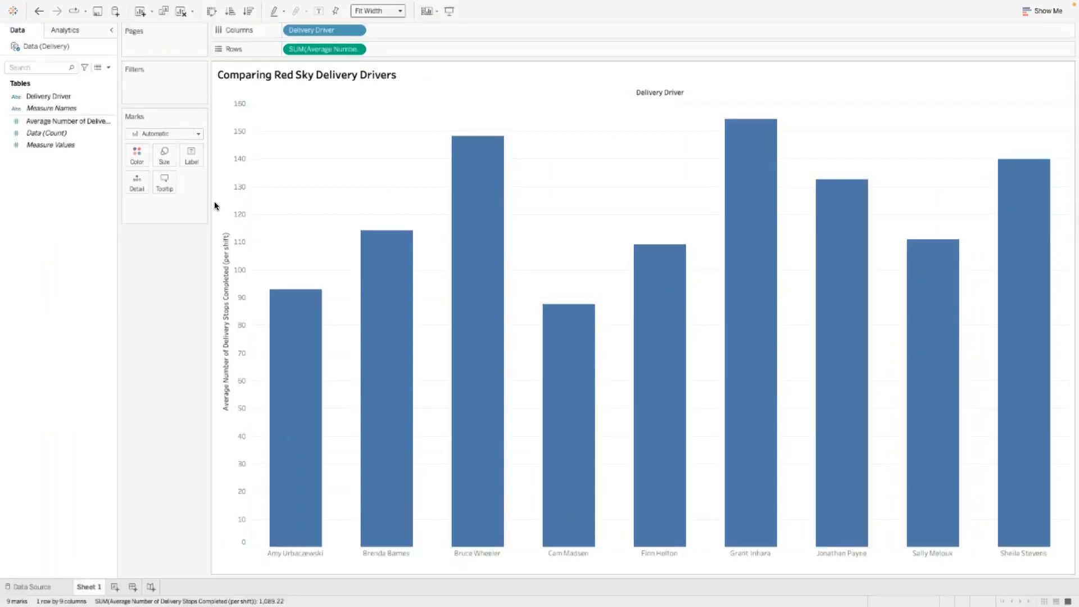
Switch to the PowerPoint slide and review the part a requirements for the axis title, gridlines and data labels.
key(ctrl+Left)
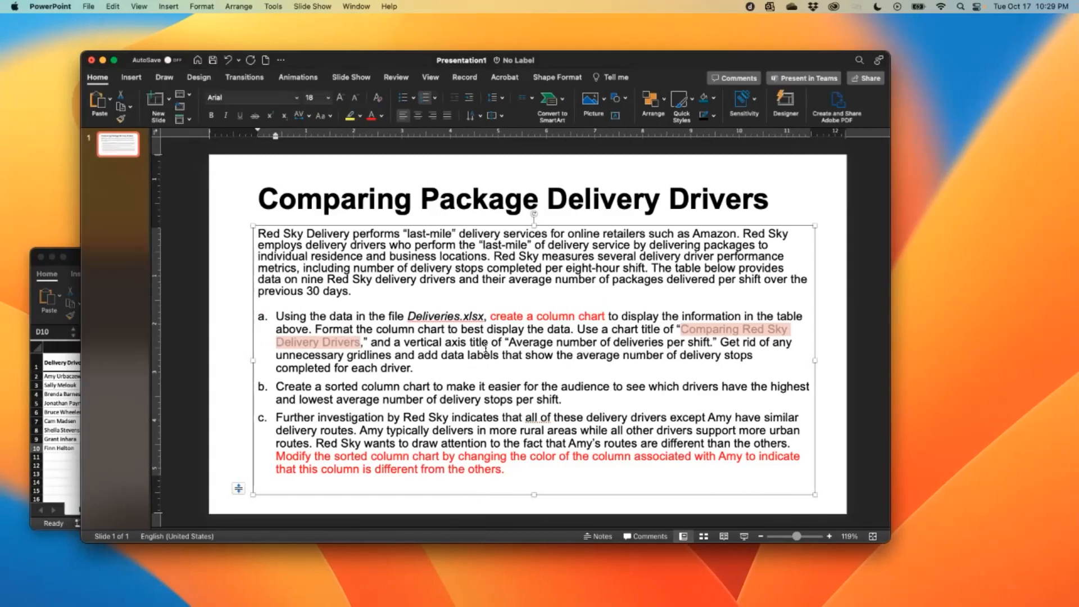
drag(418, 356, 574, 355)
key(ctrl+Right)
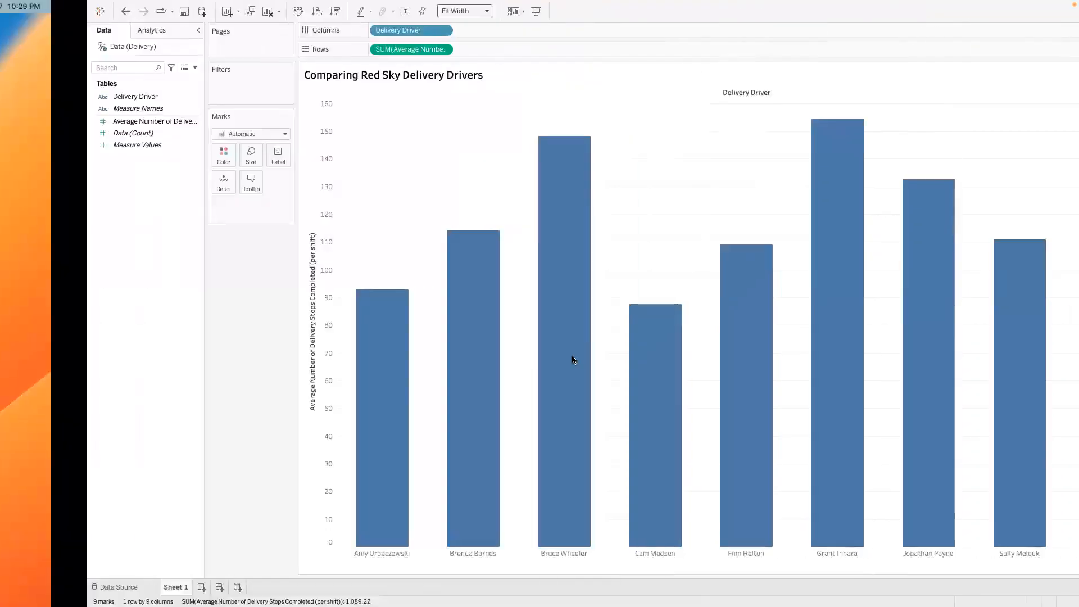
Add a second line reading "Average number of deliveries per shift" to the Tableau sheet title.
mouse_move(477, 180)
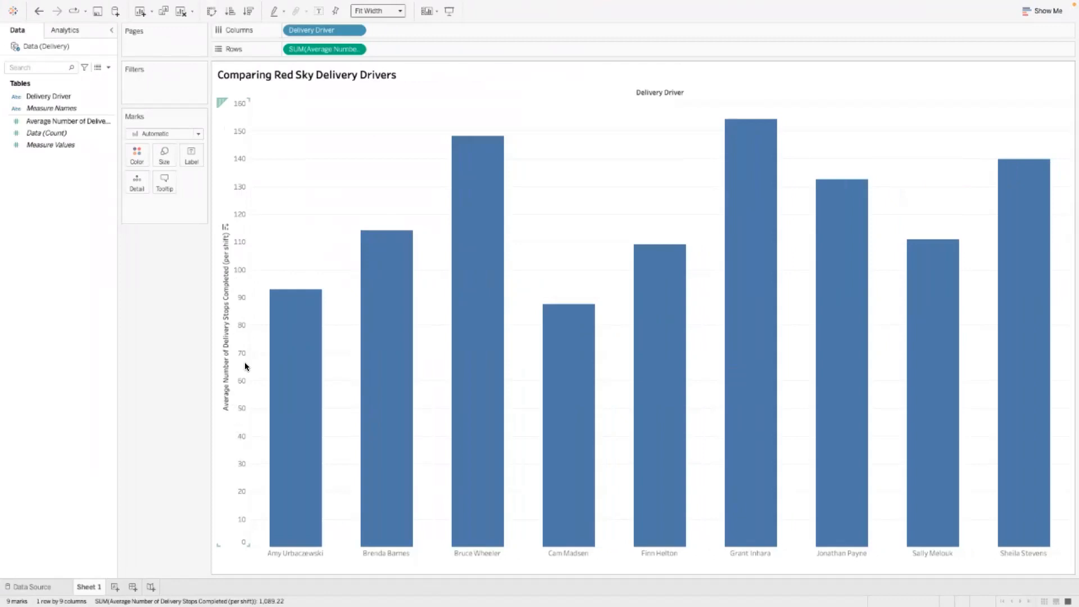
double_click(396, 72)
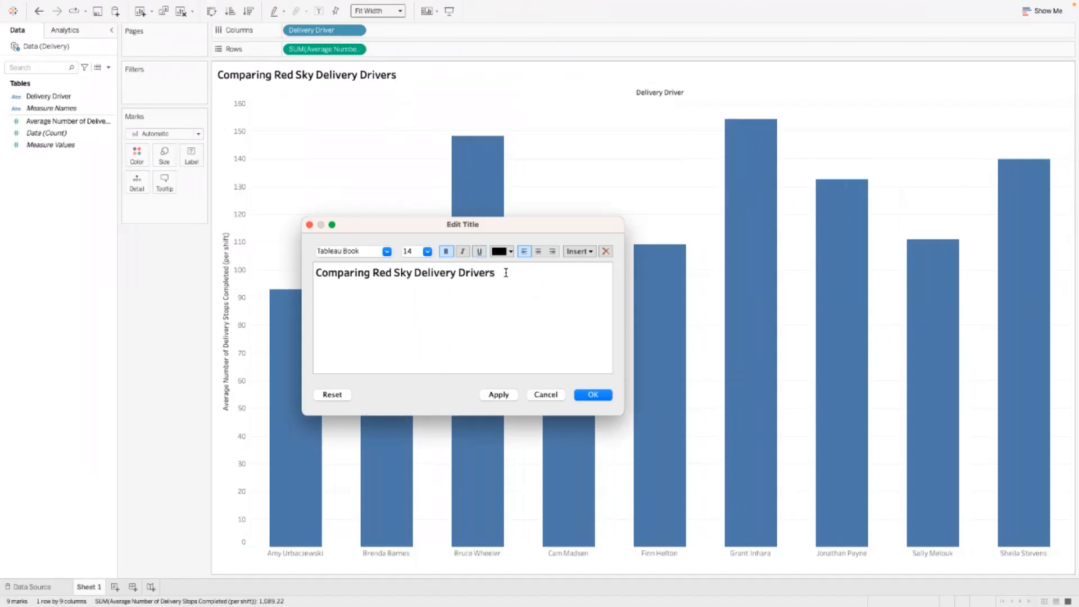
key(Return)
text(Average )
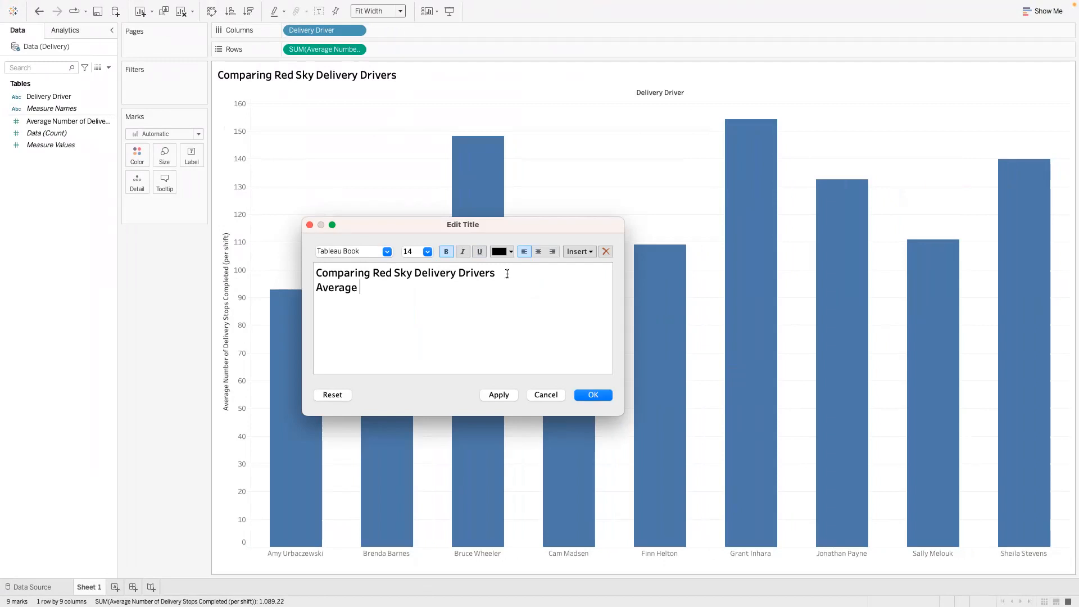
text(number of deliveries)
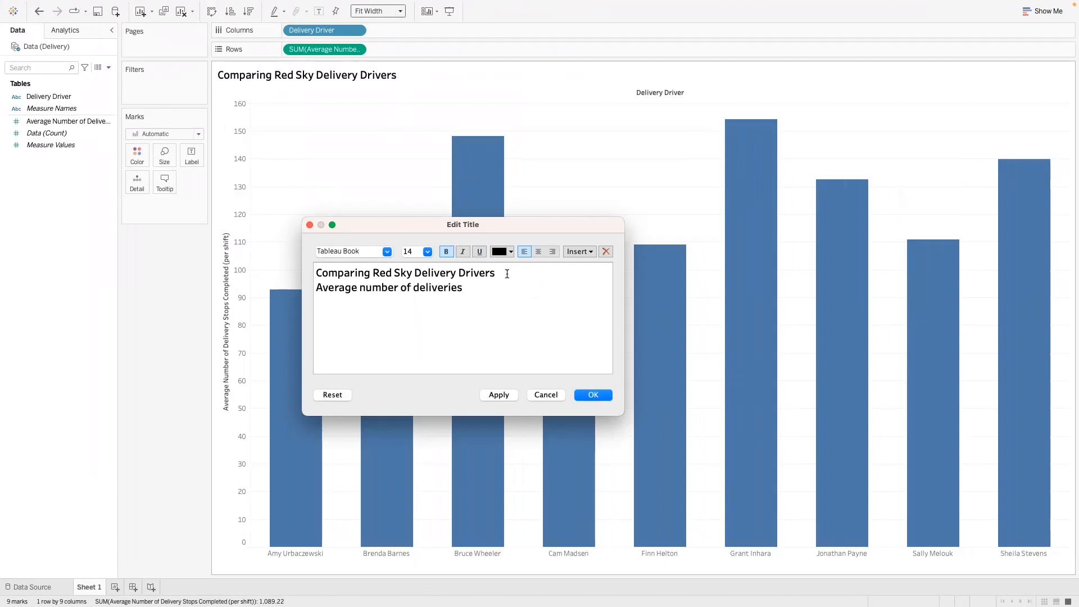
text( per shift)
Format the title's second line as 12 pt non-bold text and apply the title.
drag(511, 290, 318, 286)
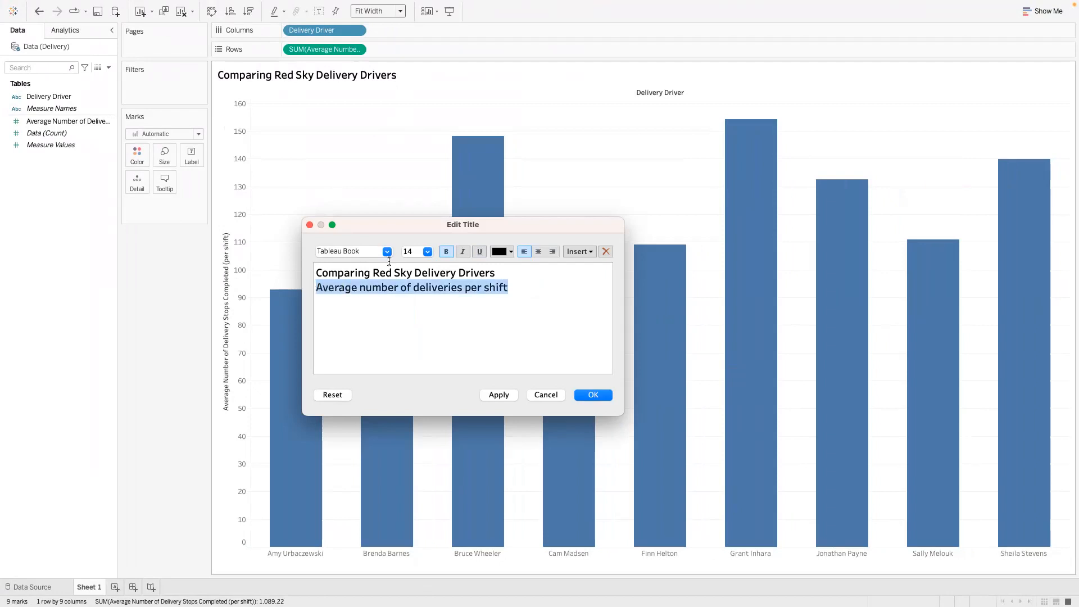
click(427, 251)
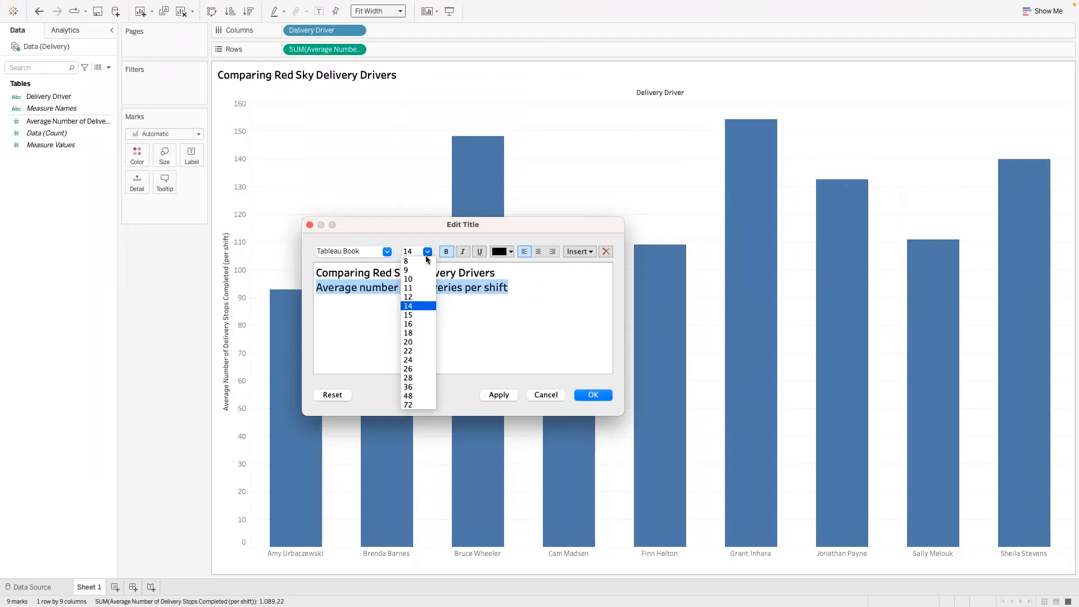
click(421, 296)
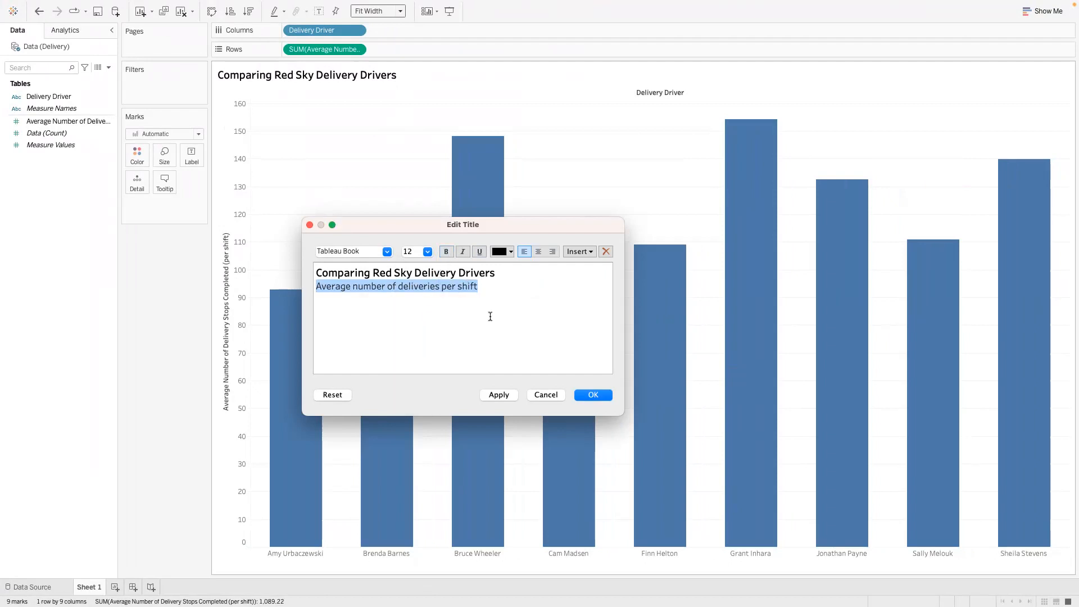
click(498, 395)
click(588, 396)
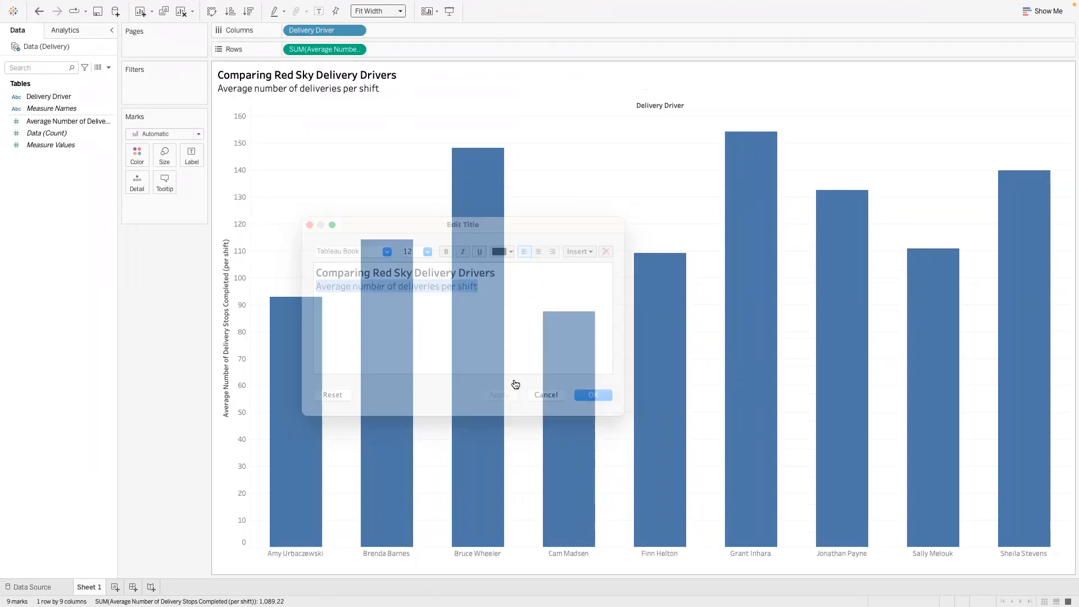
Hide the vertical axis header of the column chart and show mark labels on all columns.
right_click(237, 275)
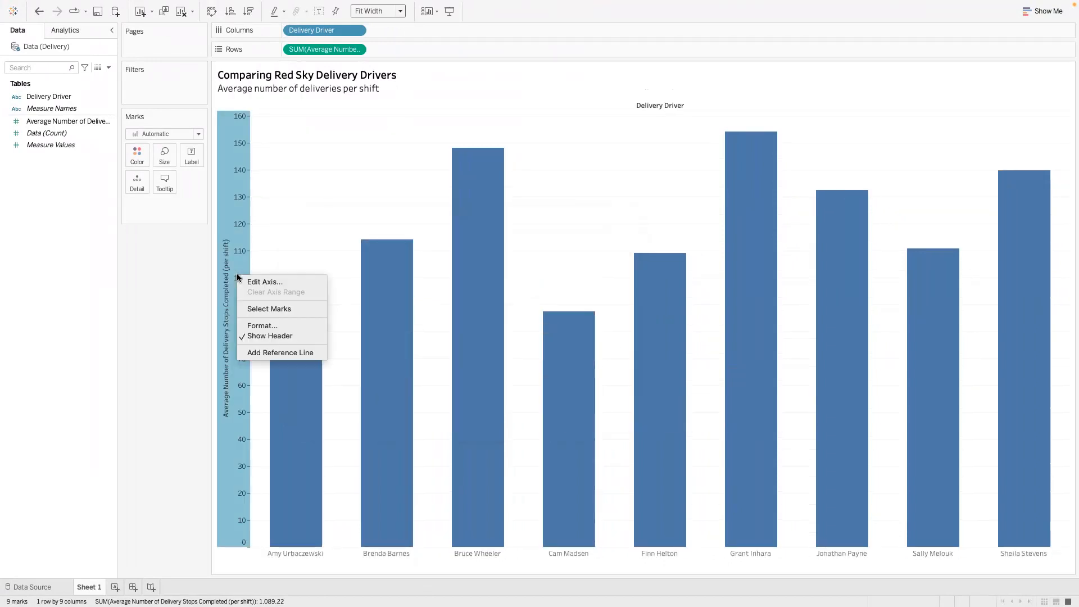
click(271, 335)
mouse_move(257, 353)
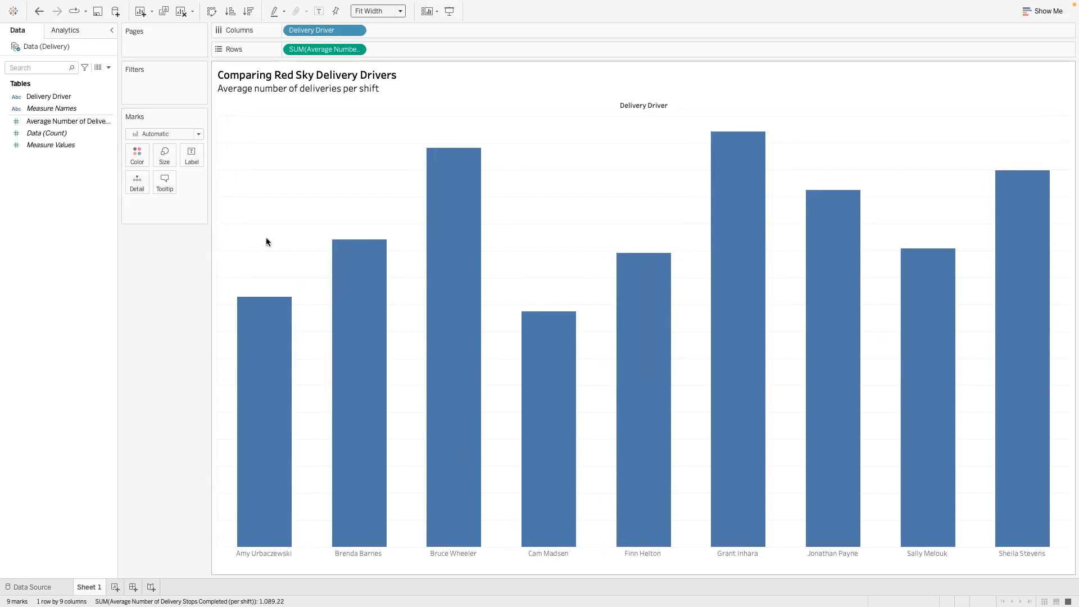
click(192, 157)
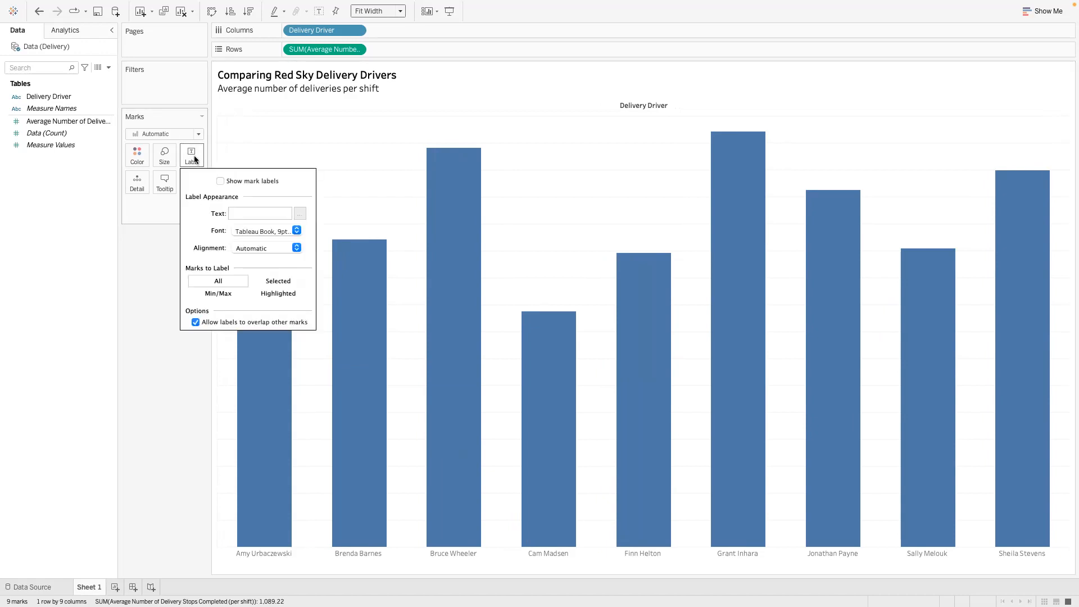
click(220, 181)
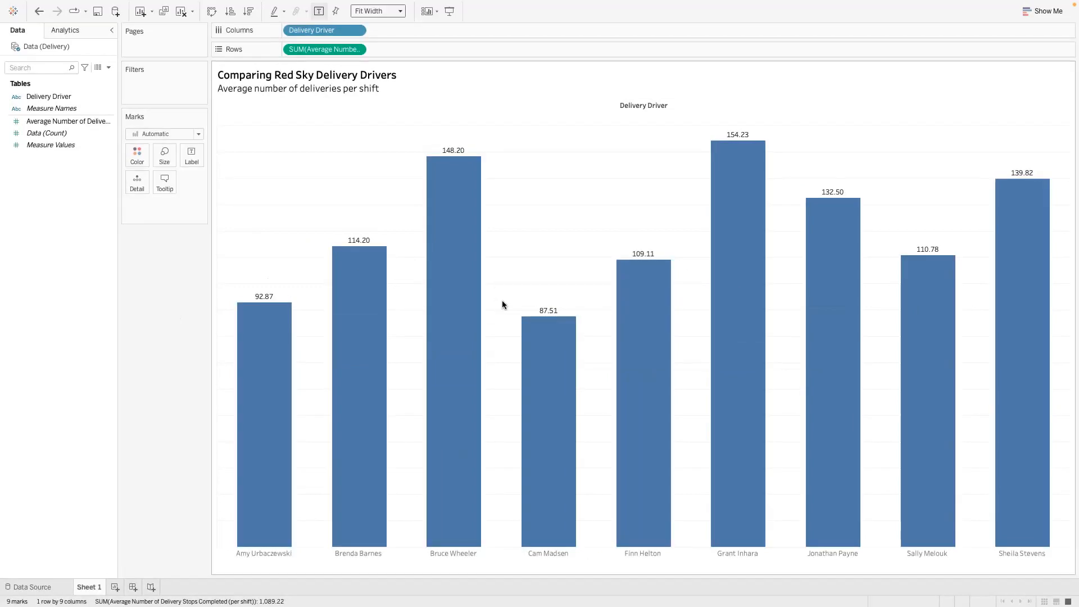
Set the worksheet's default font to 12 pt black.
right_click(294, 224)
click(309, 251)
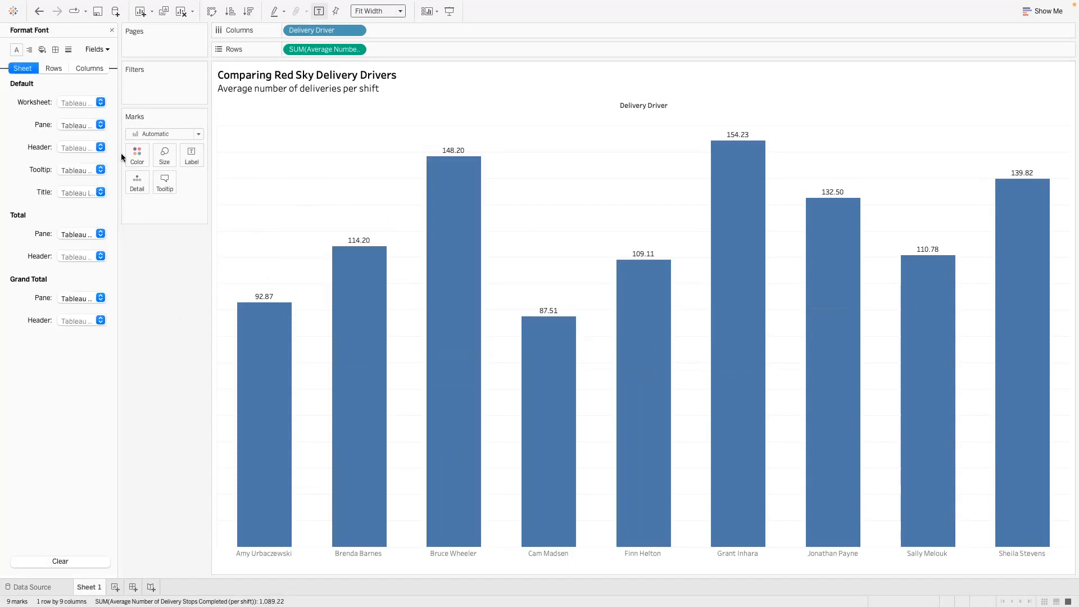
click(100, 103)
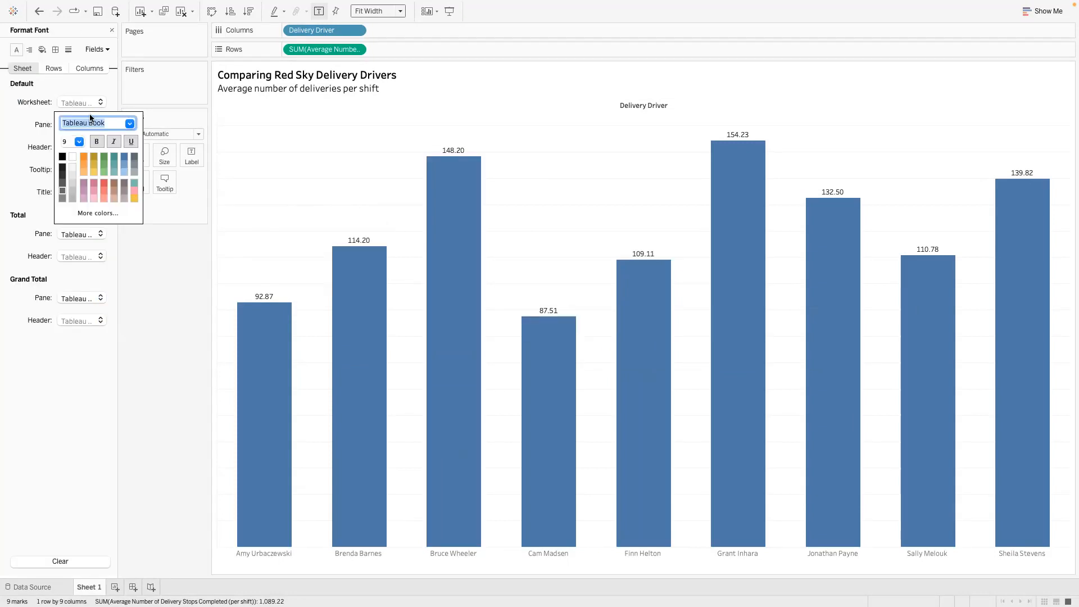
click(79, 141)
click(68, 180)
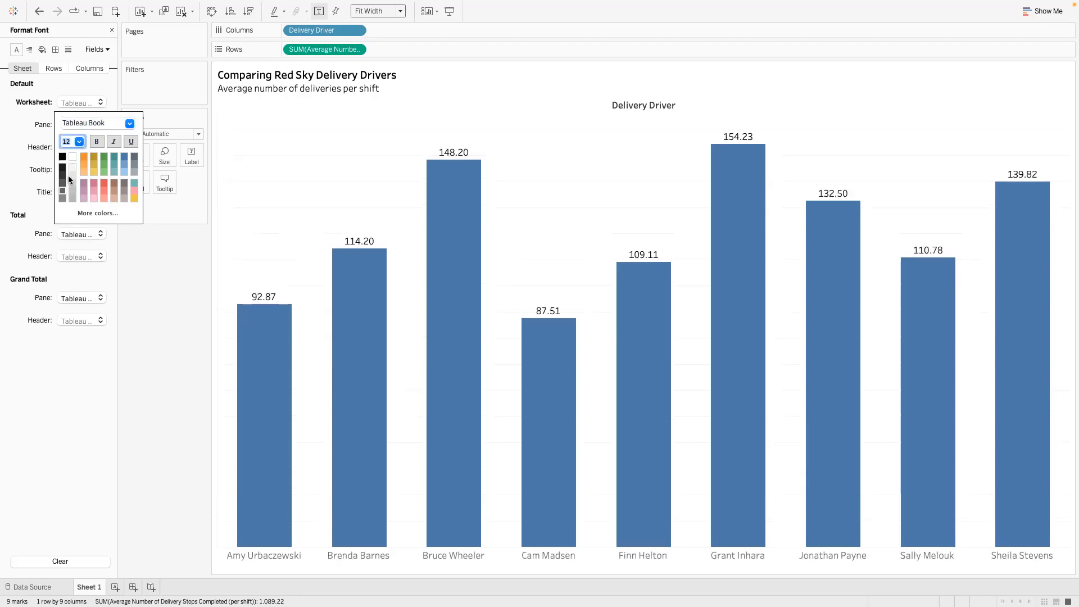
click(62, 157)
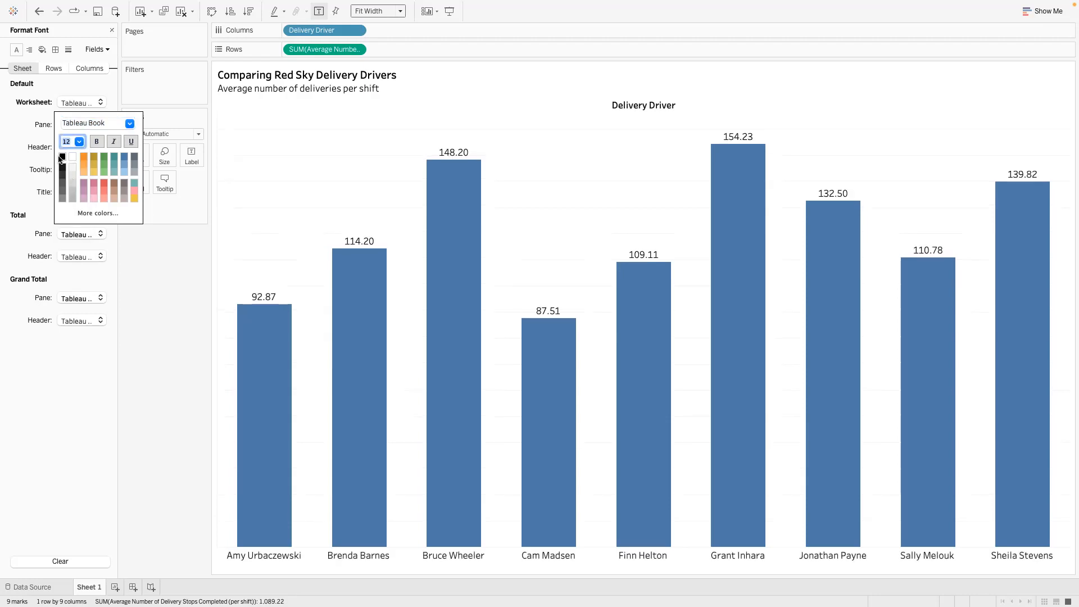
click(96, 142)
click(176, 245)
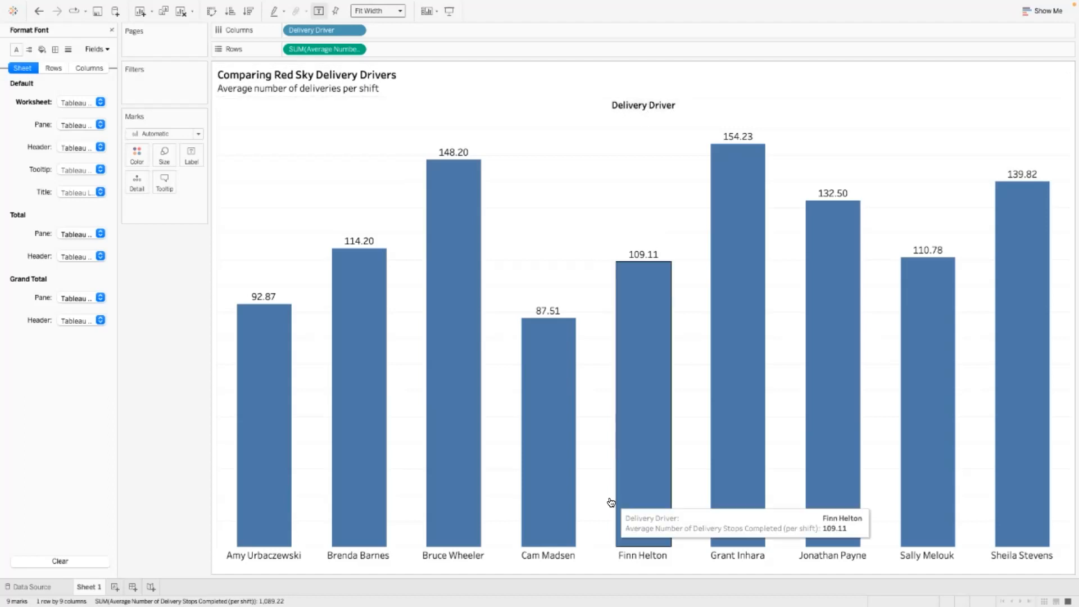
Try hiding the Delivery Driver field label above the columns and undo the change.
right_click(648, 105)
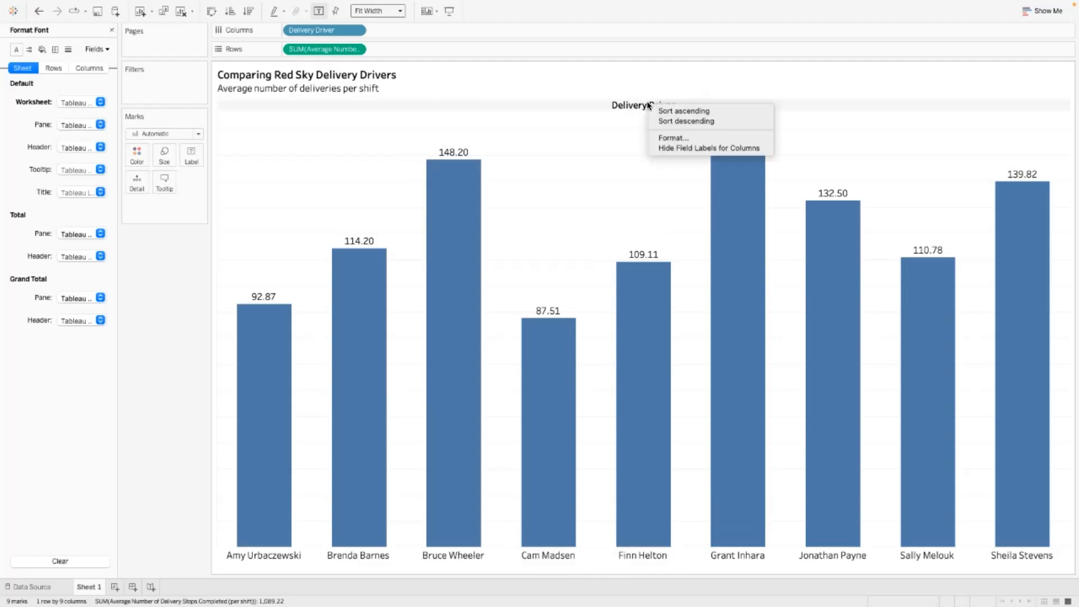
click(662, 148)
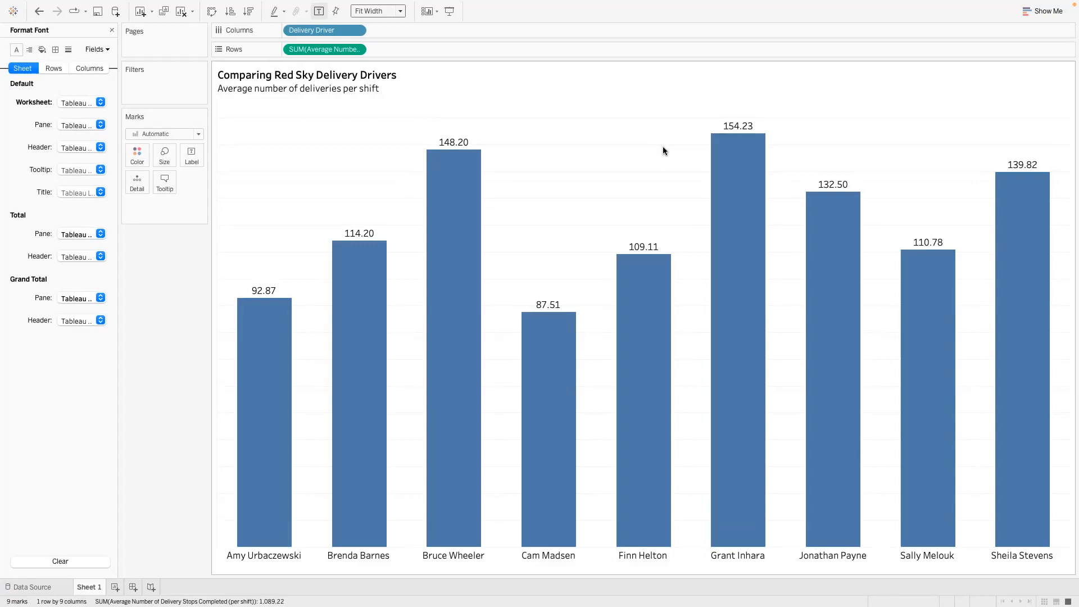
click(36, 10)
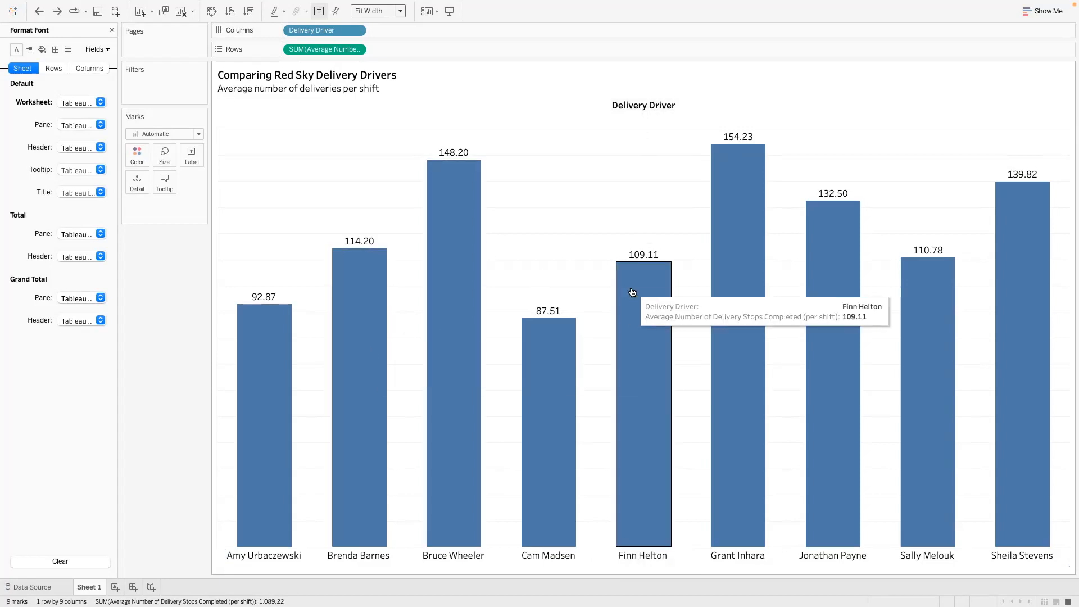
Remove the chart's horizontal gridlines by setting the row grid lines to None.
right_click(569, 216)
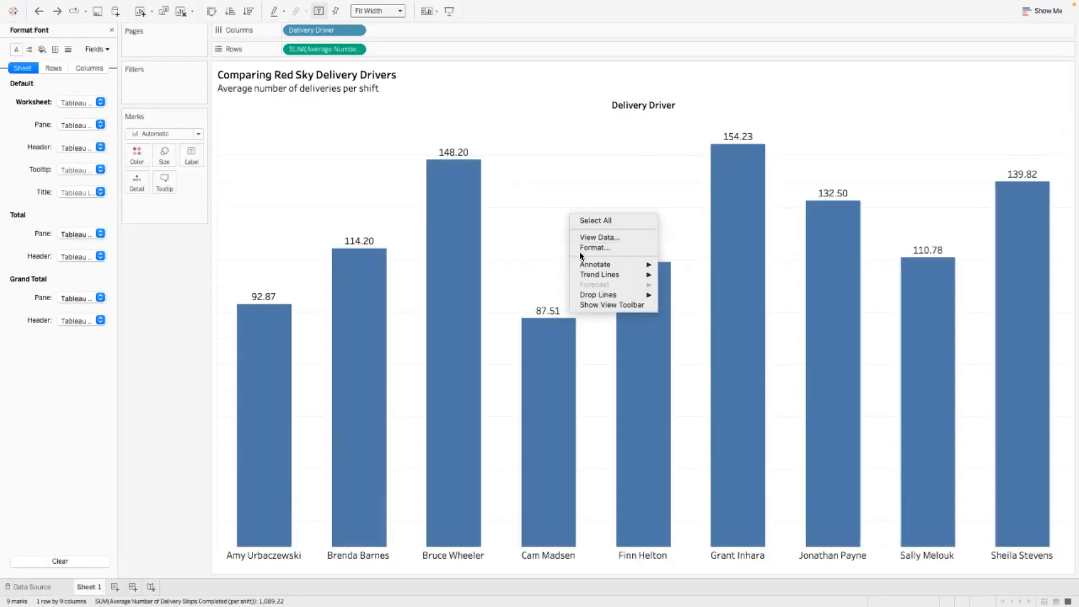
click(55, 49)
click(67, 50)
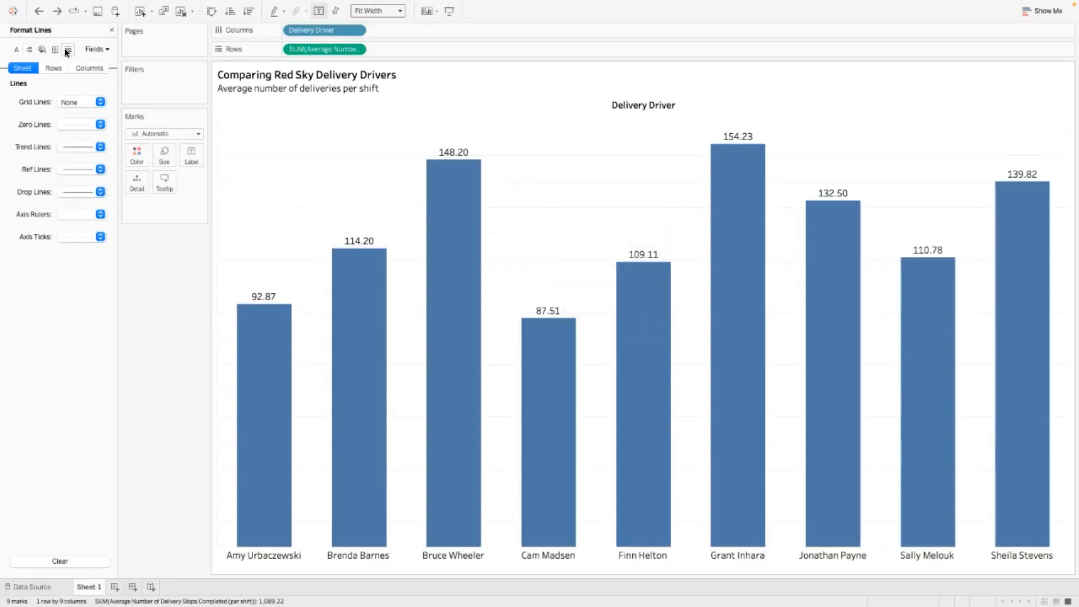
click(57, 68)
click(91, 69)
click(100, 101)
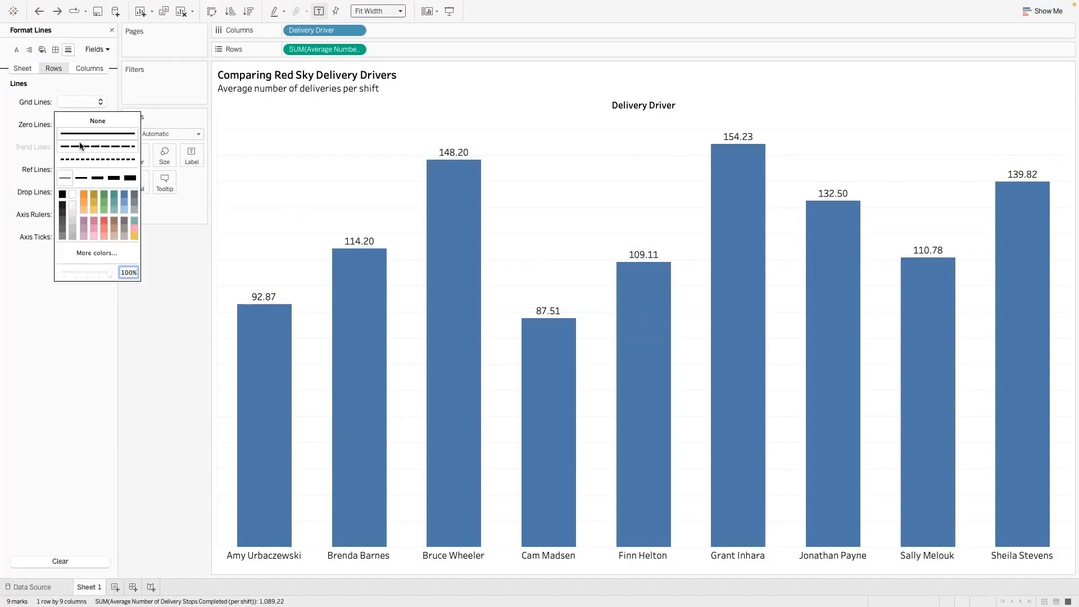
click(79, 119)
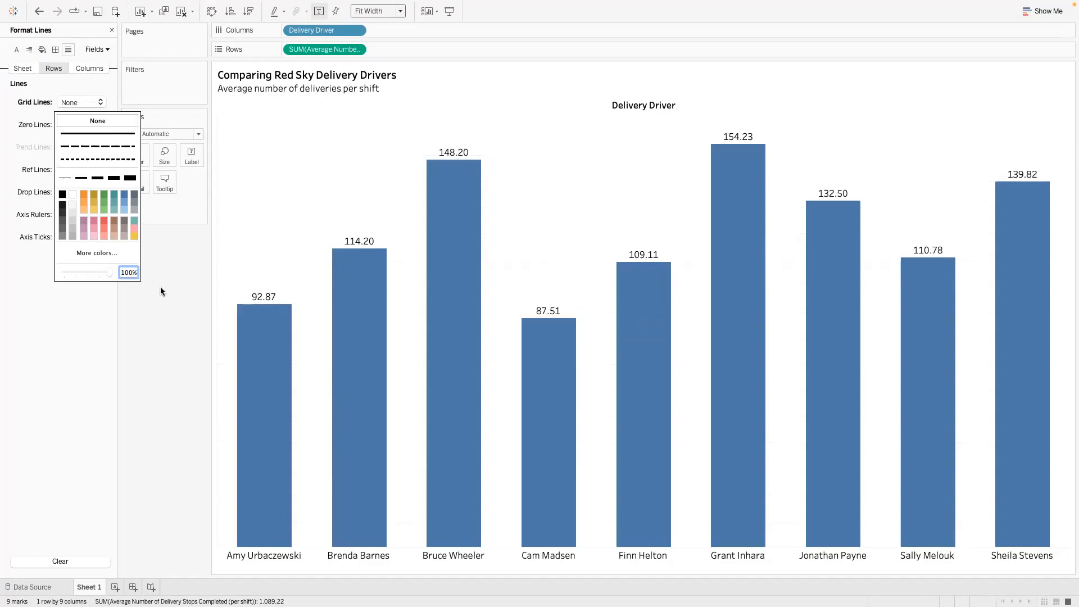
click(168, 309)
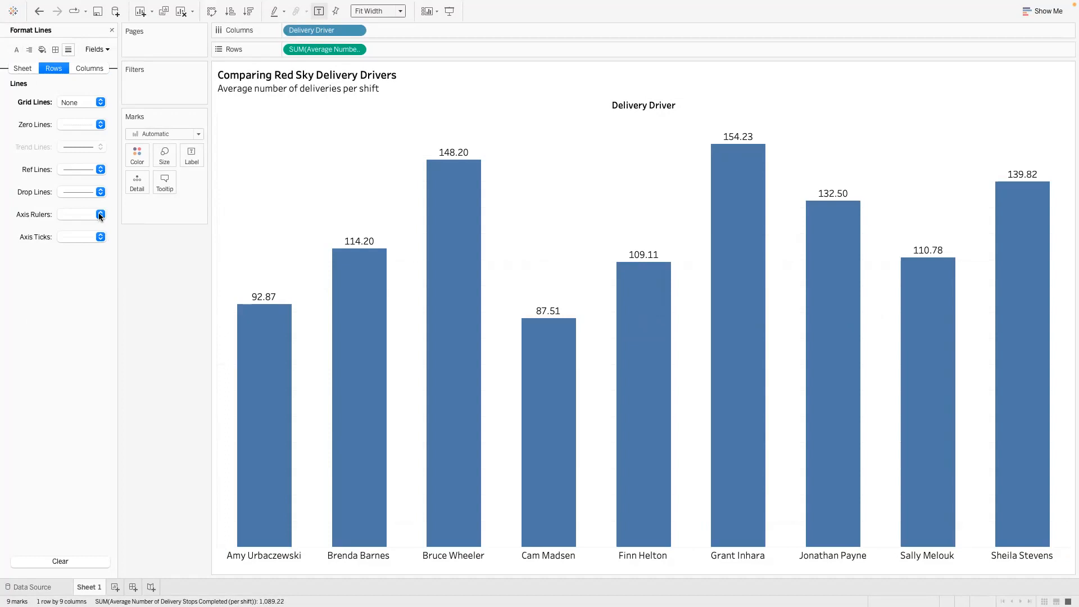
Format the column axis ruler as a thicker solid black line and close the line formatting.
click(93, 67)
click(100, 214)
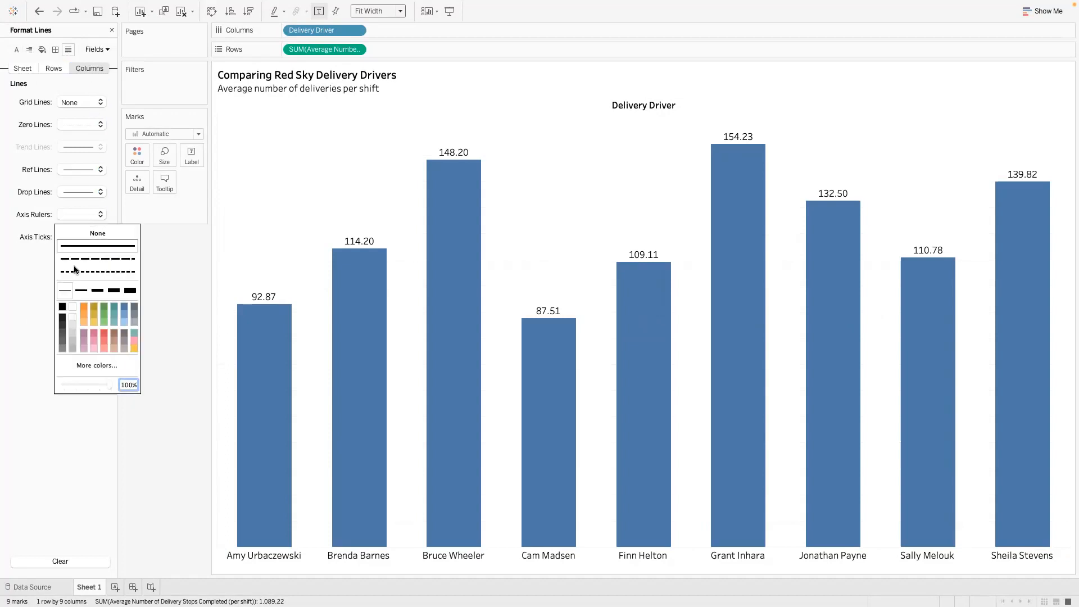
click(75, 294)
click(62, 307)
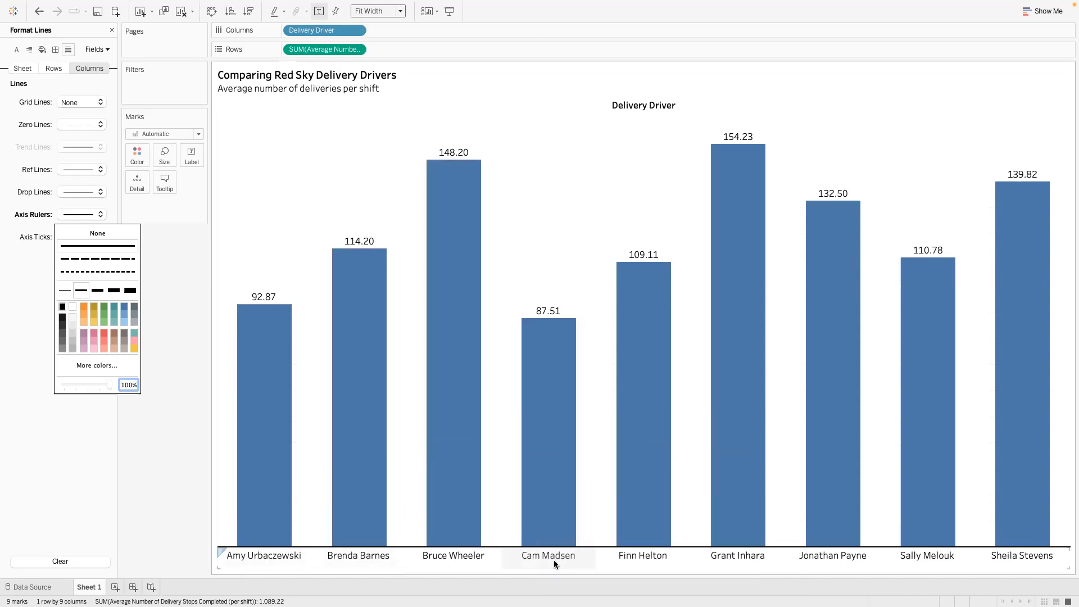
click(164, 401)
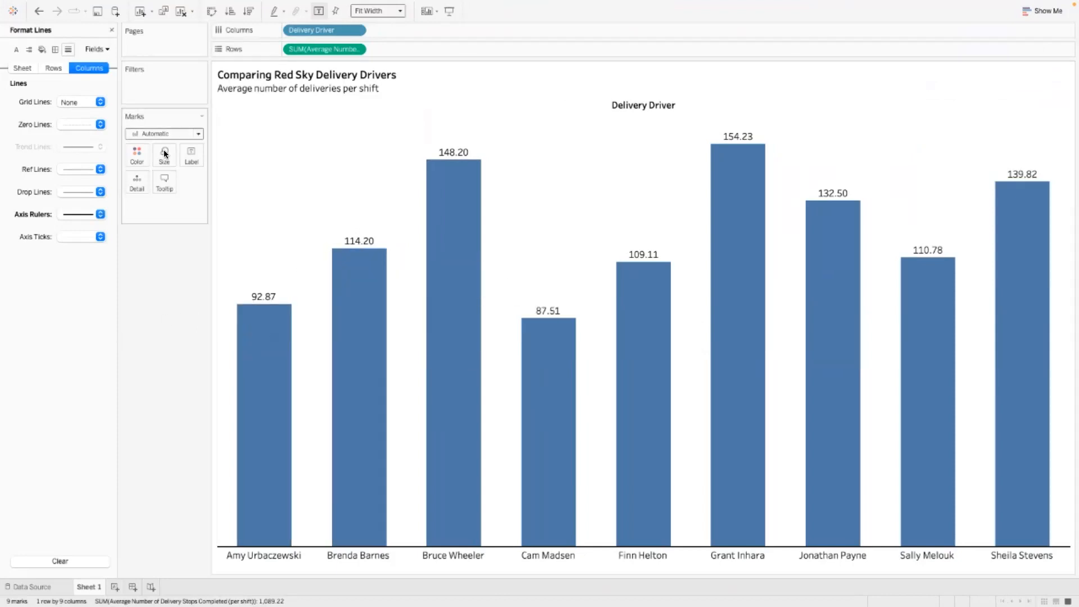
click(111, 29)
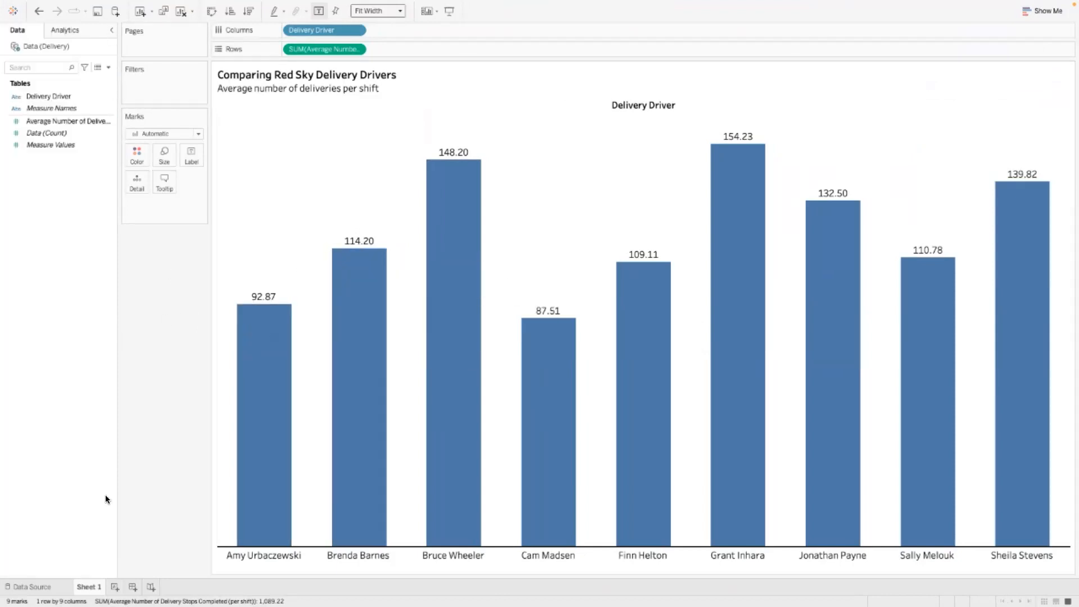
Add a new blank worksheet for a second chart, checking back on Sheet 1 before returning to it.
click(114, 588)
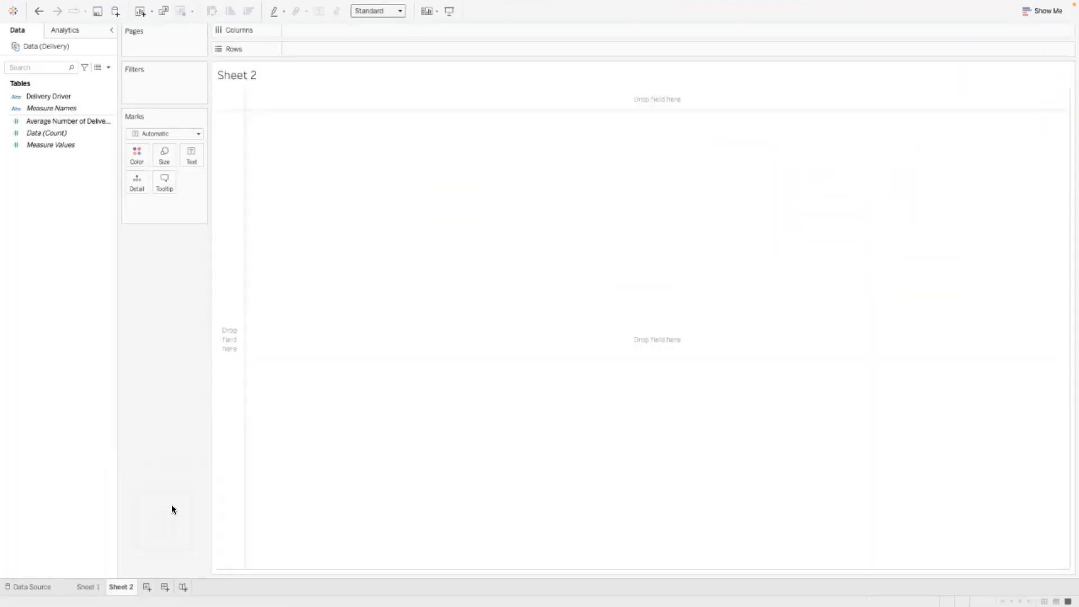
click(87, 587)
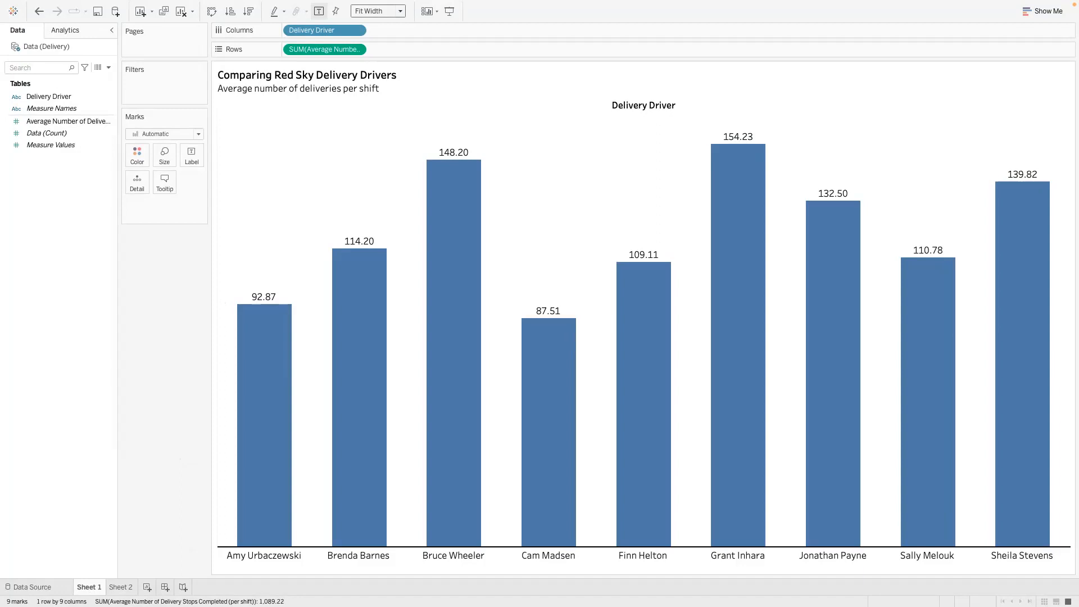
click(120, 587)
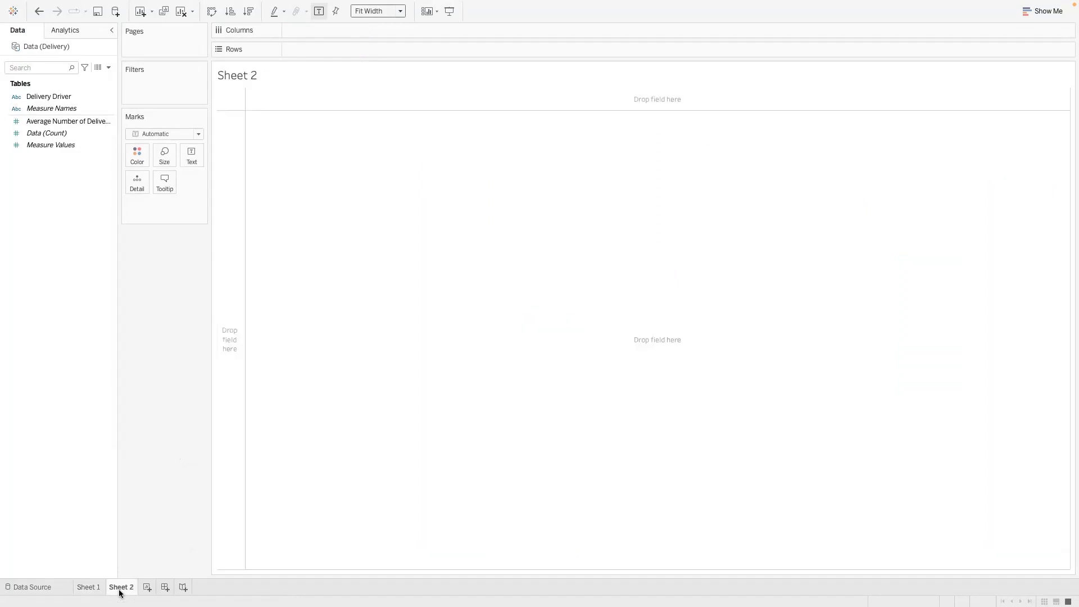
Build a bar chart with Delivery Driver on rows and Average Number of Delivery Stops Completed (per shift) on columns, fitted to height.
click(44, 98)
drag(44, 97, 299, 49)
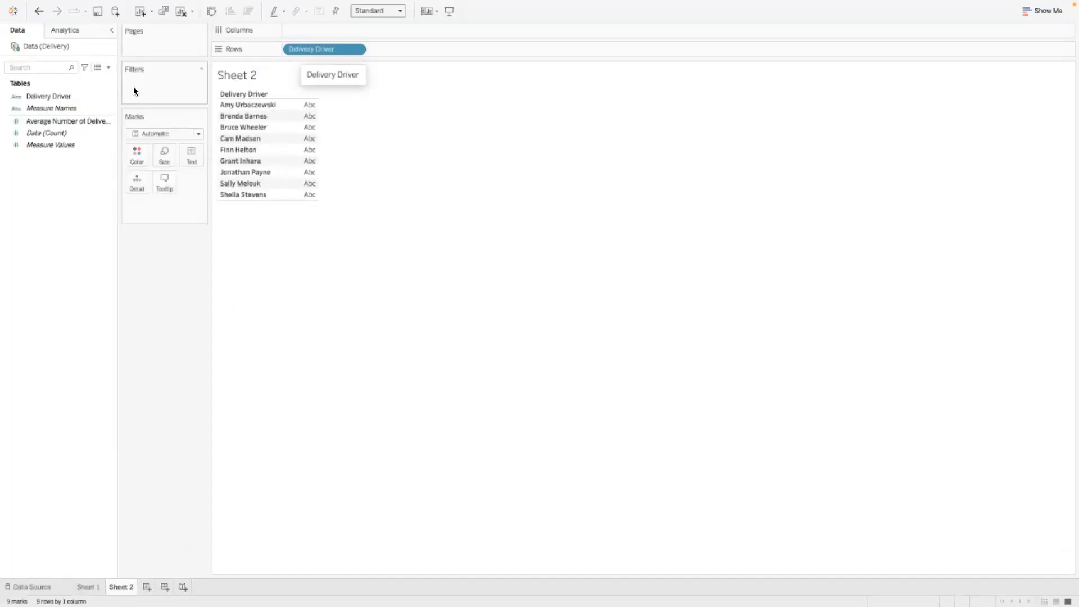
drag(48, 122, 313, 33)
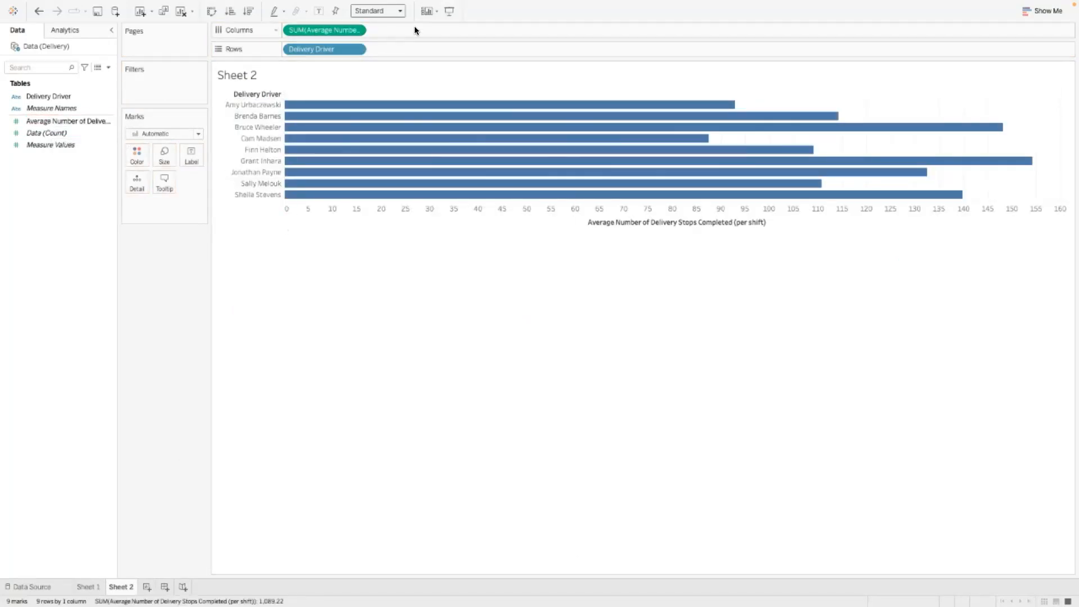
click(401, 11)
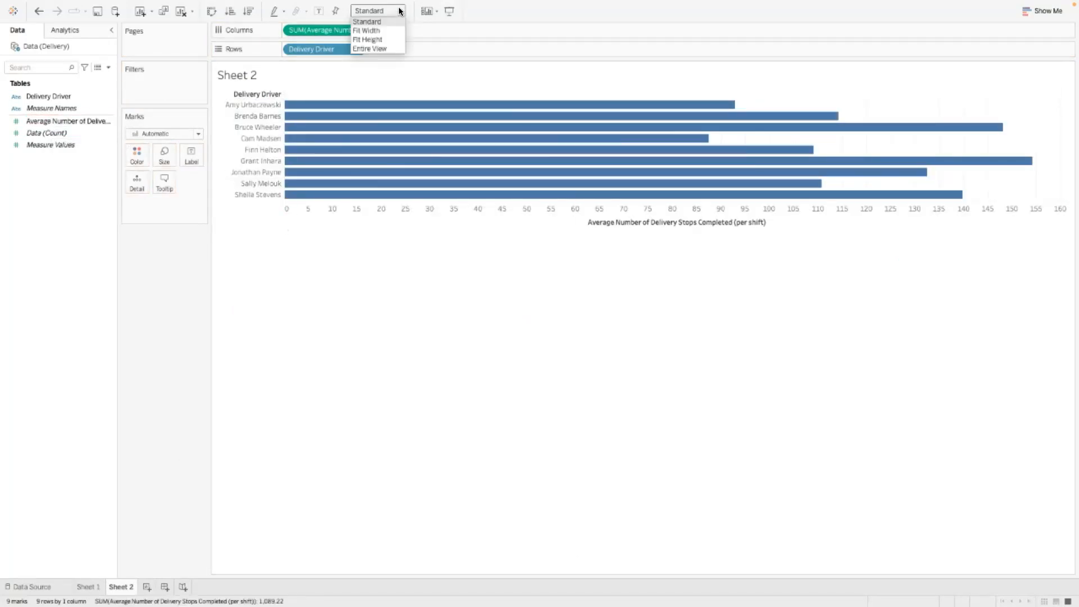
click(389, 39)
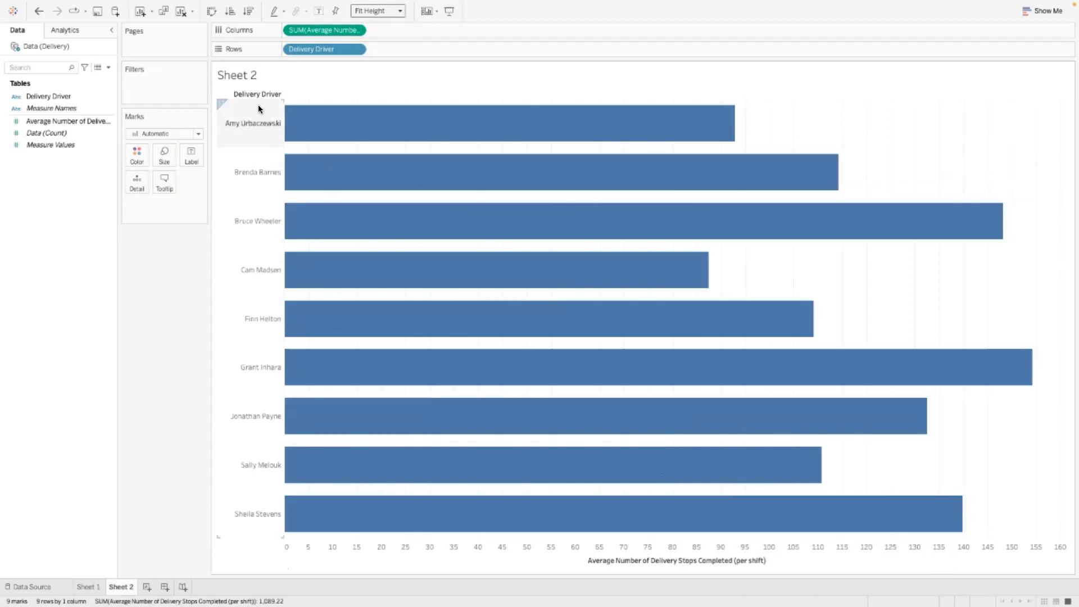
Copy the full two-line title text from Sheet 1 without changing it.
click(85, 588)
double_click(375, 88)
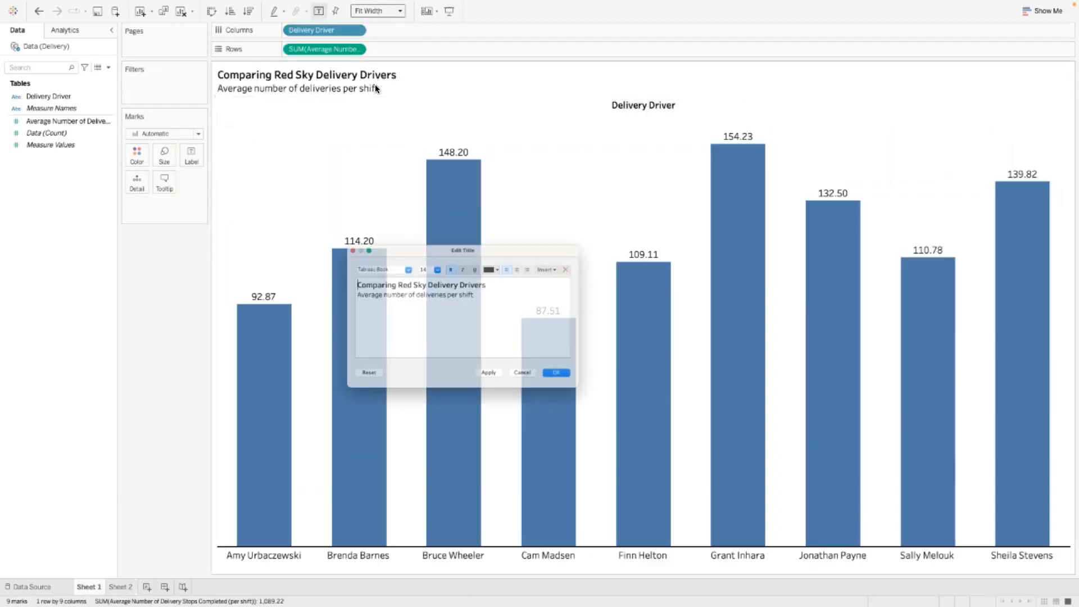
click(491, 291)
key(super+a)
key(super+c)
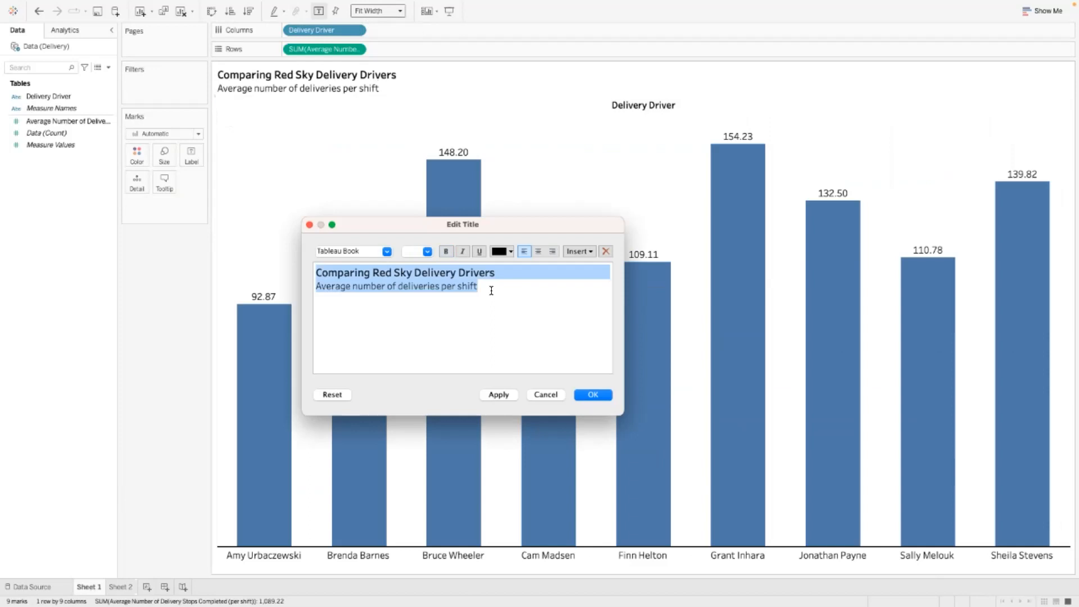
click(548, 393)
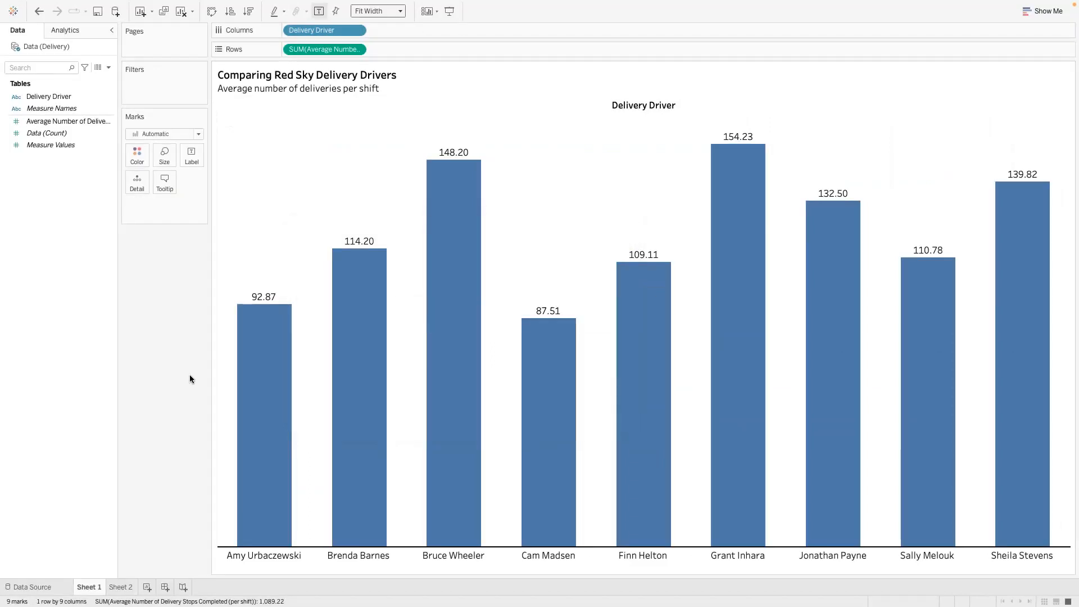
Replace Sheet 2's title with the copied text, delete its second line, and apply "Comparing Red Sky Delivery Drivers".
click(121, 587)
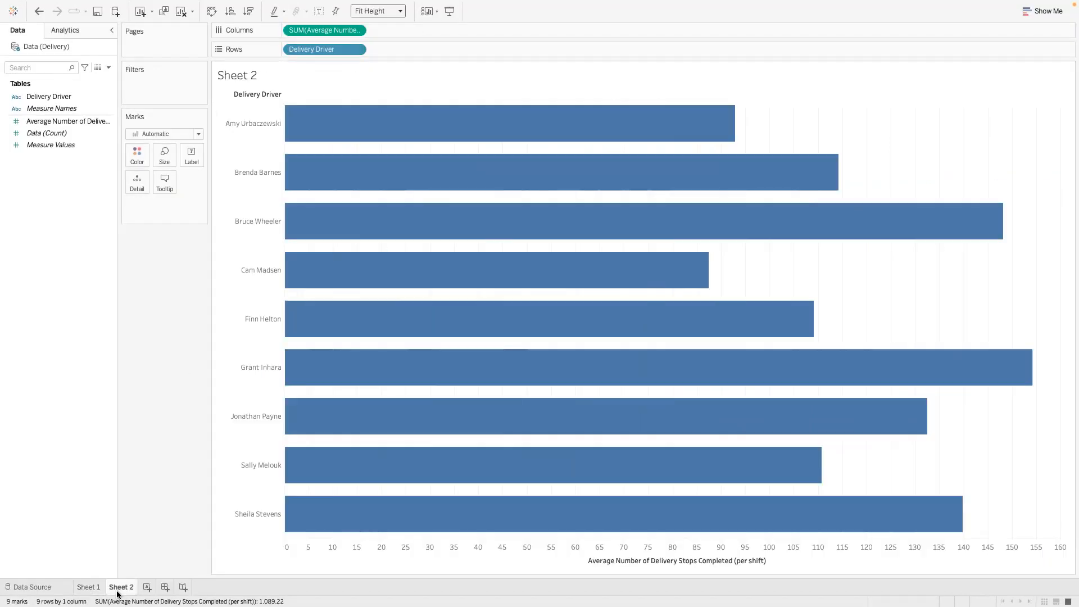
double_click(238, 75)
key(super+a)
key(super+v)
drag(483, 288, 314, 287)
key(BackSpace)
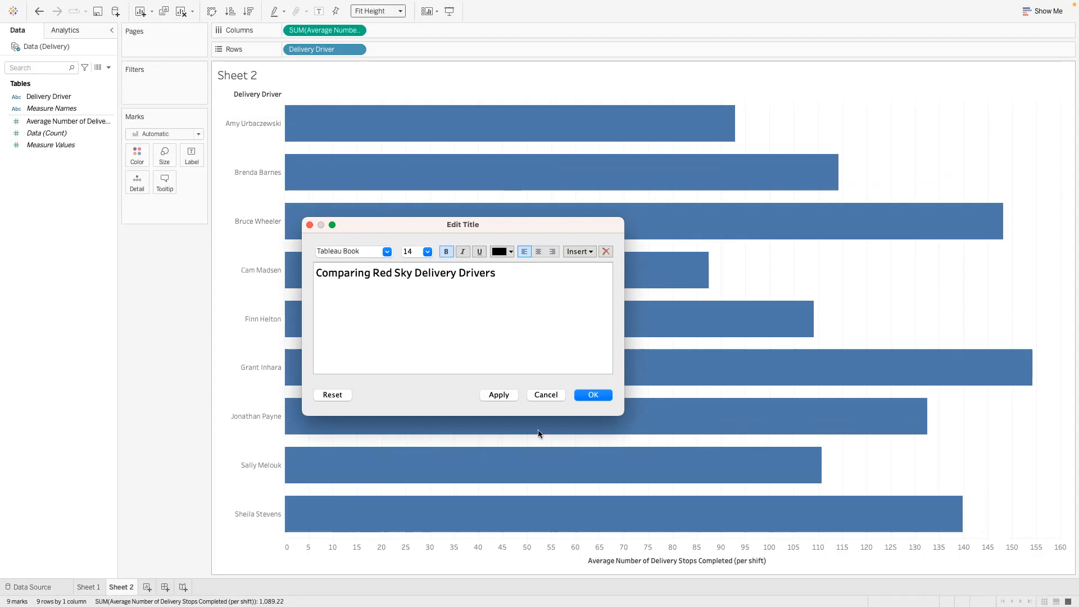
click(508, 397)
click(585, 397)
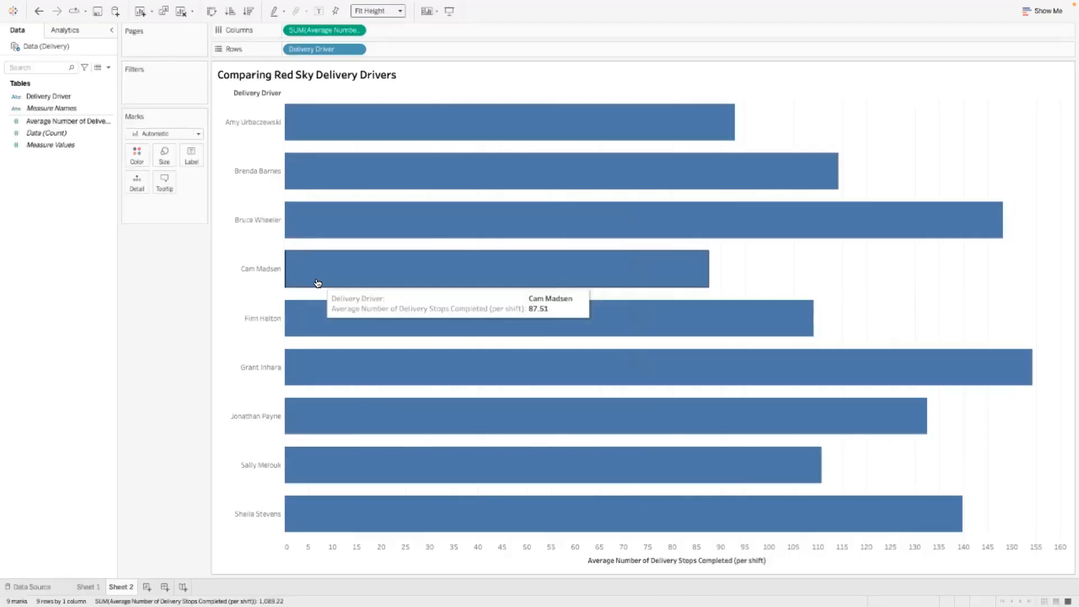
Show mark labels on all the bars in the chart.
click(196, 160)
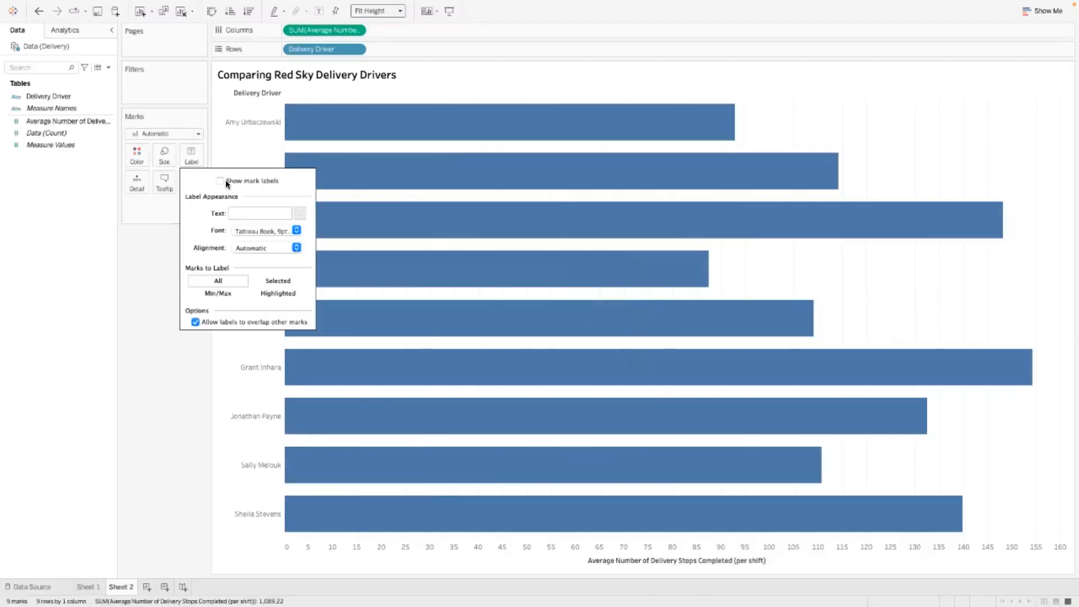
click(220, 181)
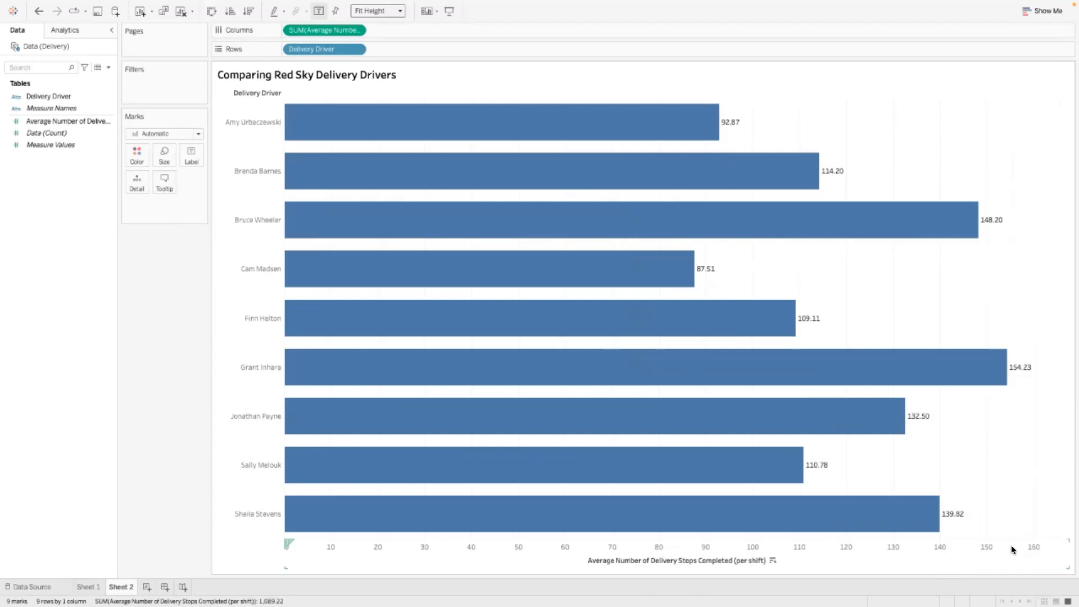
Change the horizontal axis title to "Average Number of Deliveries Per Shift".
right_click(943, 550)
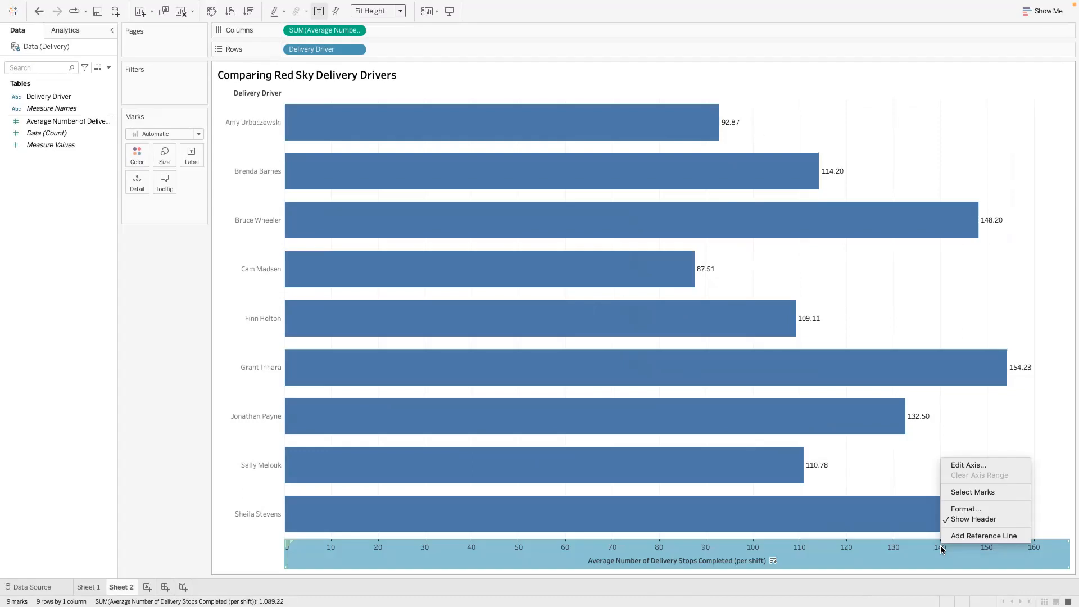
click(964, 466)
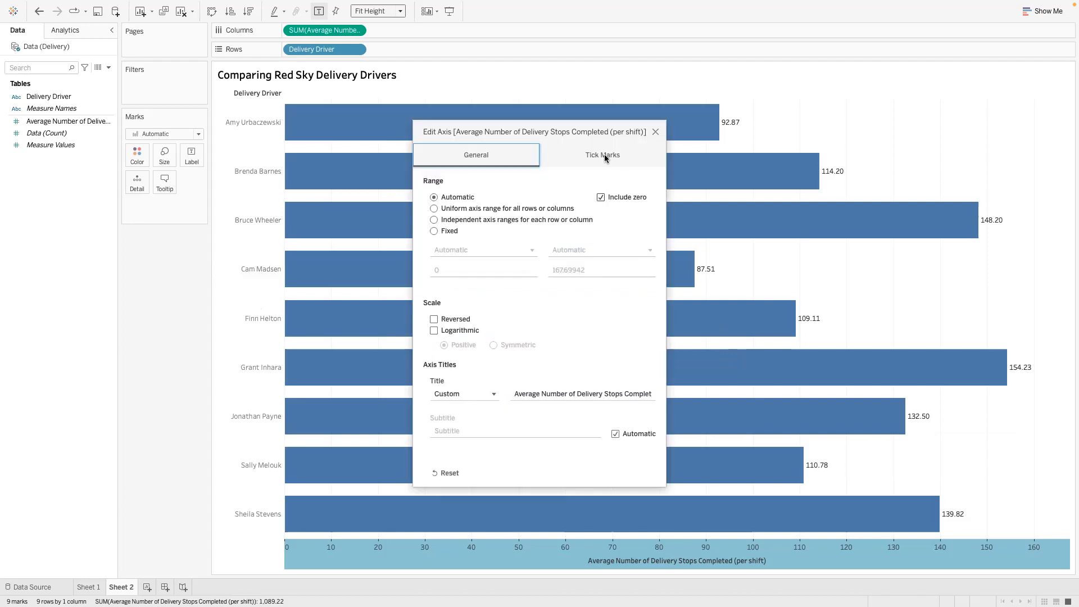
click(604, 157)
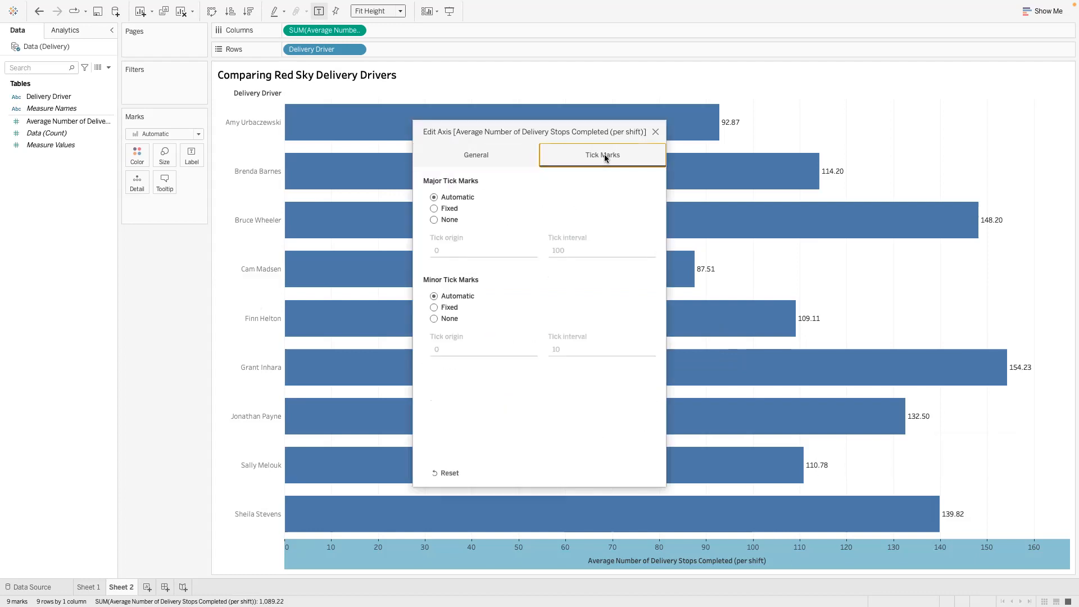
click(481, 153)
click(539, 394)
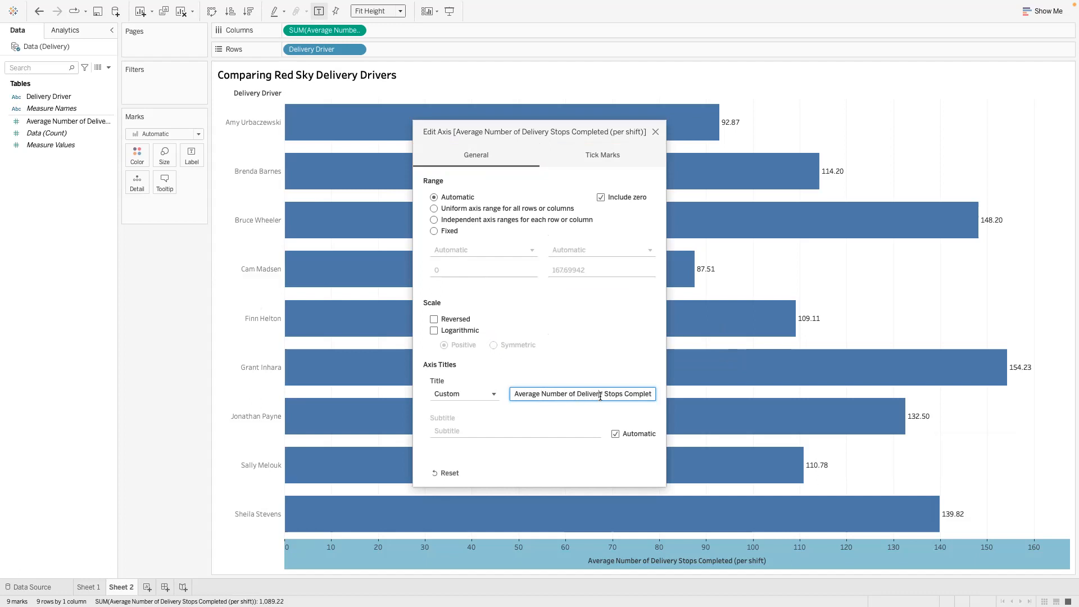
click(601, 393)
key(shift+Right)
key(shift+Right)
key(shift+Right)
key(shift+Right)
key(shift+Right)
key(shift+Right)
key(shift+Right)
key(shift+Right)
key(shift+Right)
key(shift+Right)
key(shift+Right)
key(shift+Right)
key(shift+Right)
key(shift+Right)
key(shift+Right)
key(shift+Right)
key(shift+Right)
key(shift+Right)
key(shift+Right)
key(shift+Right)
key(shift+Left)
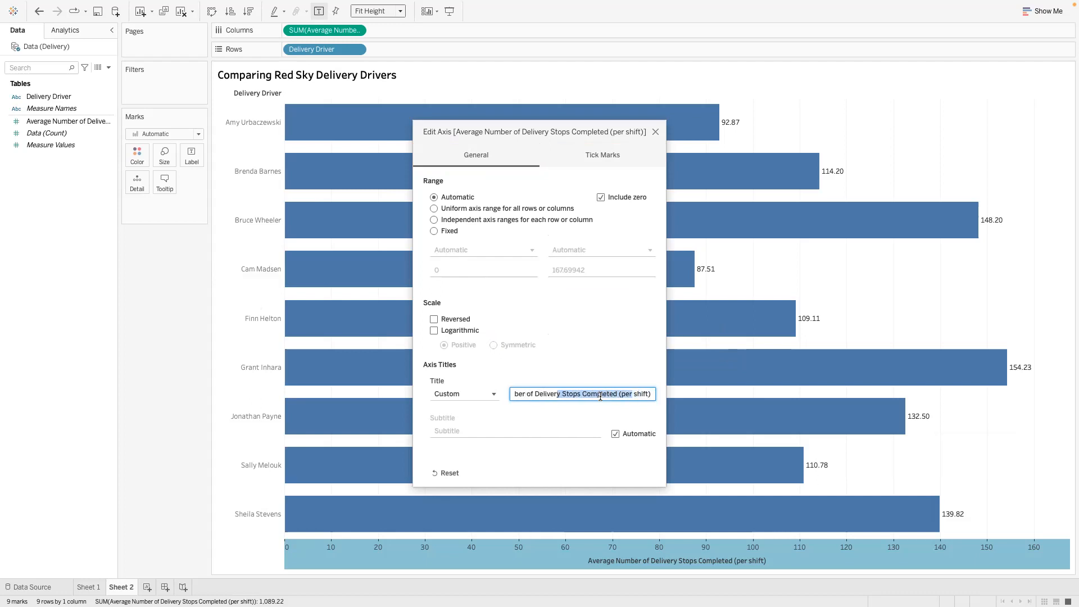
text(ies)
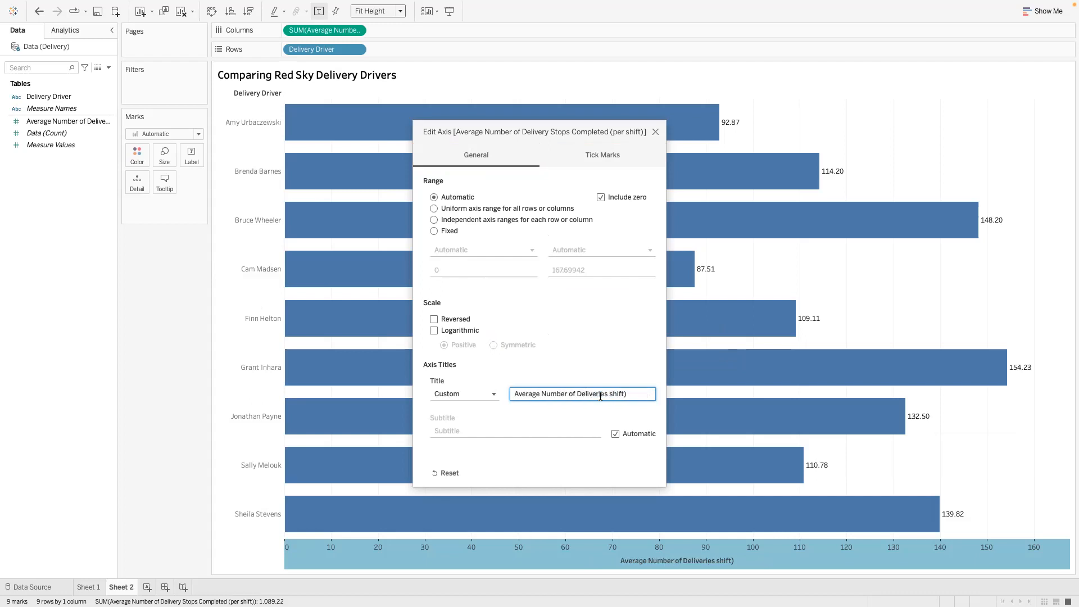
text( Per)
key(Delete)
text(S)
key(Delete)
Set the horizontal axis's major tick marks to None and finish editing the axis.
click(600, 158)
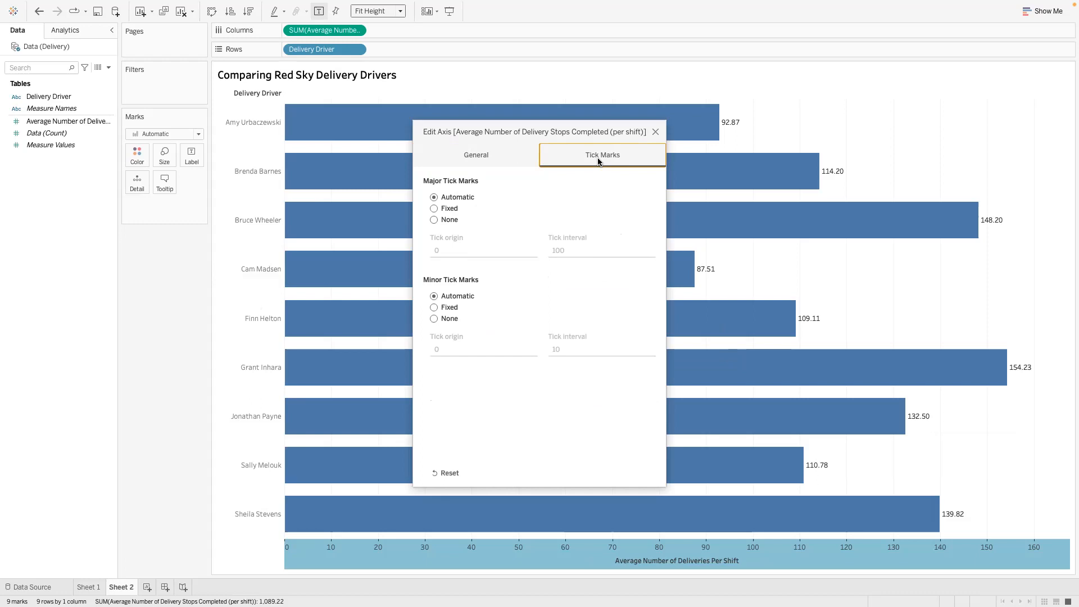
click(453, 219)
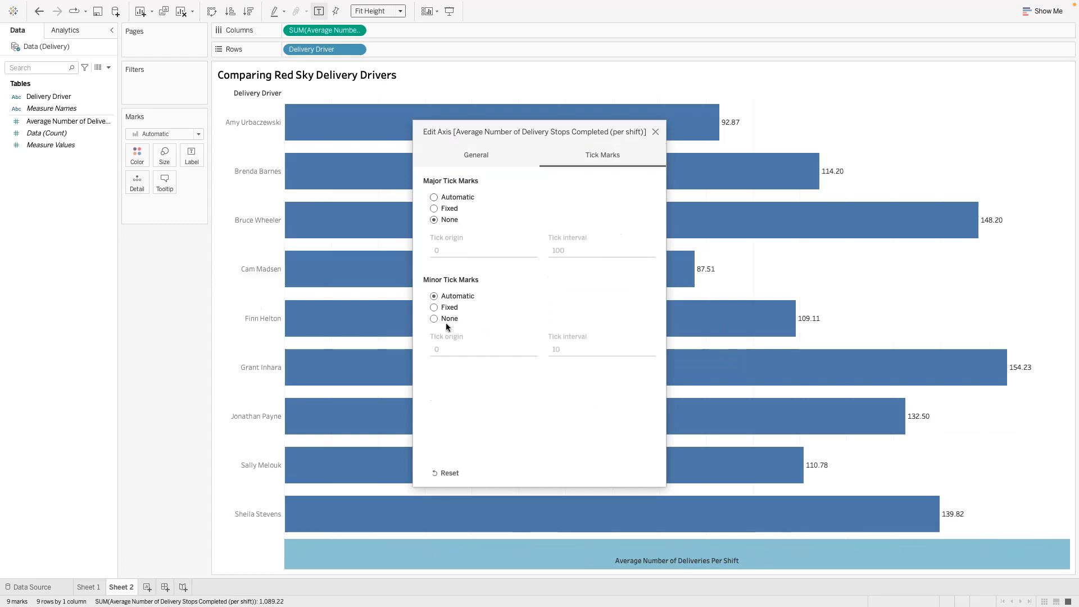
click(656, 133)
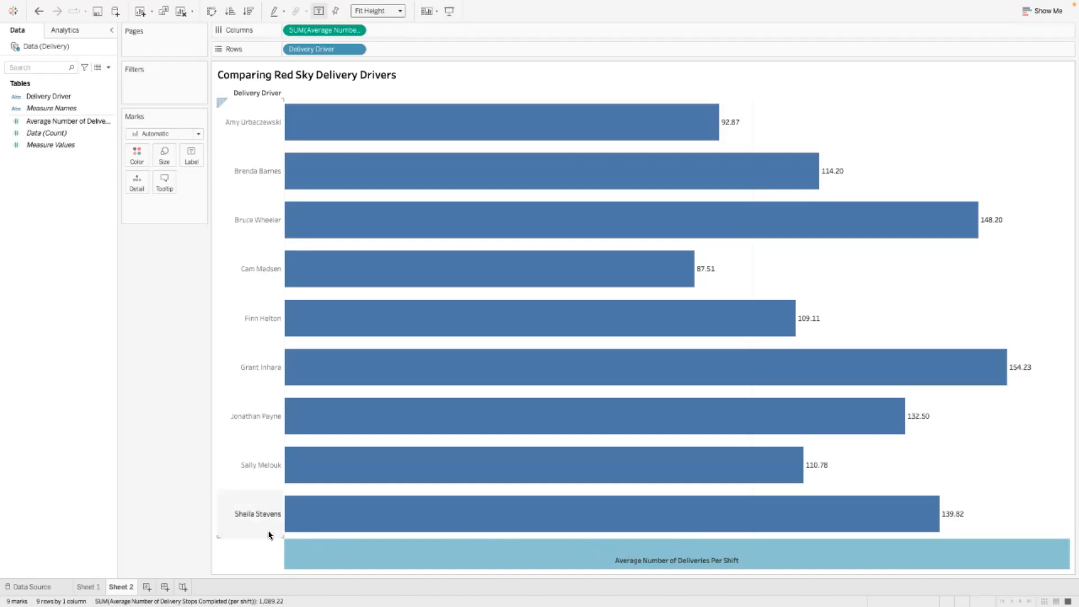
click(187, 527)
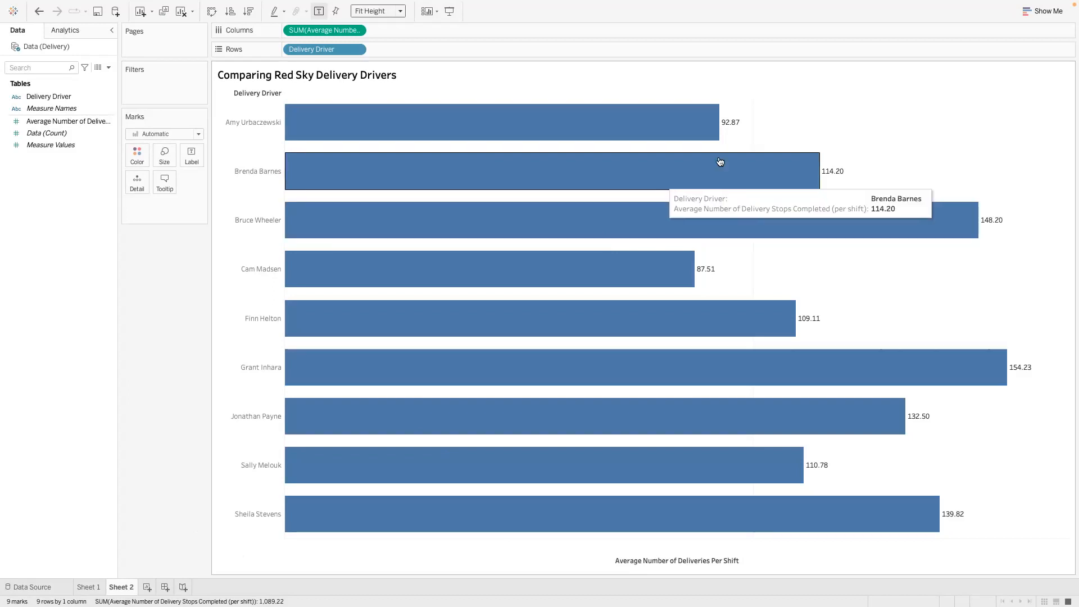
Open the alignment formatting settings for the chart.
right_click(848, 119)
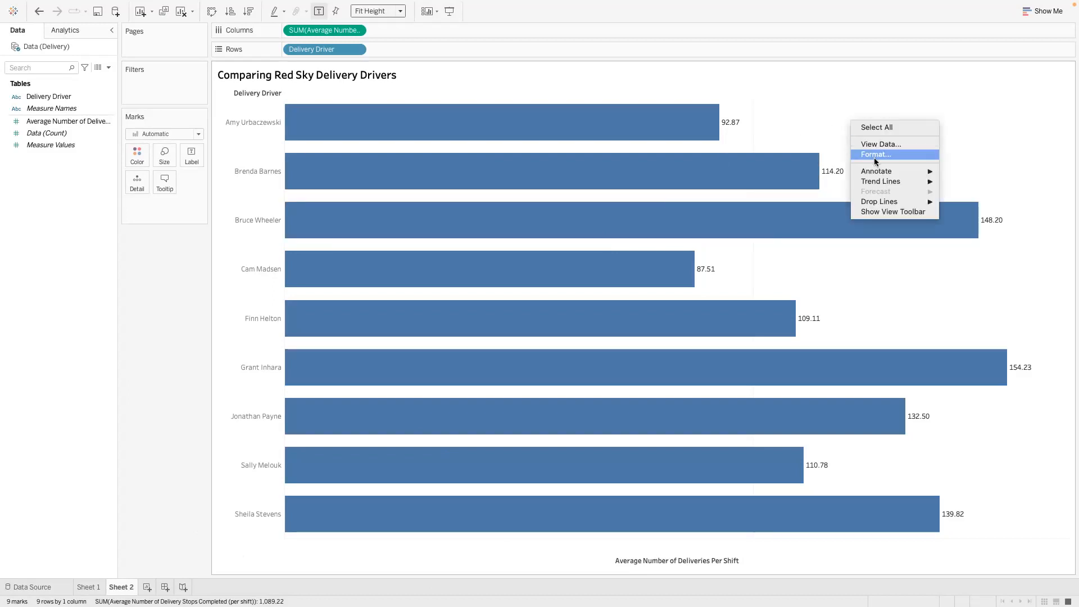
click(875, 155)
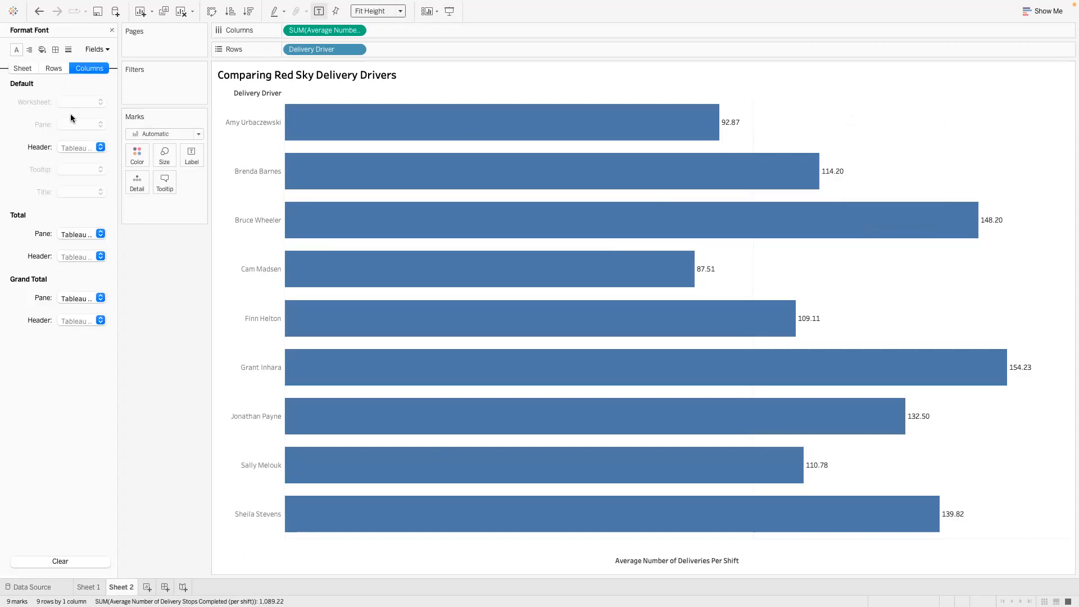
click(29, 50)
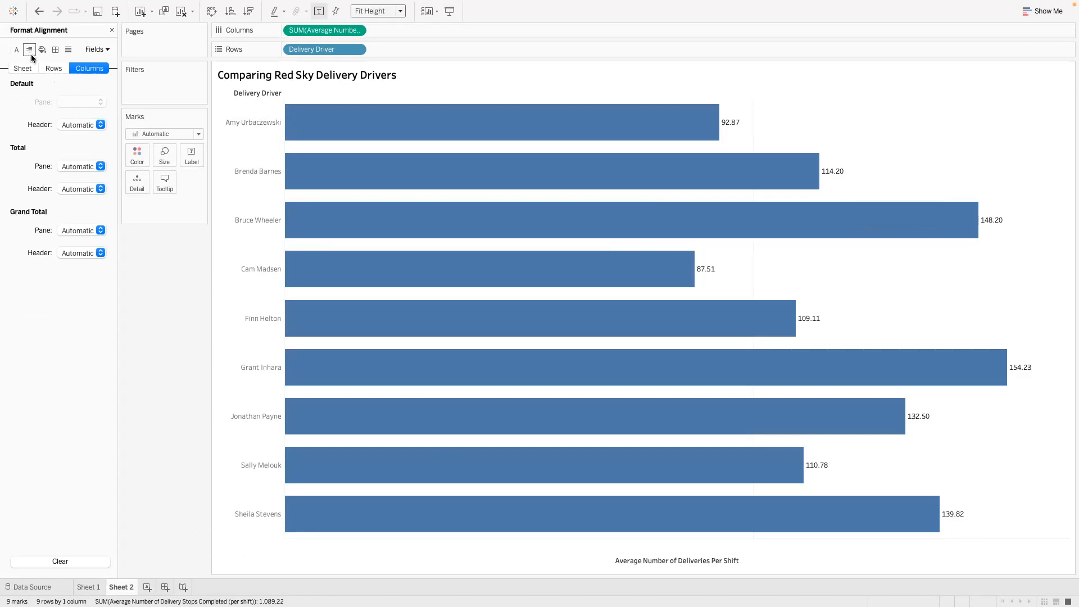
click(84, 126)
click(70, 180)
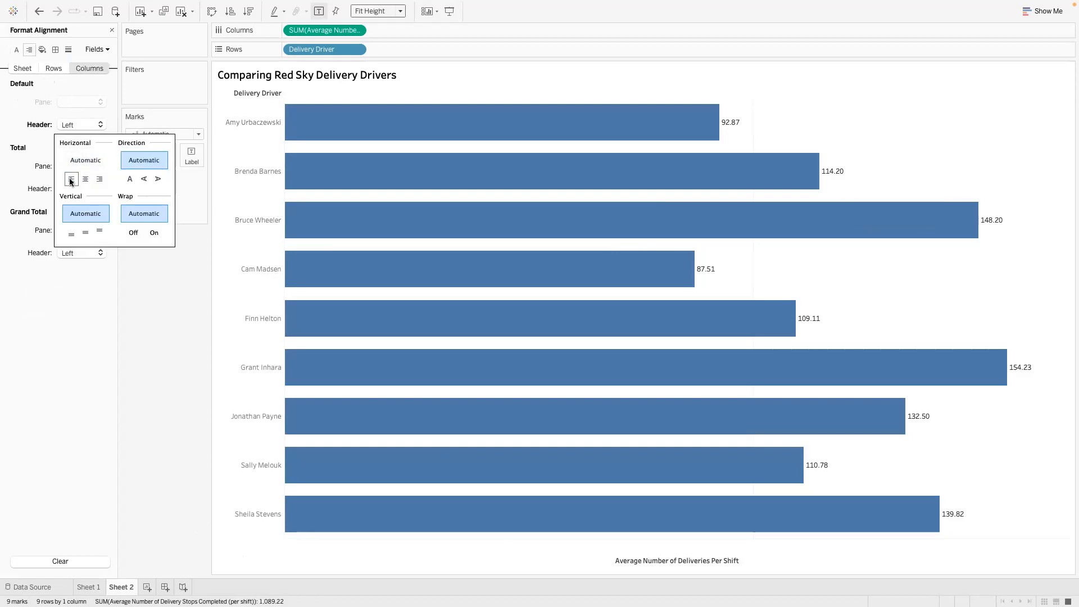
click(86, 160)
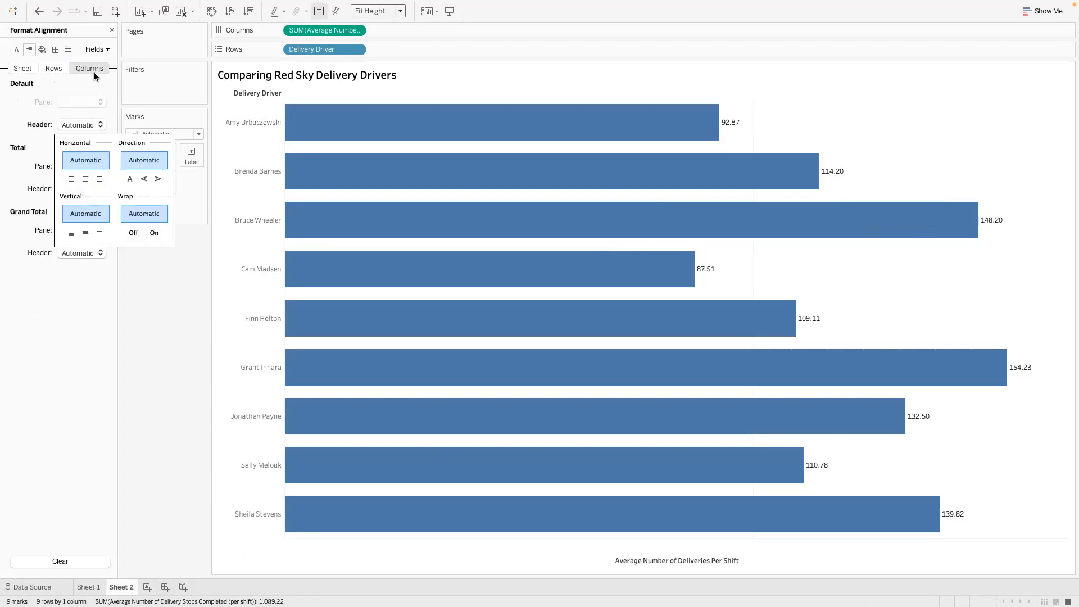
Left-align the driver names by setting the default row header's horizontal alignment to left.
click(54, 68)
click(84, 125)
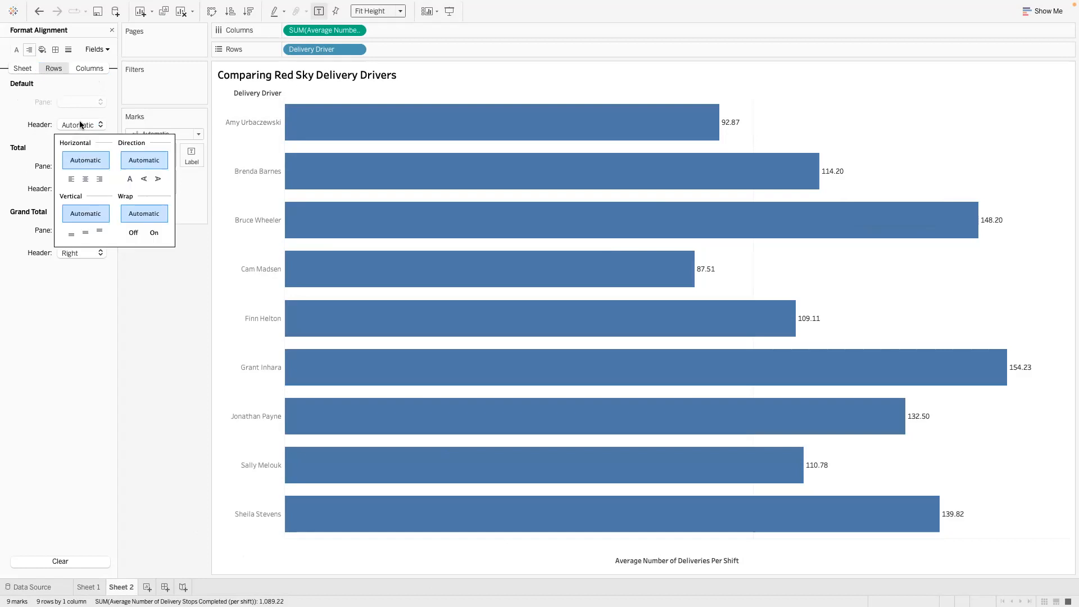
click(72, 178)
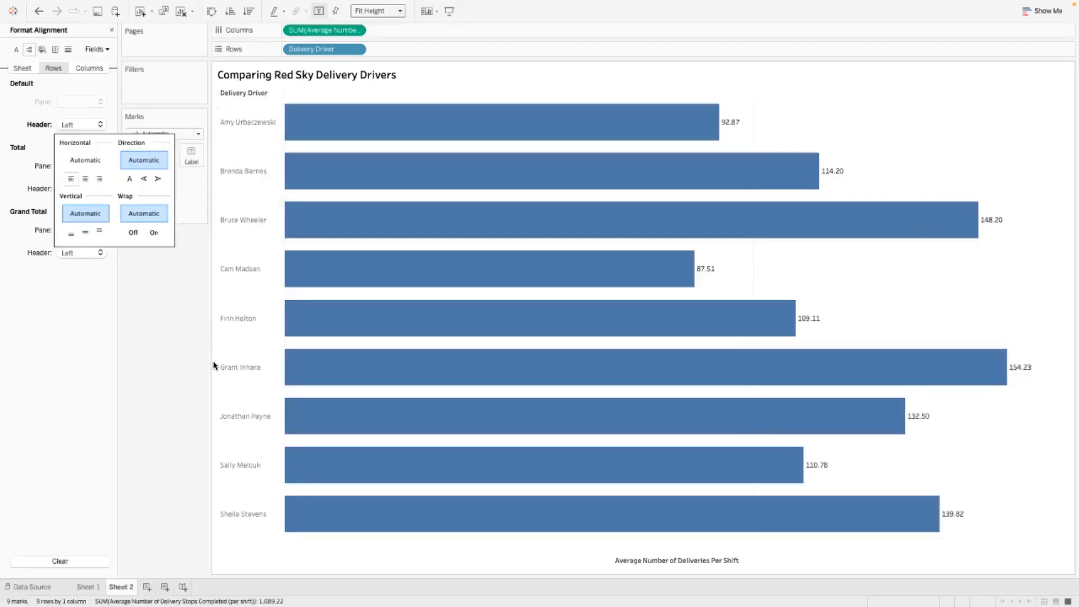
click(141, 281)
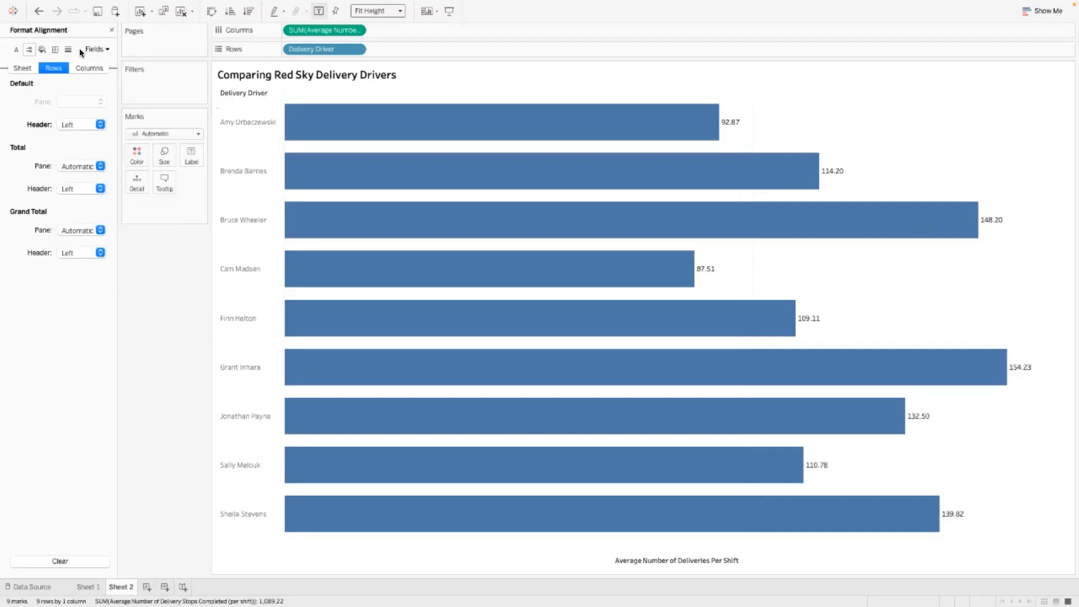
Format the row header font as 12 pt black and widen the header area so each driver name fits on one line.
click(15, 49)
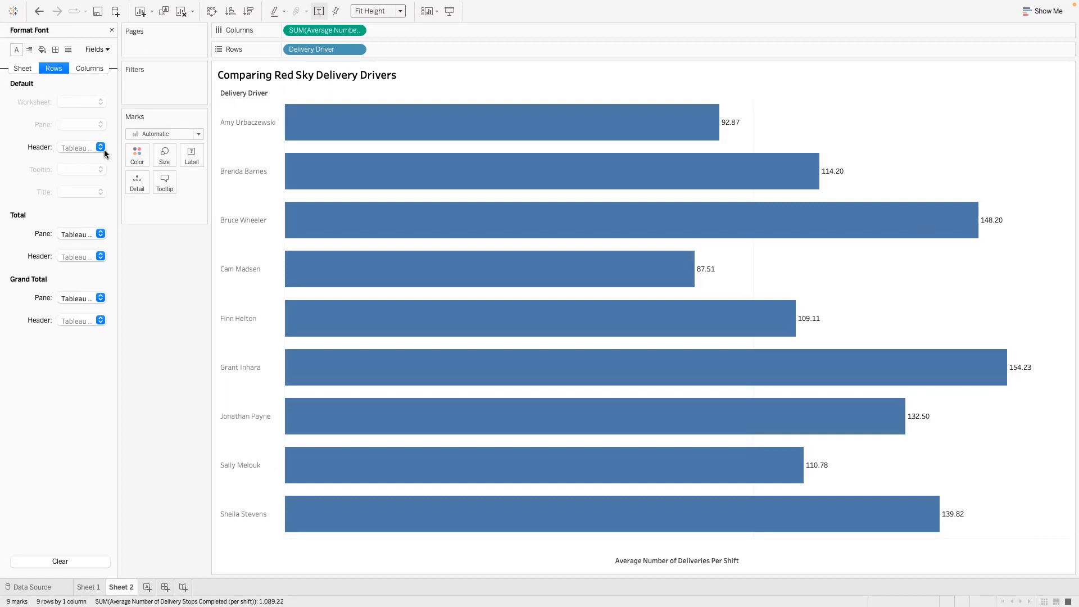
click(100, 147)
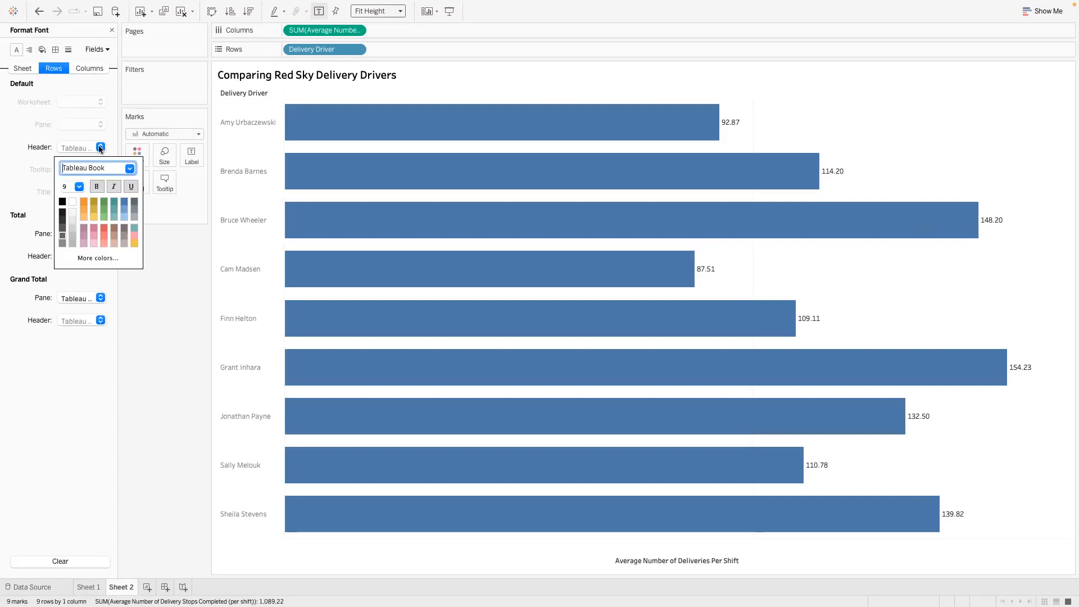
click(79, 186)
click(67, 225)
click(63, 202)
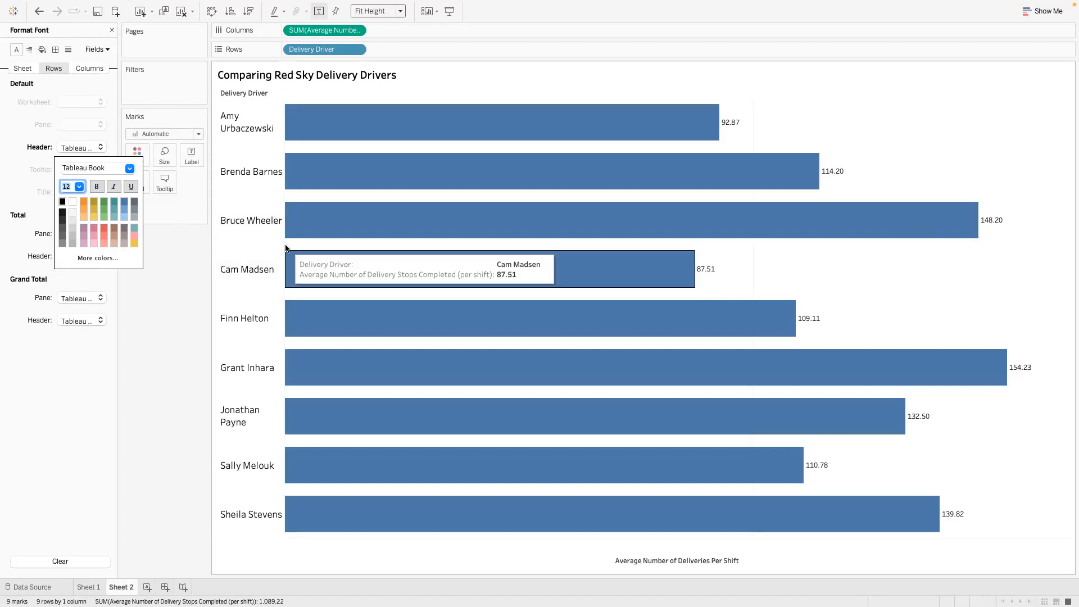
drag(284, 242, 295, 243)
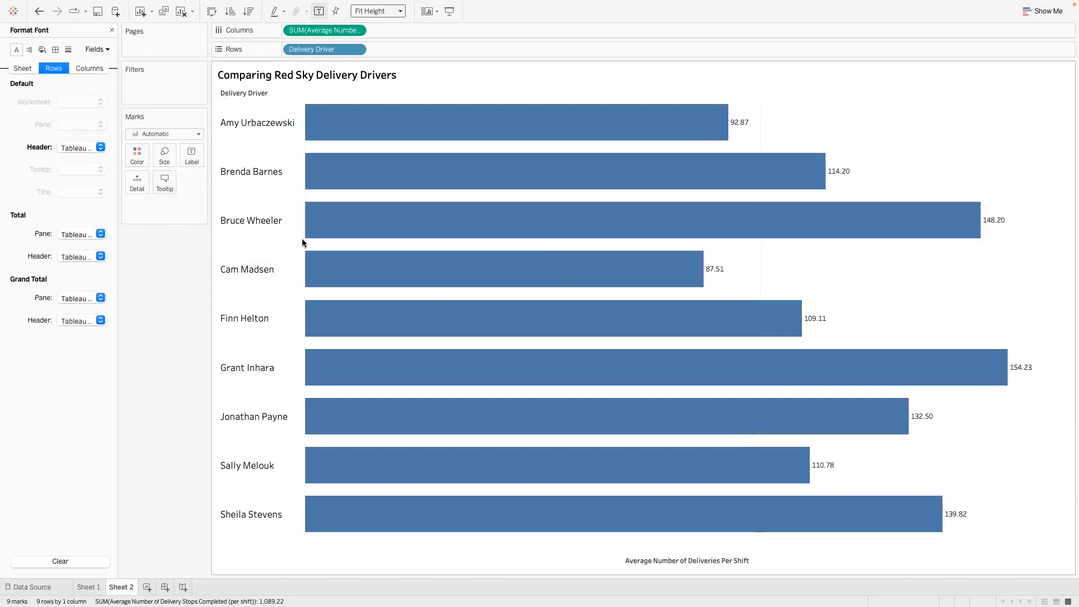
Make the row header font of the driver names bold.
click(100, 147)
click(96, 187)
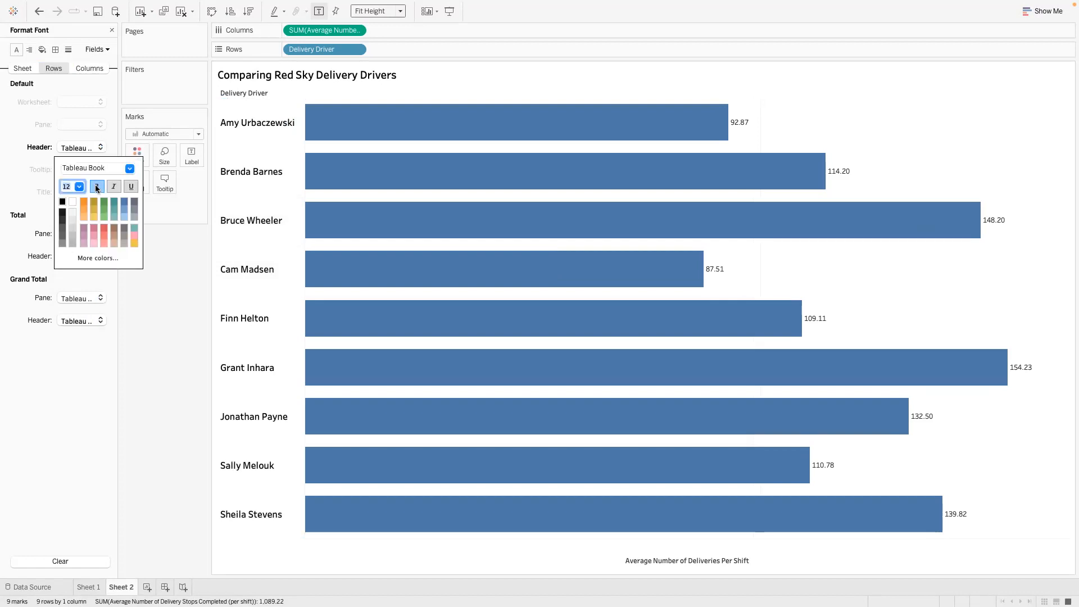
click(129, 294)
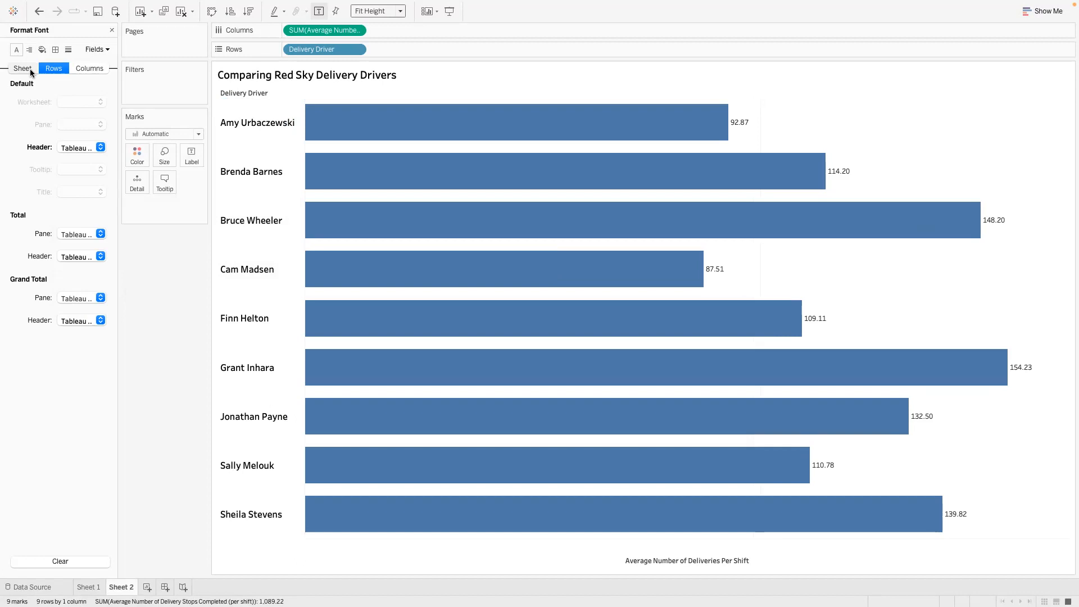
Set the default font for the whole worksheet to 12 pt black.
click(101, 102)
click(77, 141)
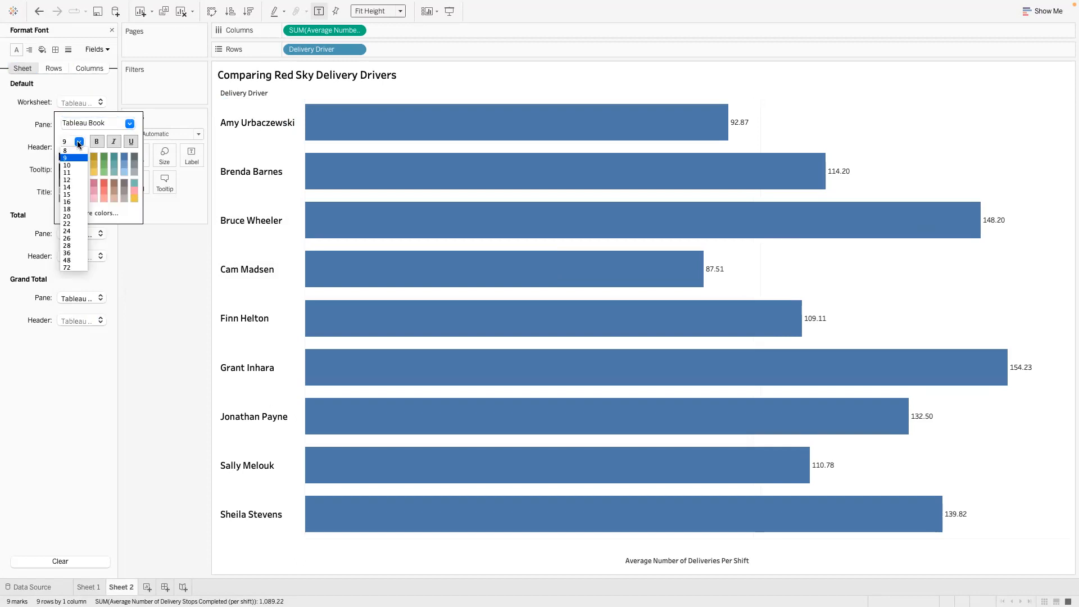
click(73, 175)
click(62, 158)
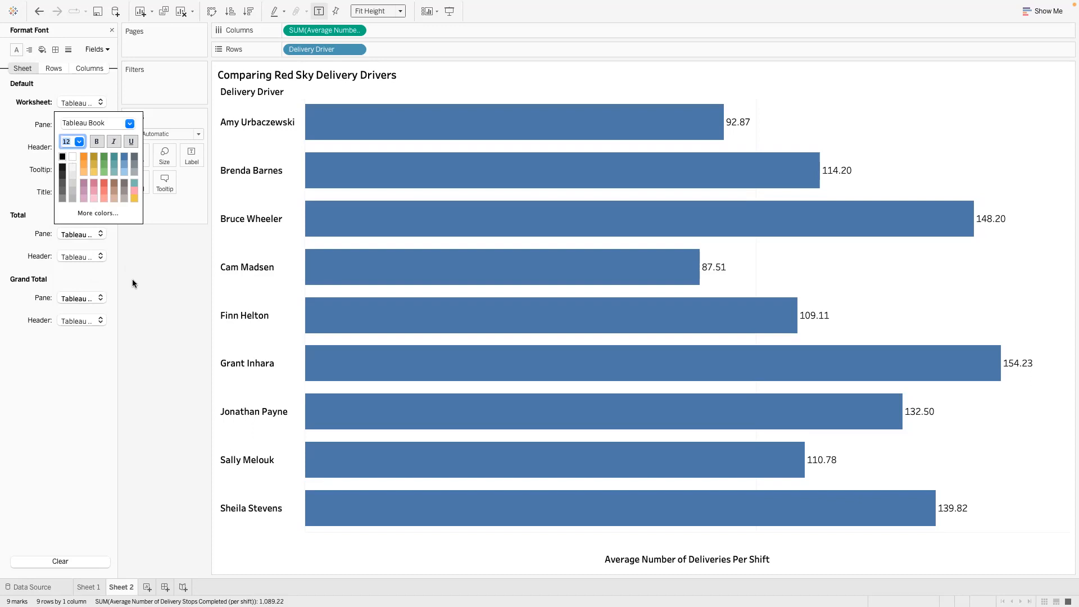
click(158, 249)
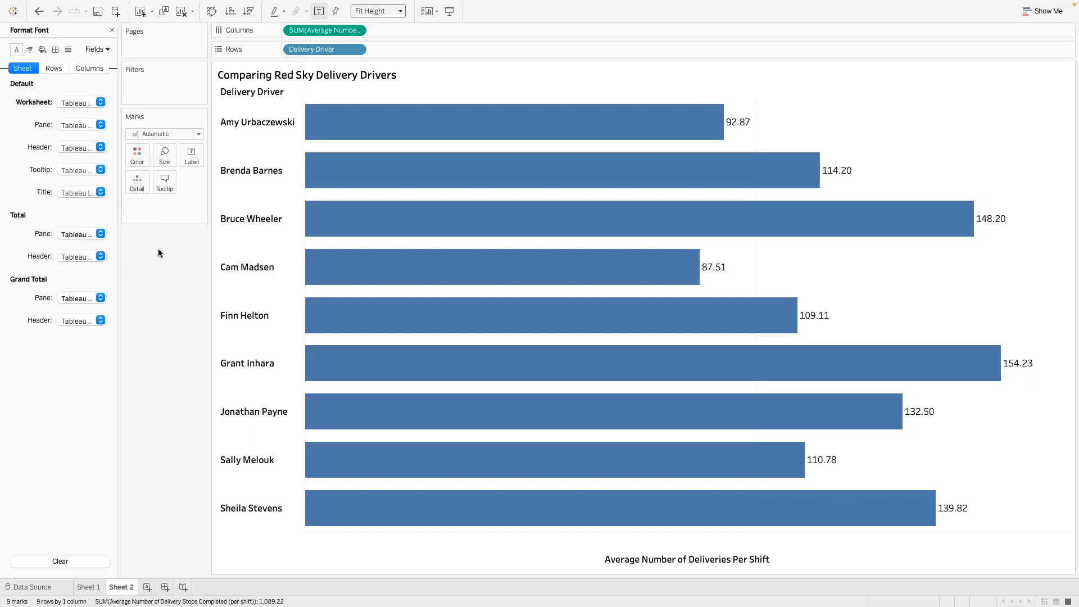
Remove the bold from the driver names in the row headers.
click(53, 68)
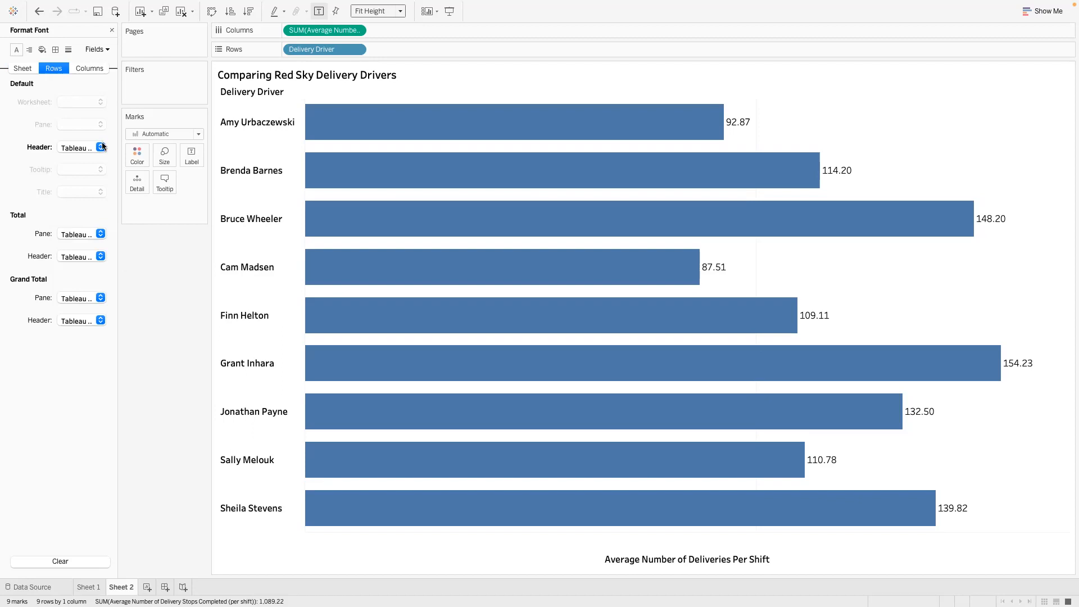
click(81, 148)
click(94, 190)
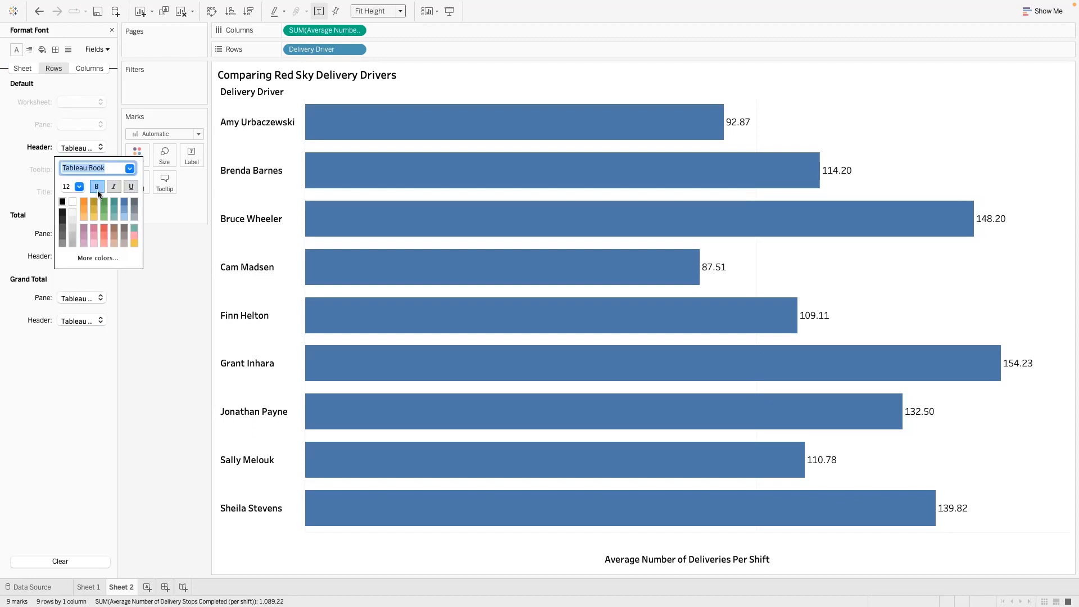
click(160, 254)
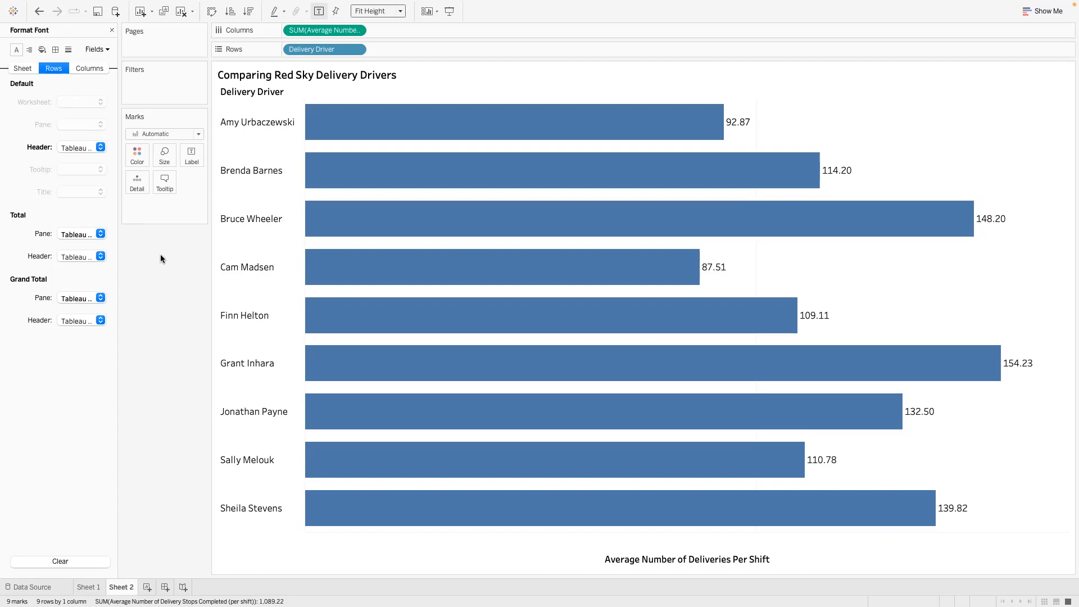
right_click(739, 124)
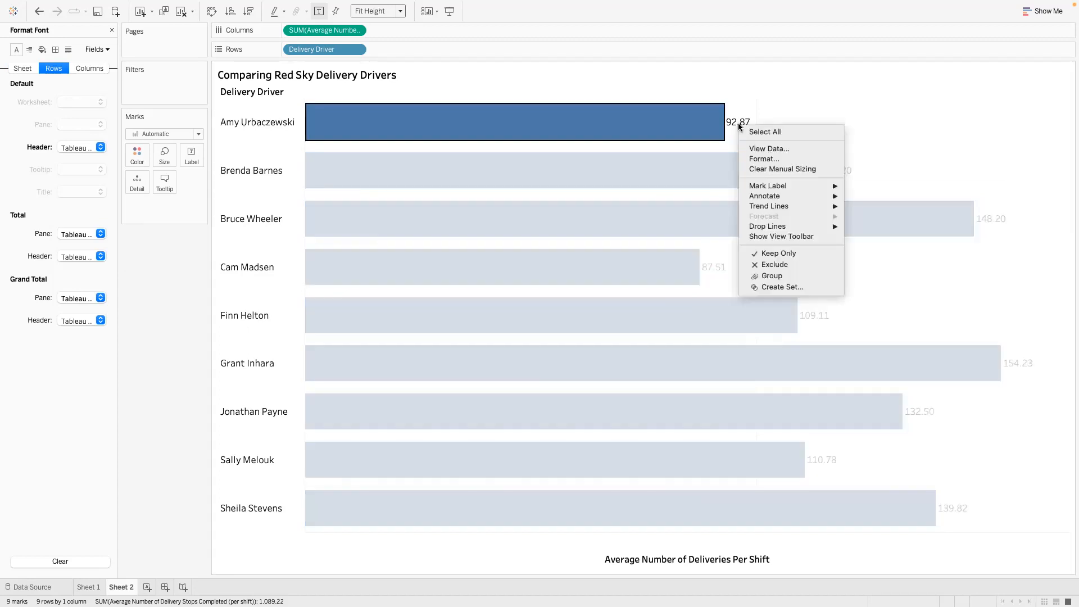
click(792, 161)
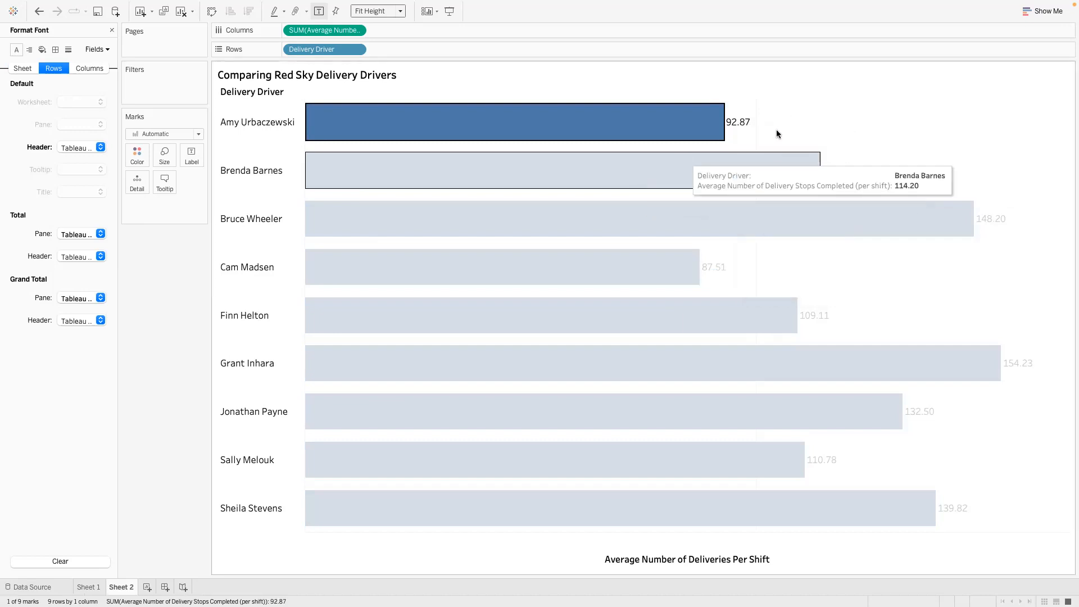
click(94, 49)
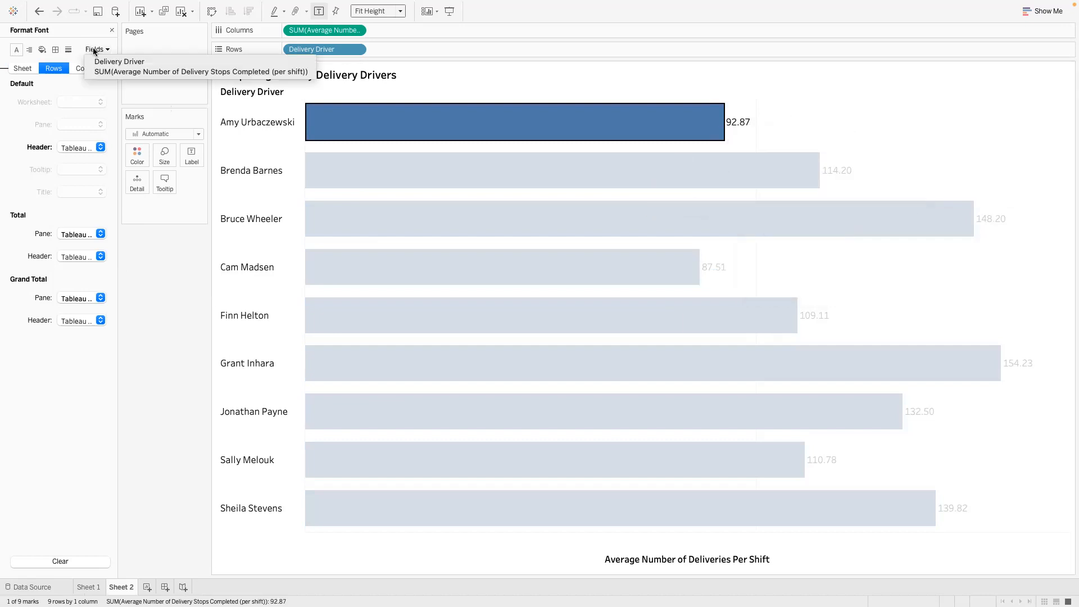
click(103, 72)
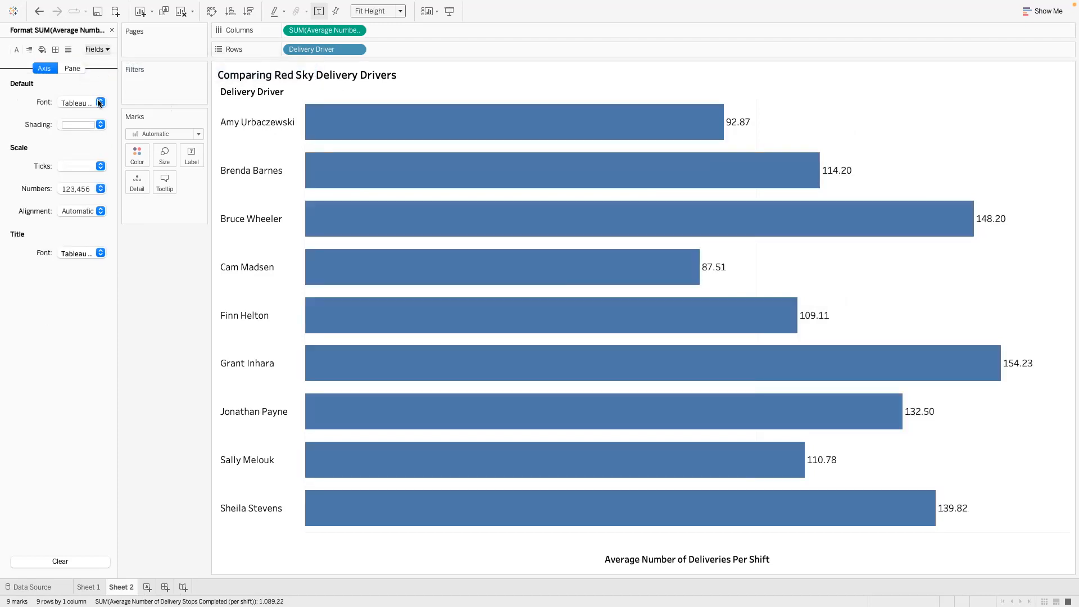
click(100, 212)
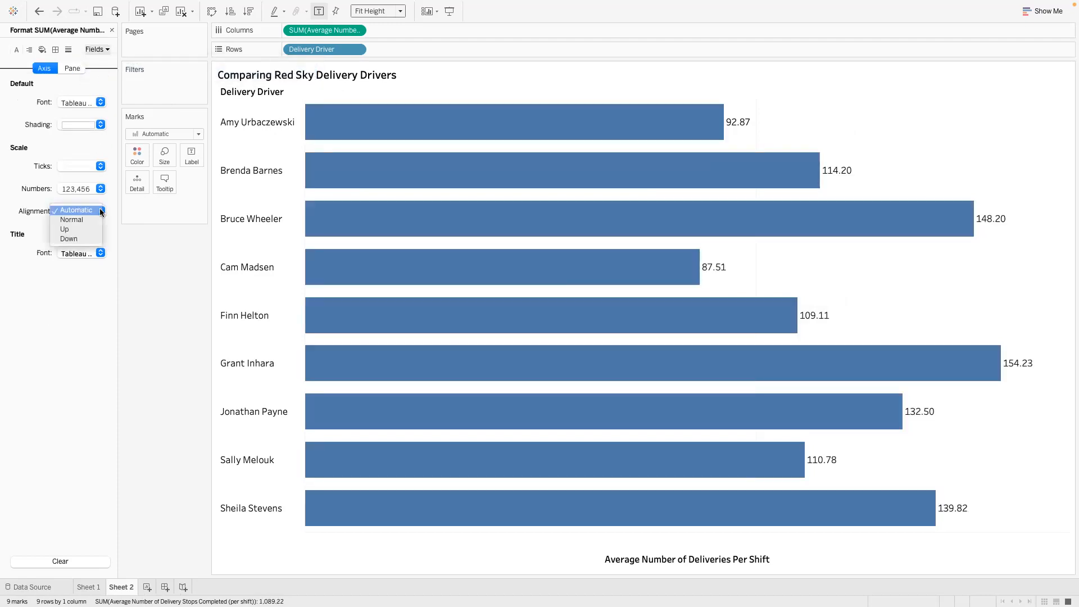
click(145, 253)
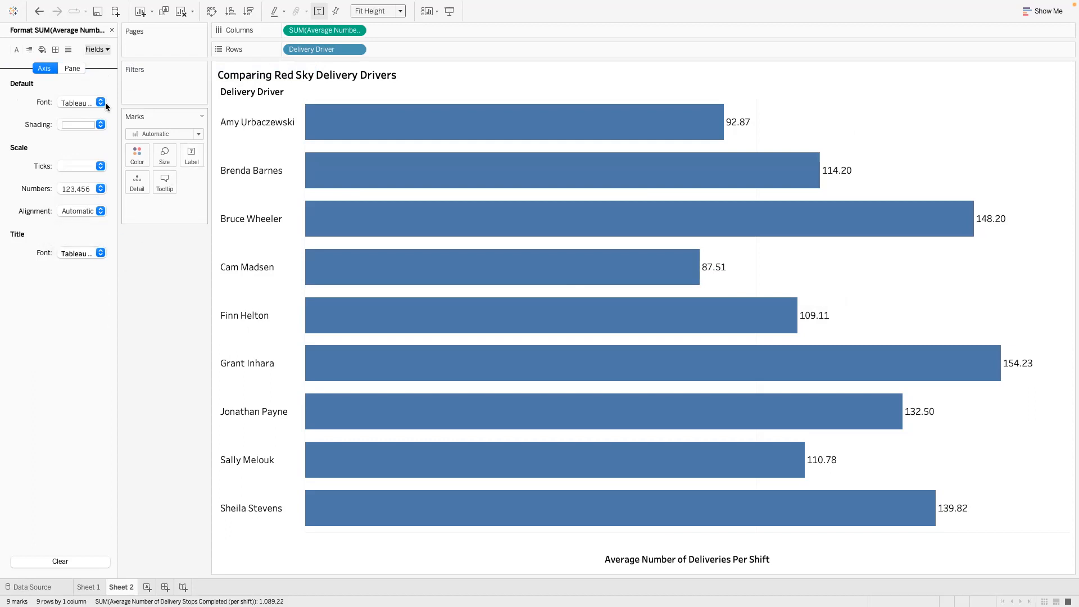
click(112, 29)
Set the horizontal alignment of the bar value labels to left.
click(188, 160)
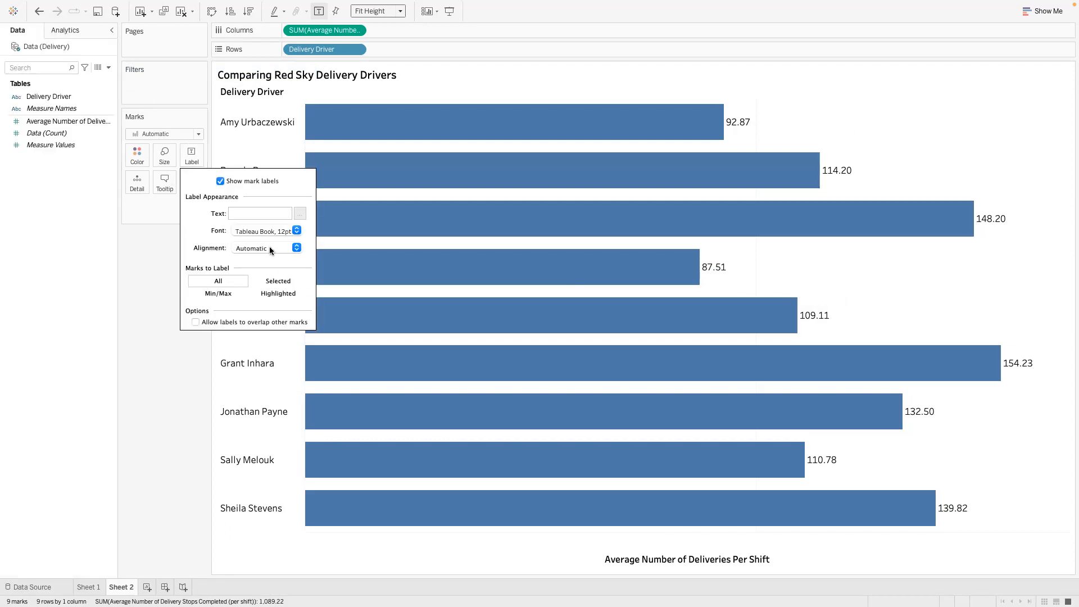
click(300, 249)
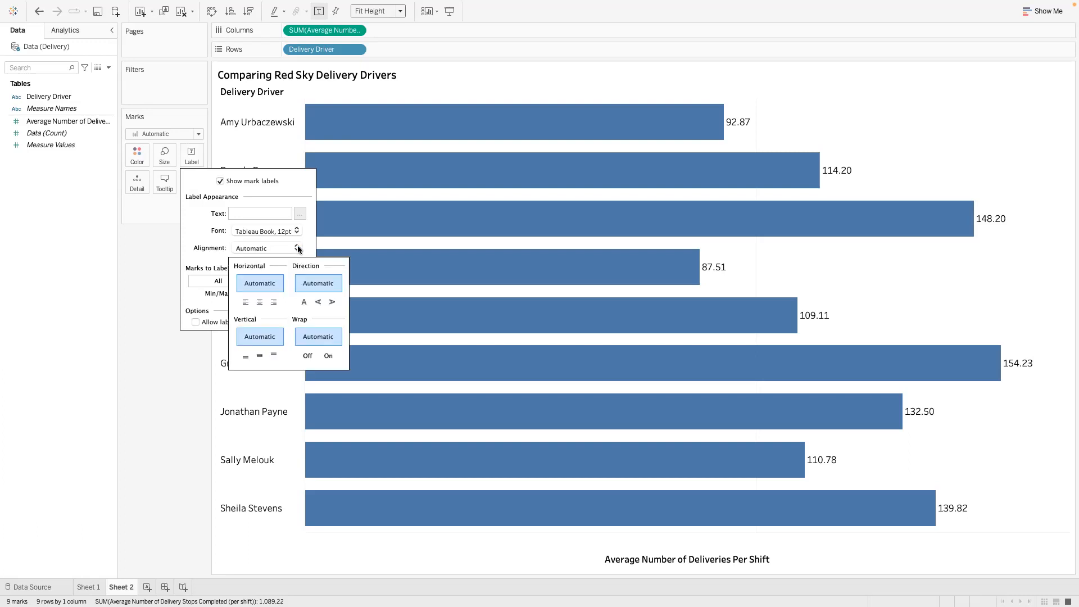
click(245, 303)
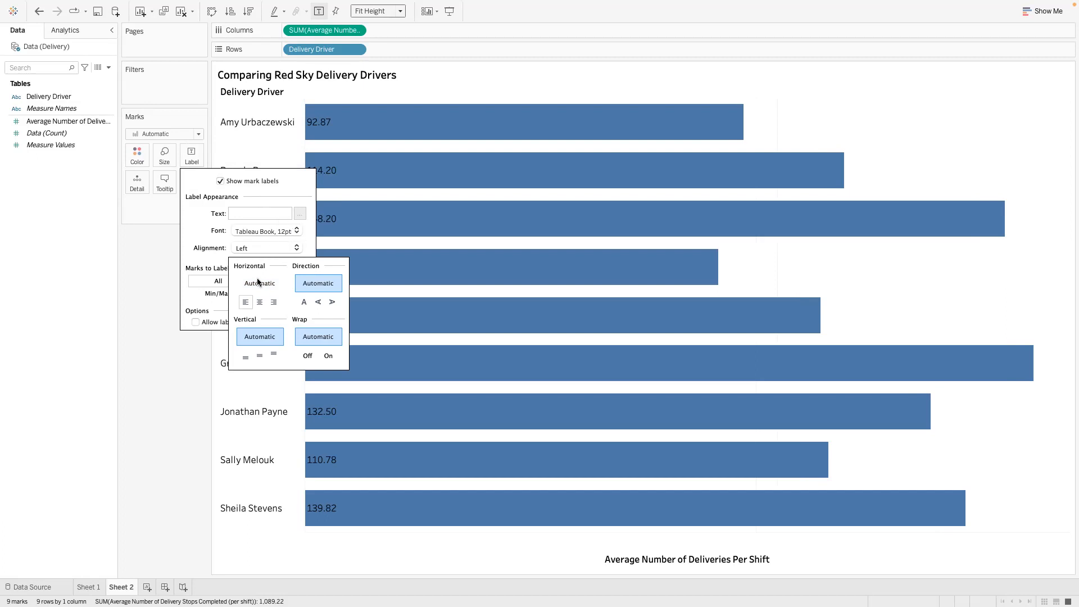
Format the value labels inside the bars as white and bold.
click(297, 232)
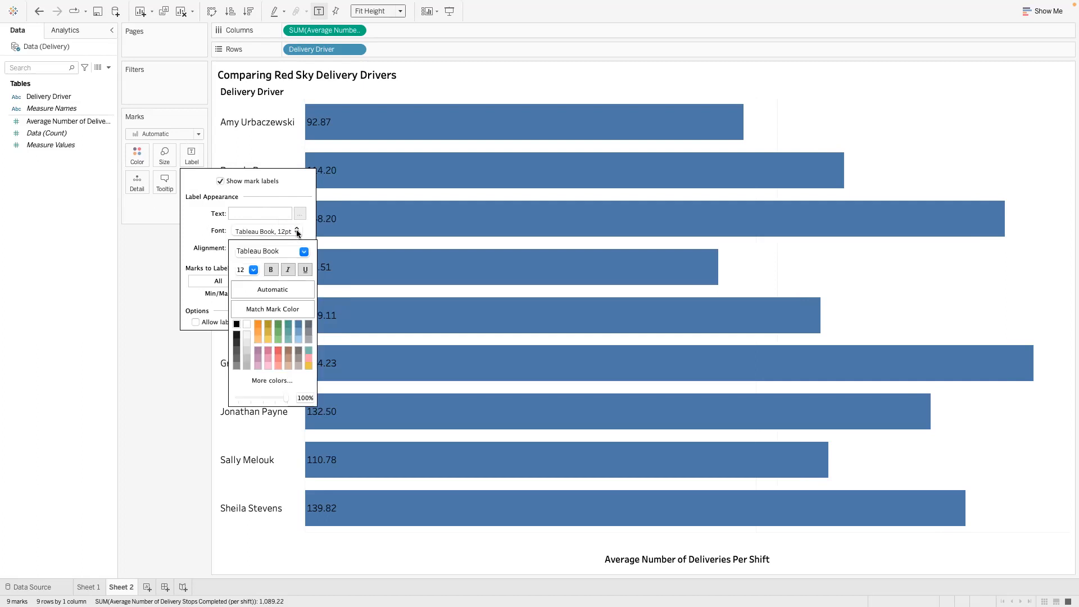
click(247, 325)
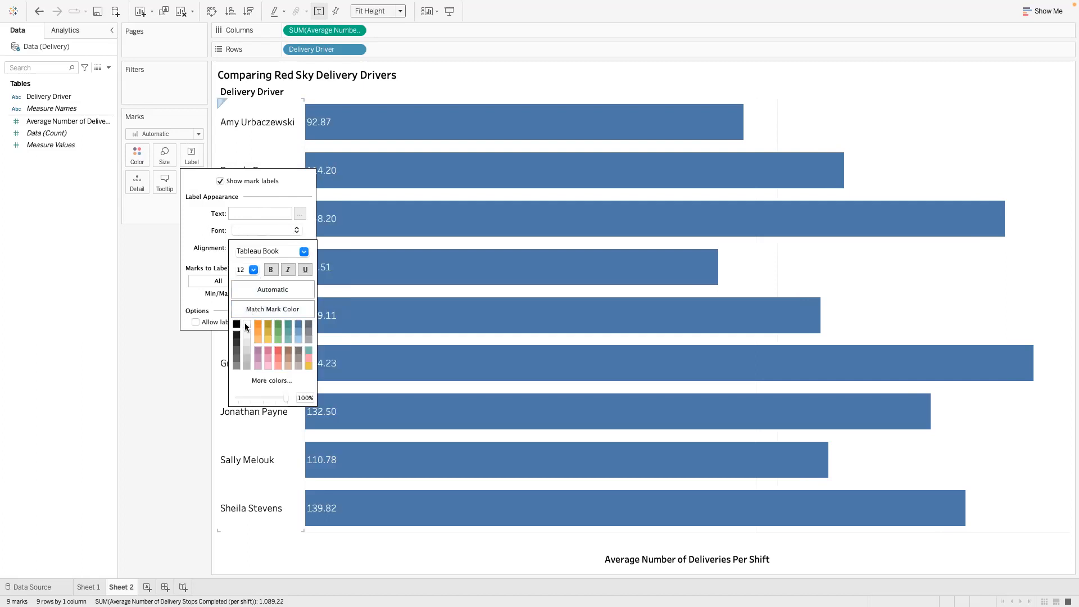
click(271, 270)
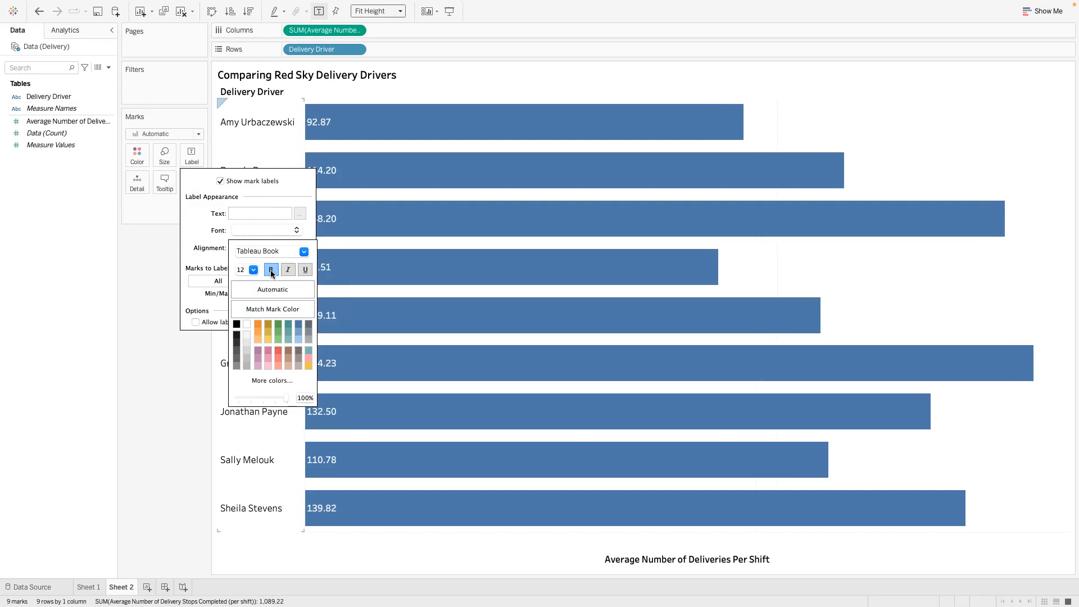
click(151, 403)
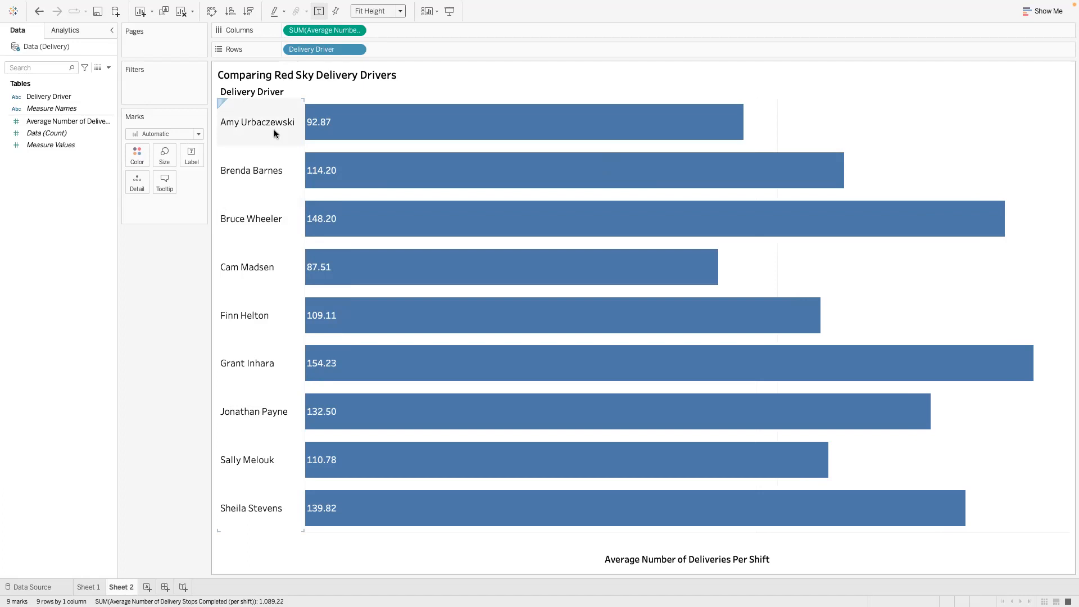
mouse_move(342, 133)
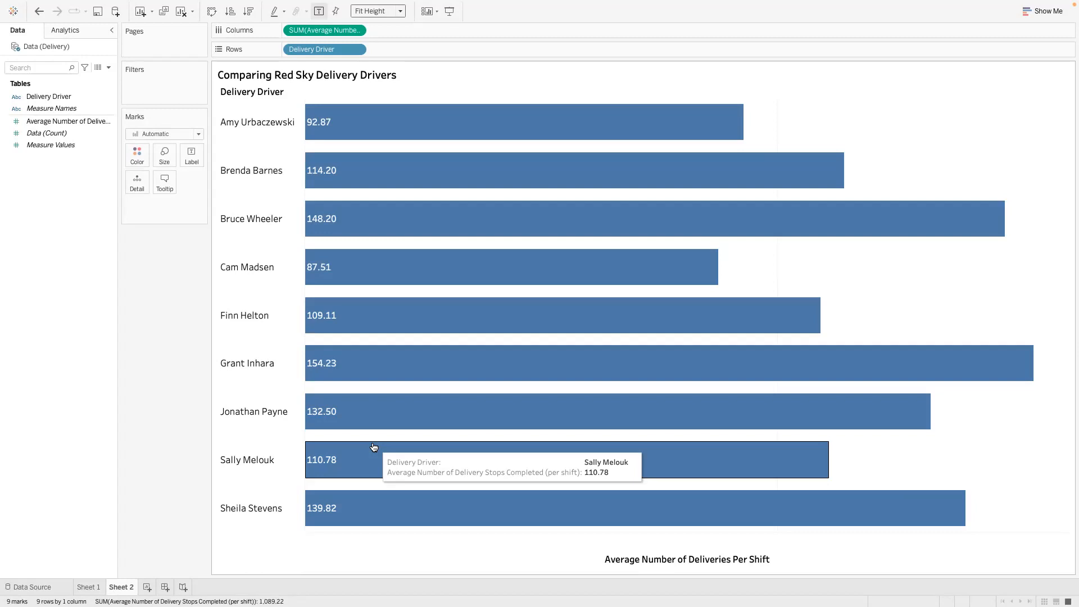
Remove the vertical gridlines by setting the column grid lines to None.
right_click(779, 275)
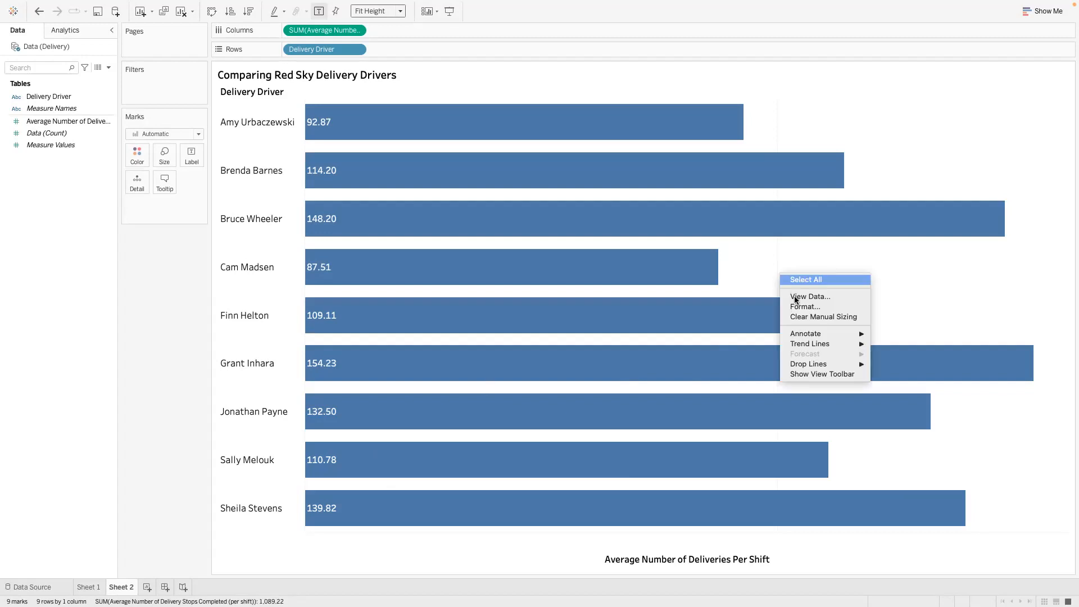
click(793, 298)
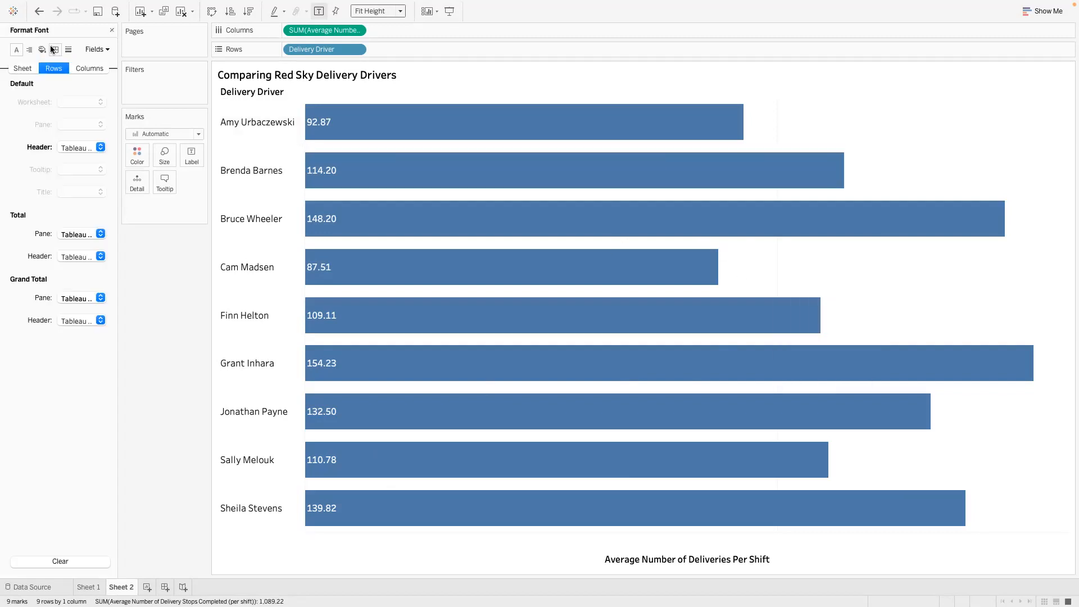
click(68, 50)
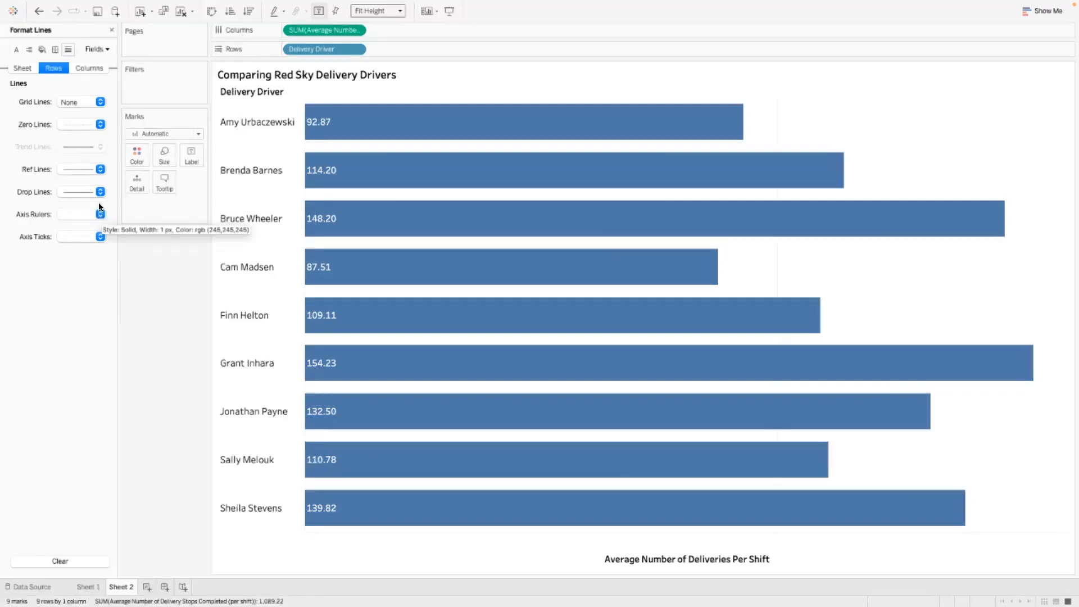
click(91, 99)
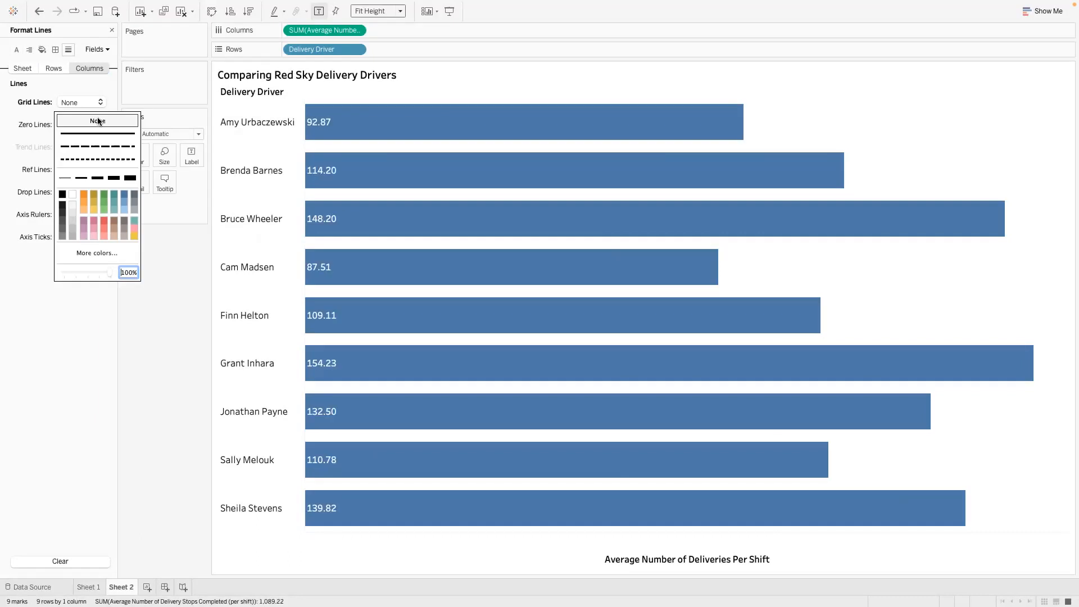
click(98, 120)
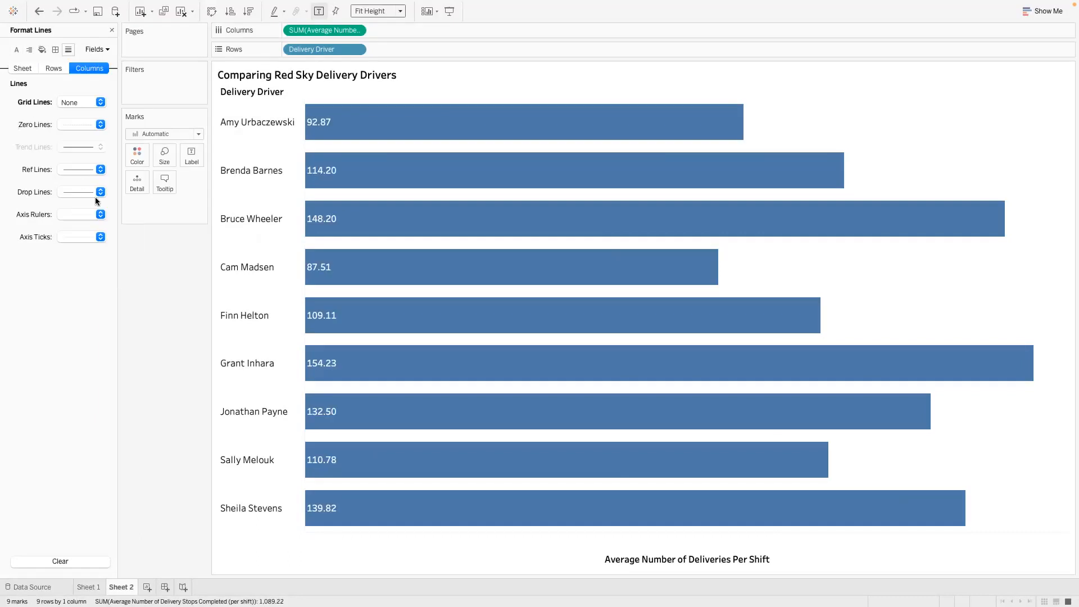
Format the row axis ruler as a solid black line in the second-thinnest width.
click(53, 68)
click(95, 236)
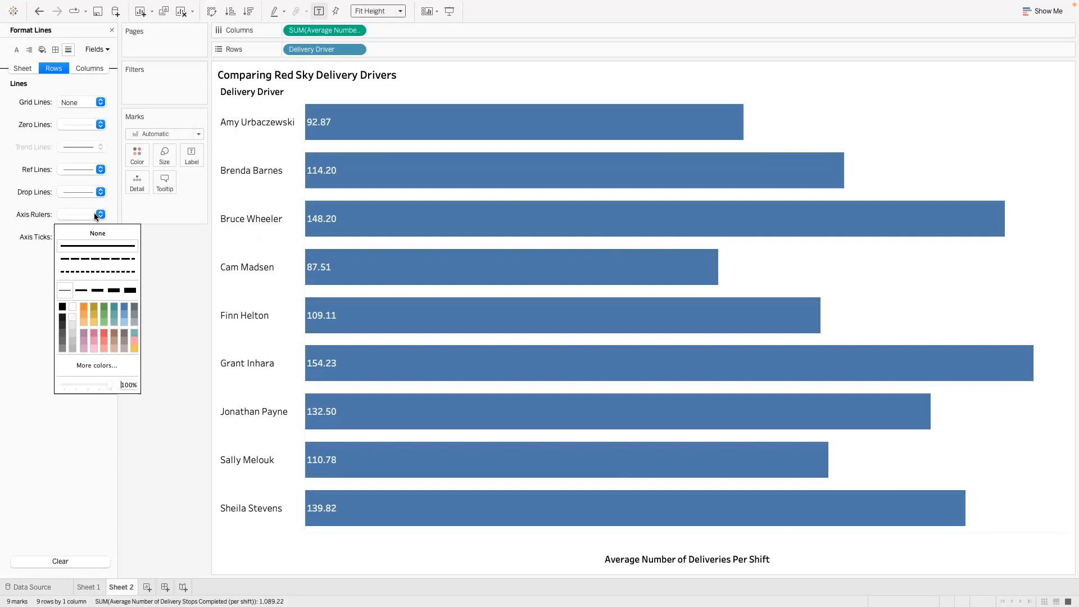
click(81, 290)
click(63, 307)
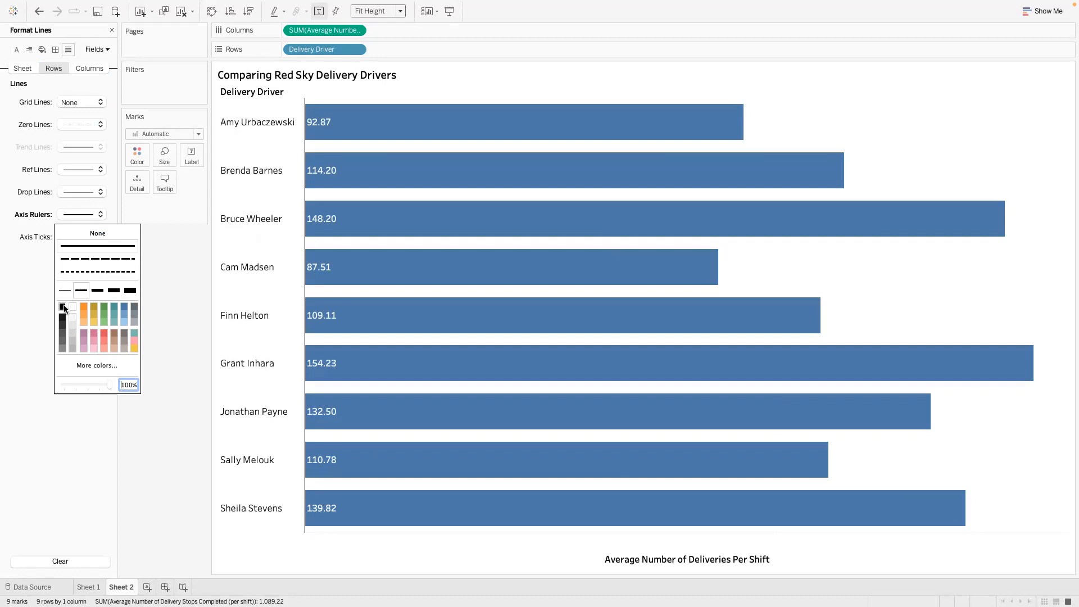
click(190, 318)
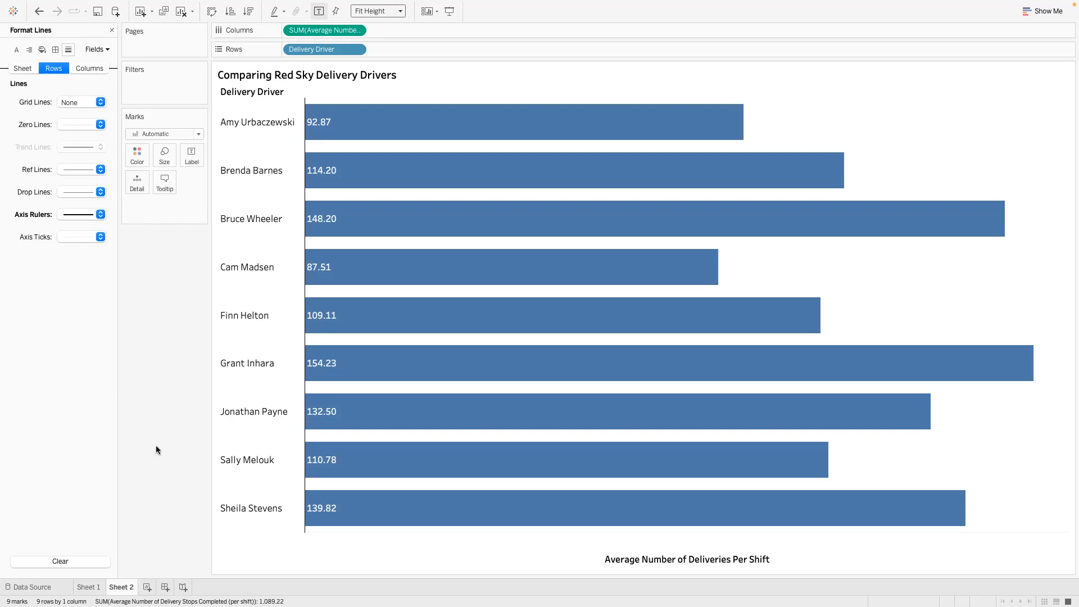
Add a blank worksheet and switch to the PowerPoint slide to review tasks a and b.
click(147, 587)
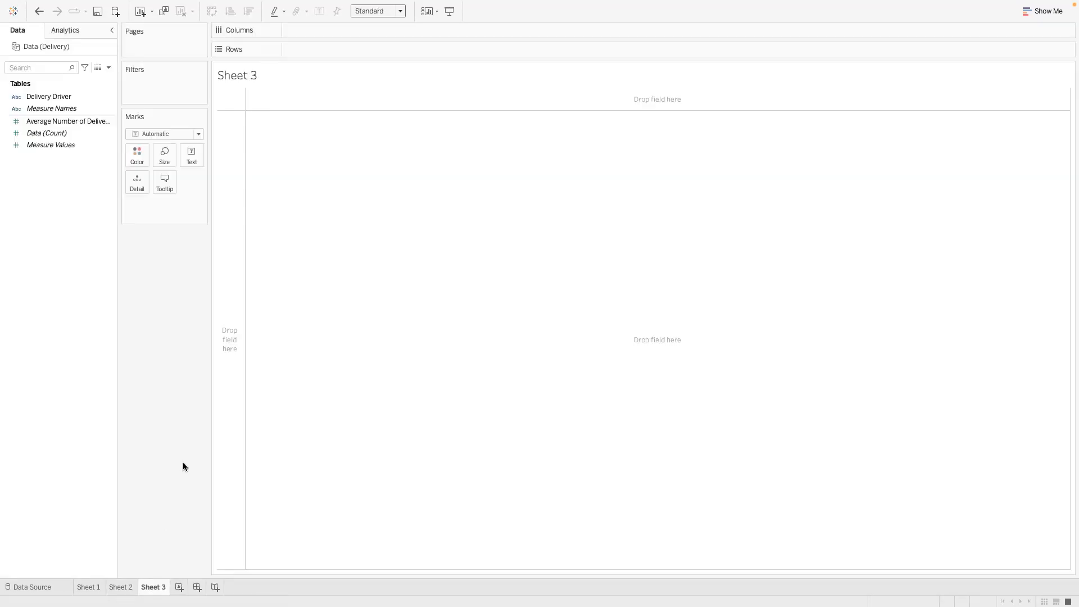
key(ctrl+Left)
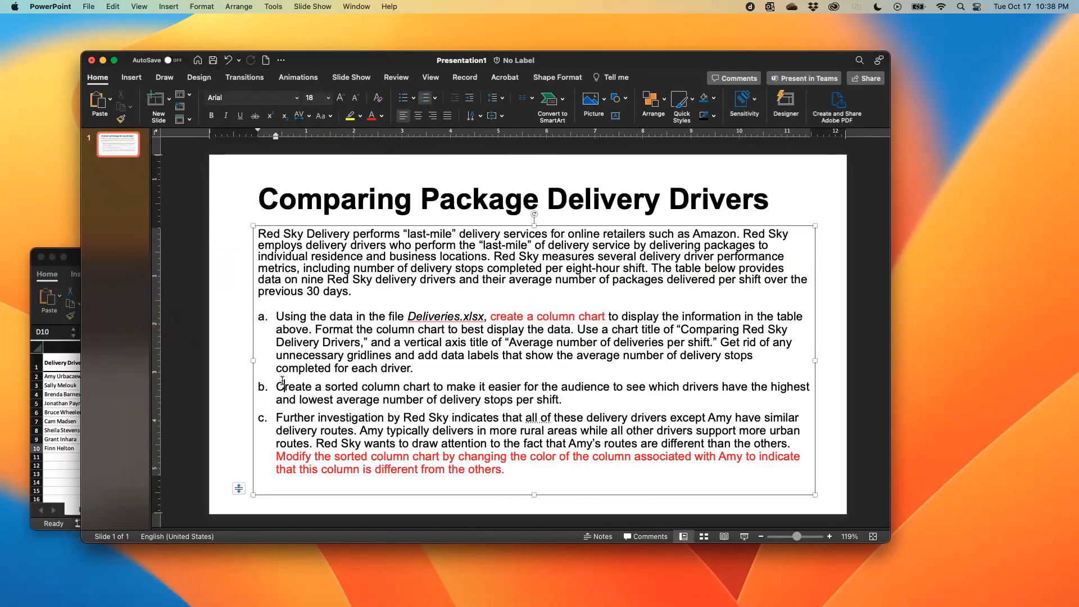
drag(417, 369, 281, 317)
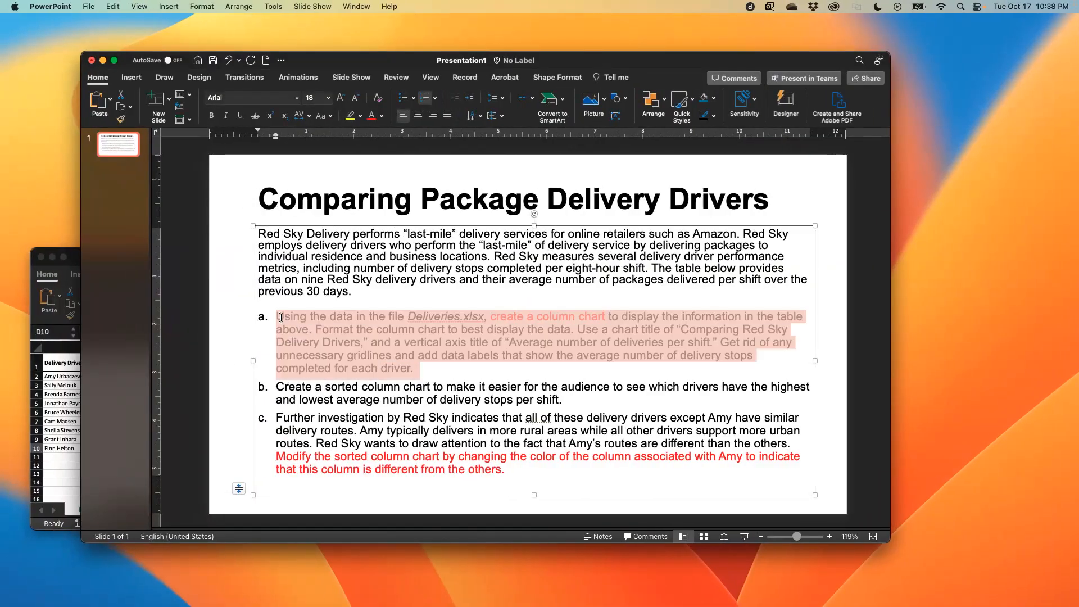
click(276, 389)
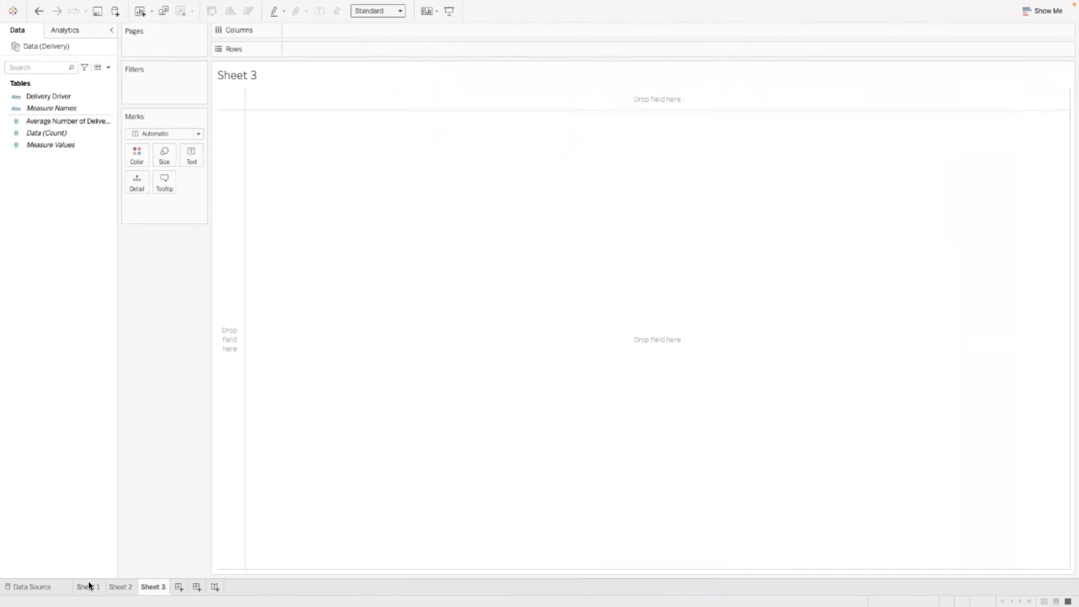
Return to Tableau and delete the blank Sheet 3.
click(88, 586)
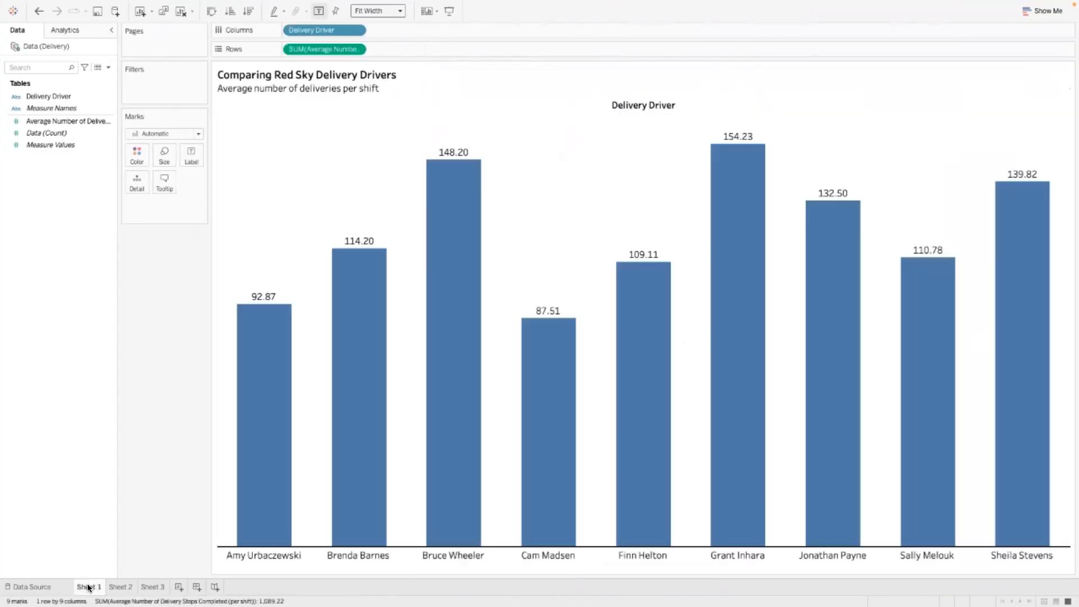
click(150, 587)
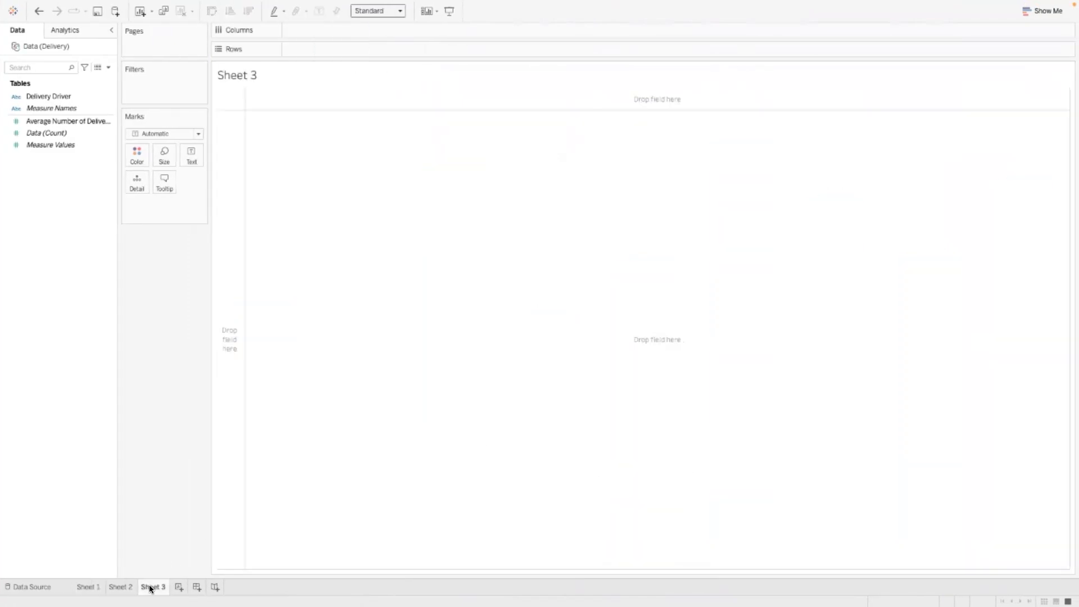
right_click(150, 587)
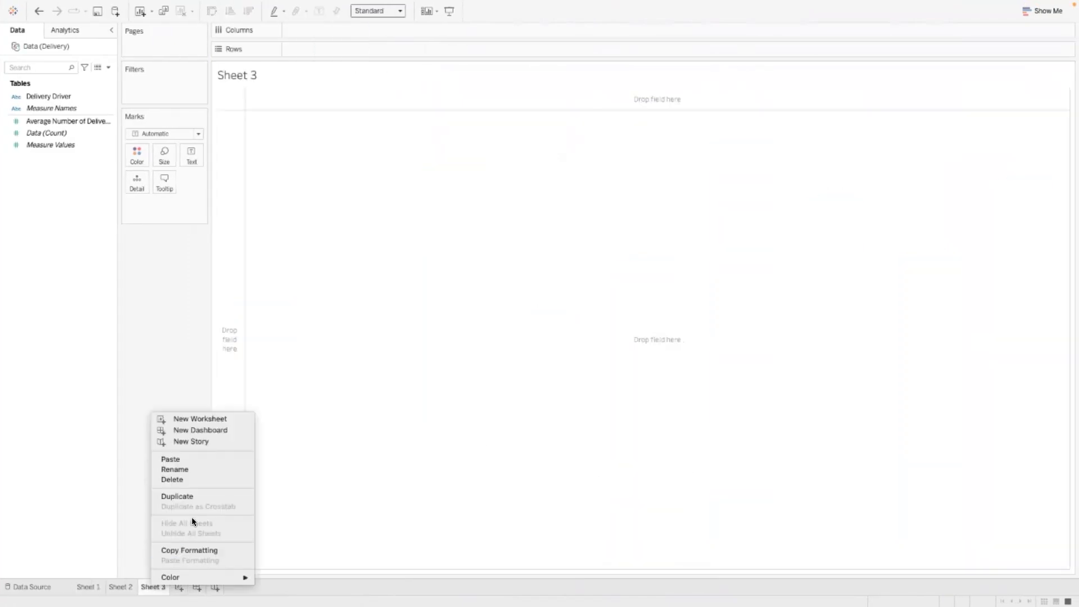
click(193, 480)
Duplicate the column chart on Sheet 1 and move the copy after Sheet 2.
click(89, 587)
right_click(88, 586)
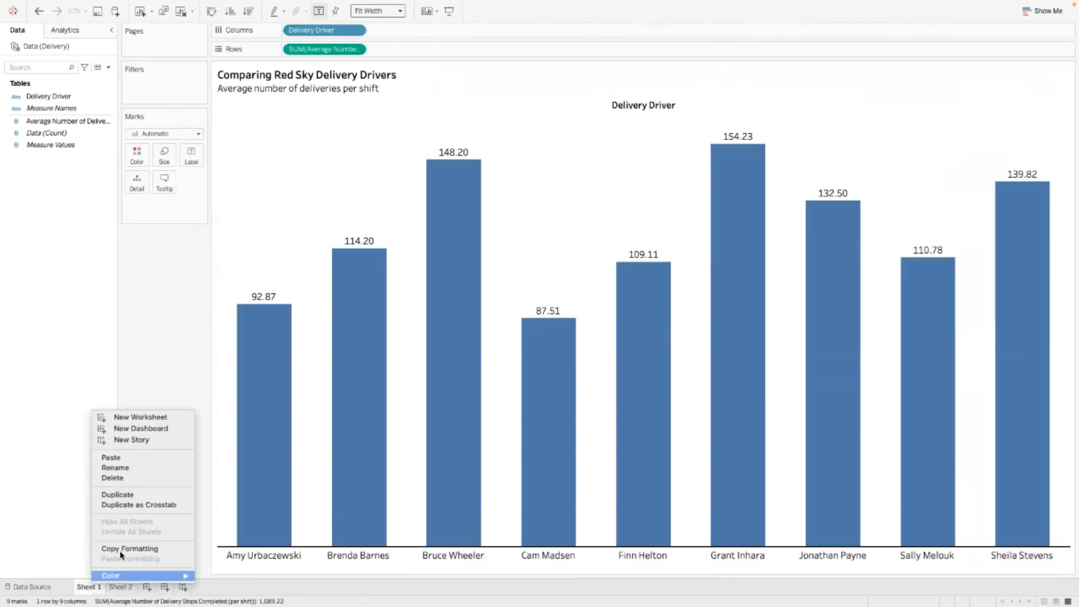
click(146, 495)
drag(123, 585, 178, 587)
Rename the duplicated worksheet as Sheet 3.
double_click(166, 584)
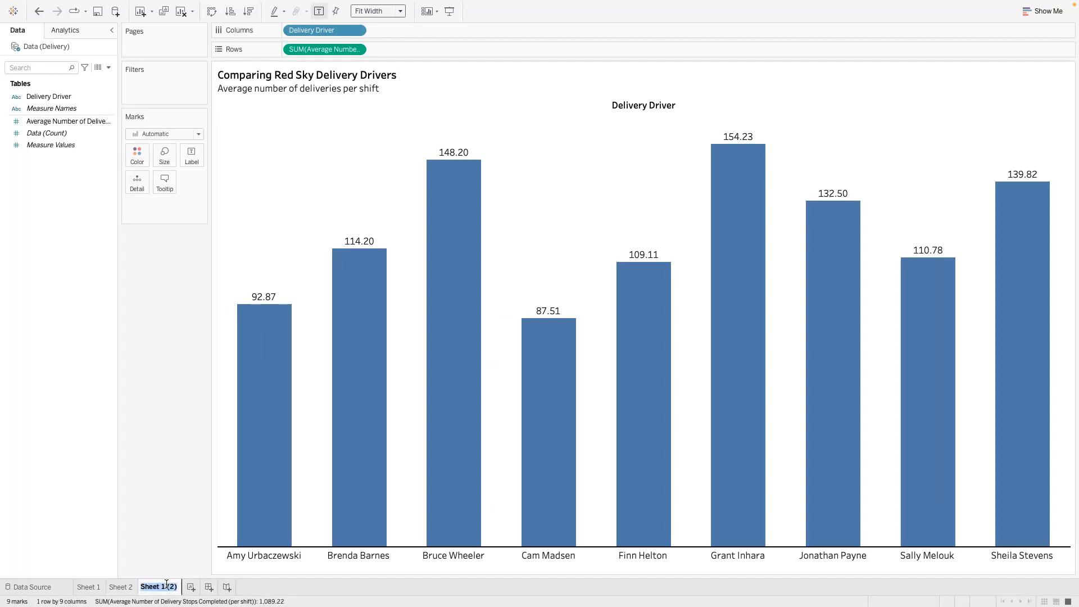
key(End)
key(BackSpace)
key(BackSpace)
key(BackSpace)
key(BackSpace)
key(BackSpace)
text(3)
key(Return)
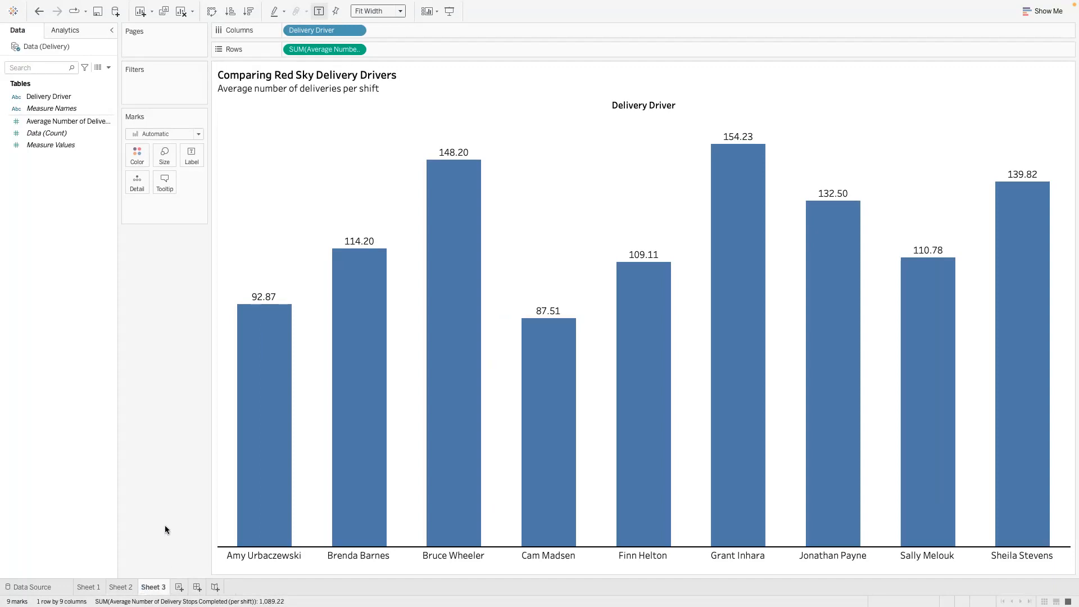
Switch to the PowerPoint slide, review the sorted column chart task in part b, and return to Tableau.
key(ctrl+Left)
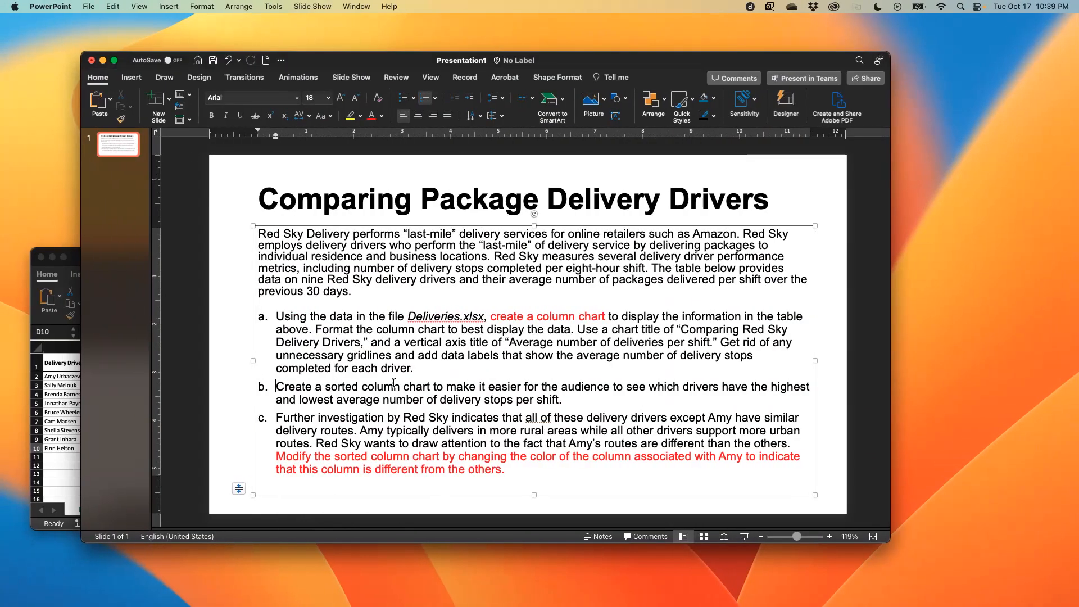
drag(325, 387, 430, 388)
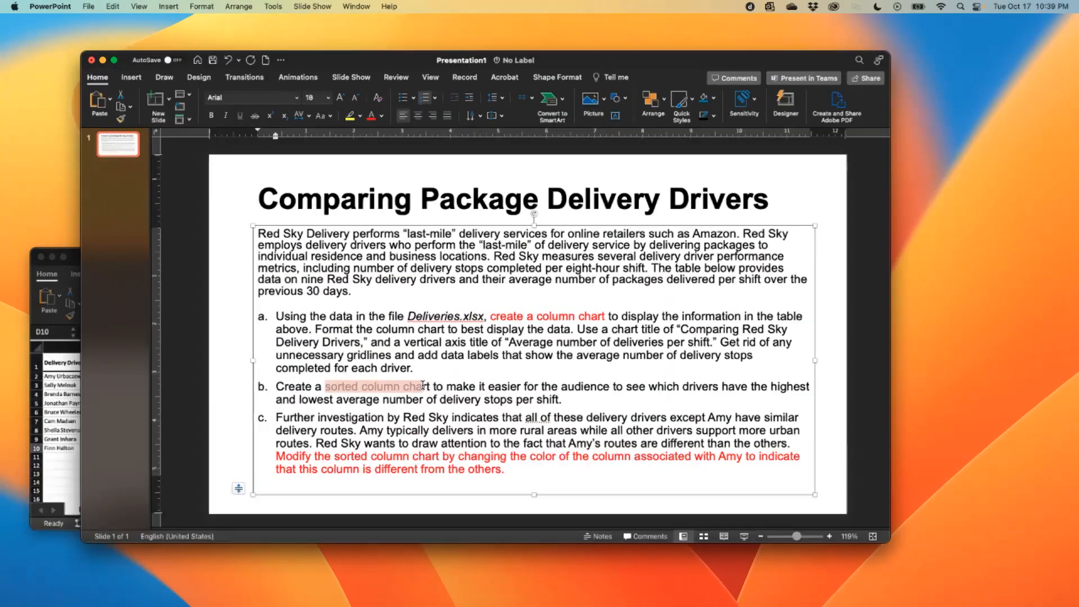
click(476, 414)
key(ctrl+Right)
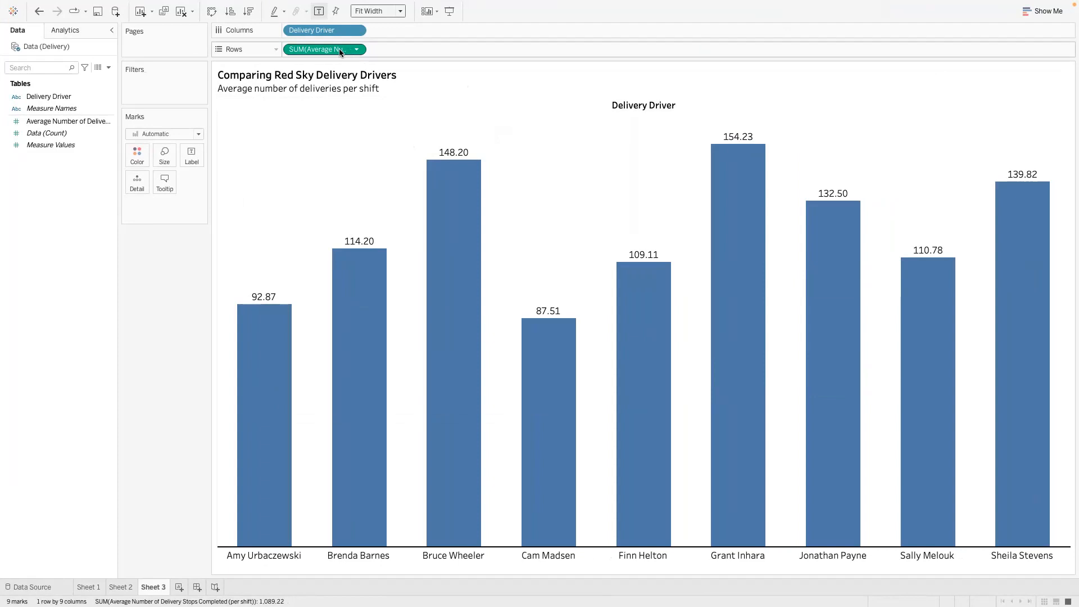
Sort the Sheet 3 columns by average number of deliveries, first ascending and finally descending.
click(230, 16)
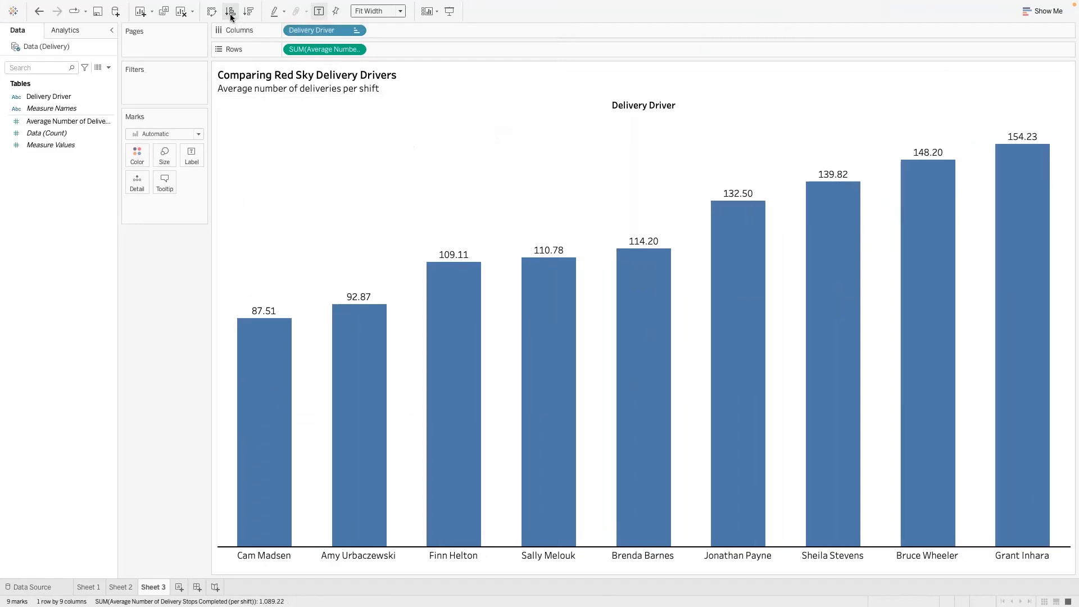
click(248, 13)
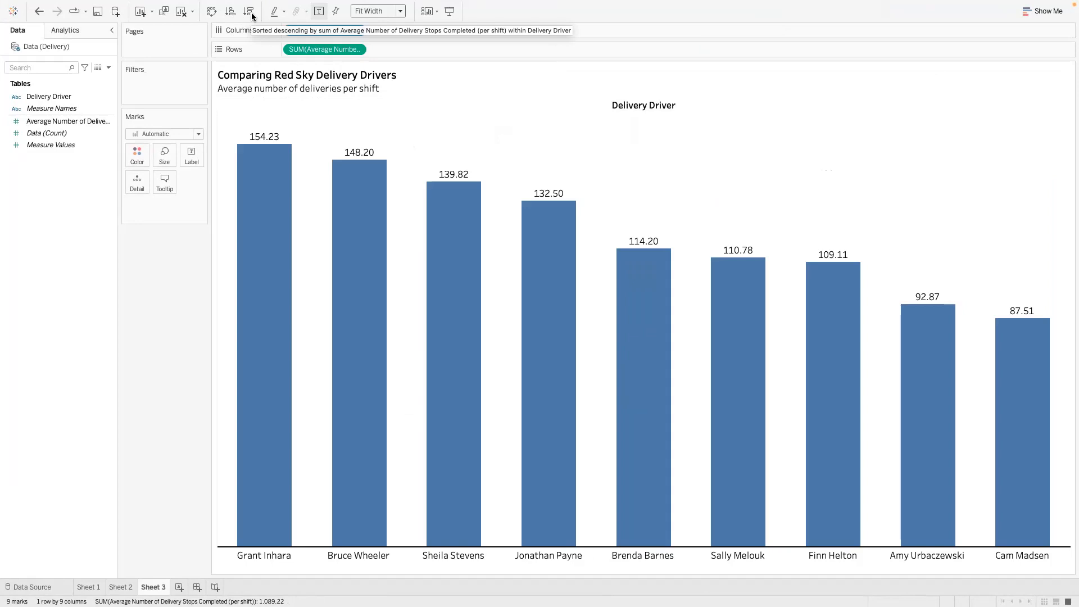
click(357, 50)
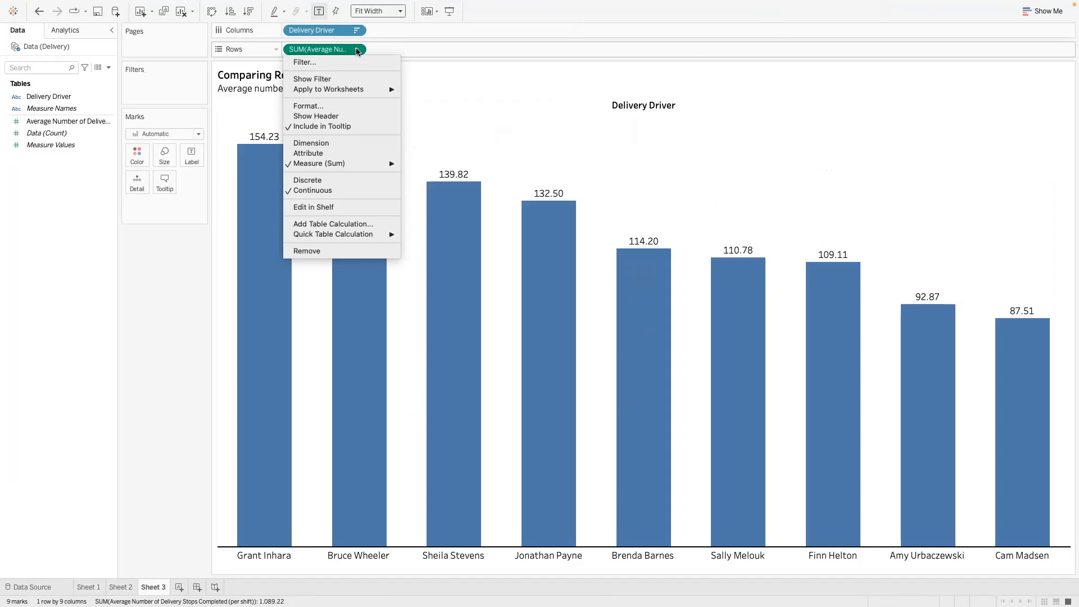
click(358, 31)
click(359, 31)
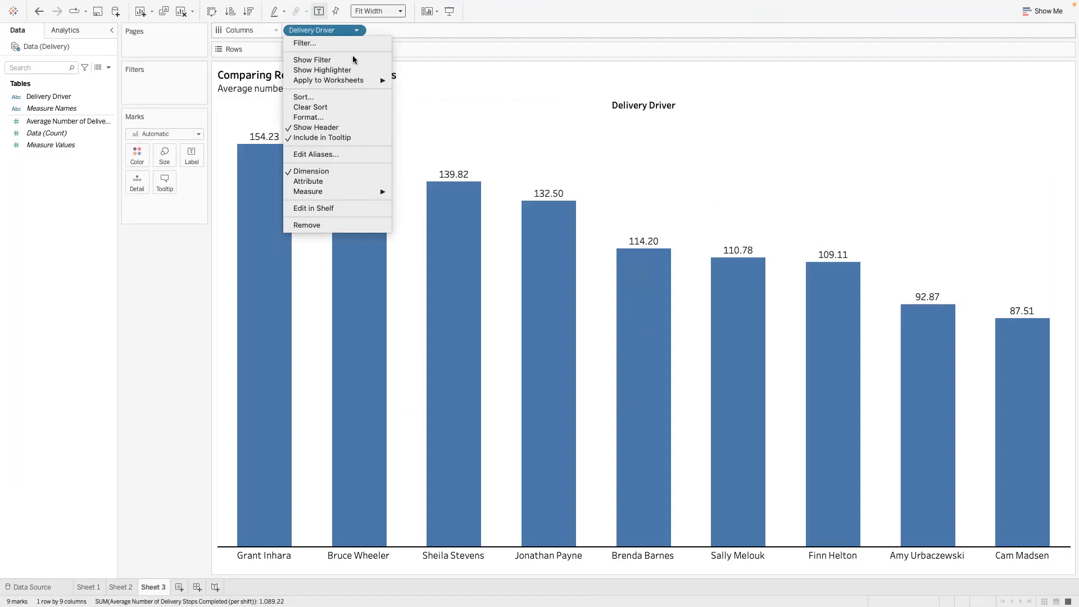
click(358, 31)
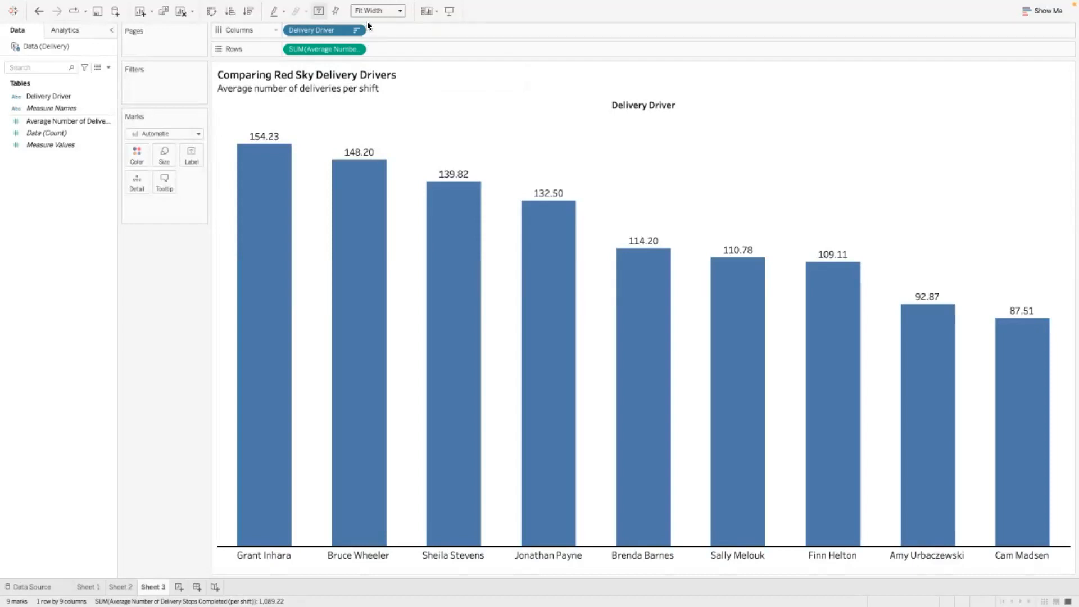
click(348, 96)
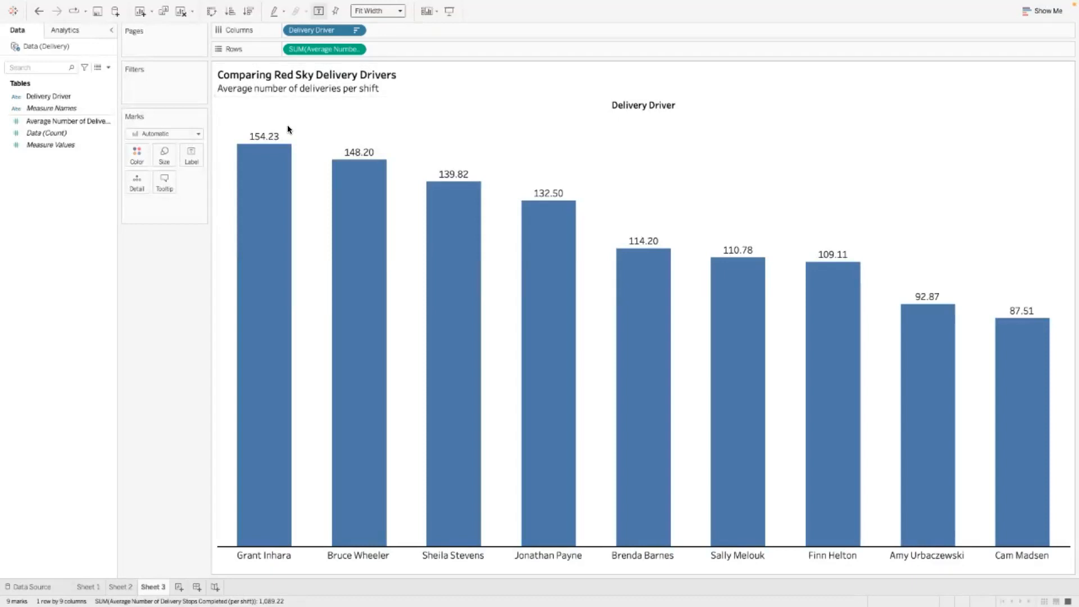
click(356, 30)
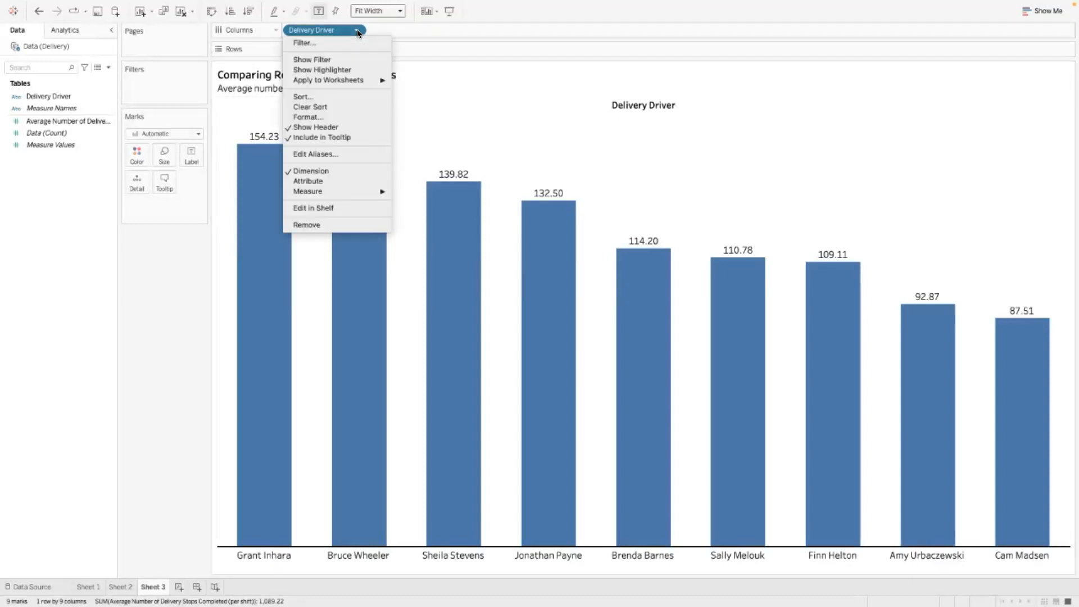
click(357, 29)
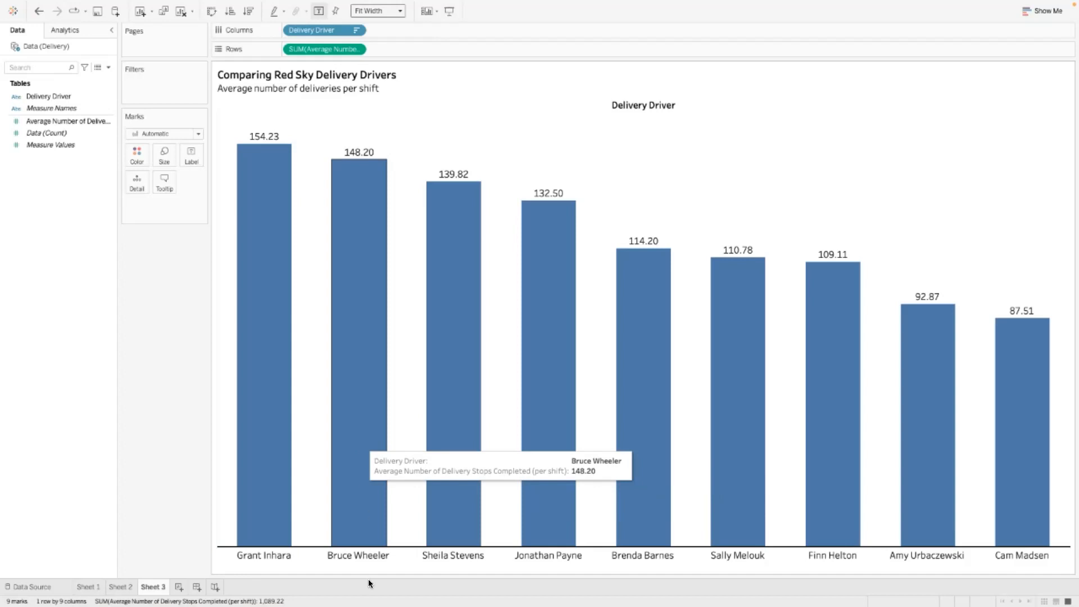
Show the Sheet 3 caption and replace its text with a sentence naming the drivers with the highest and lowest average number of deliveries per shift.
right_click(214, 527)
click(261, 371)
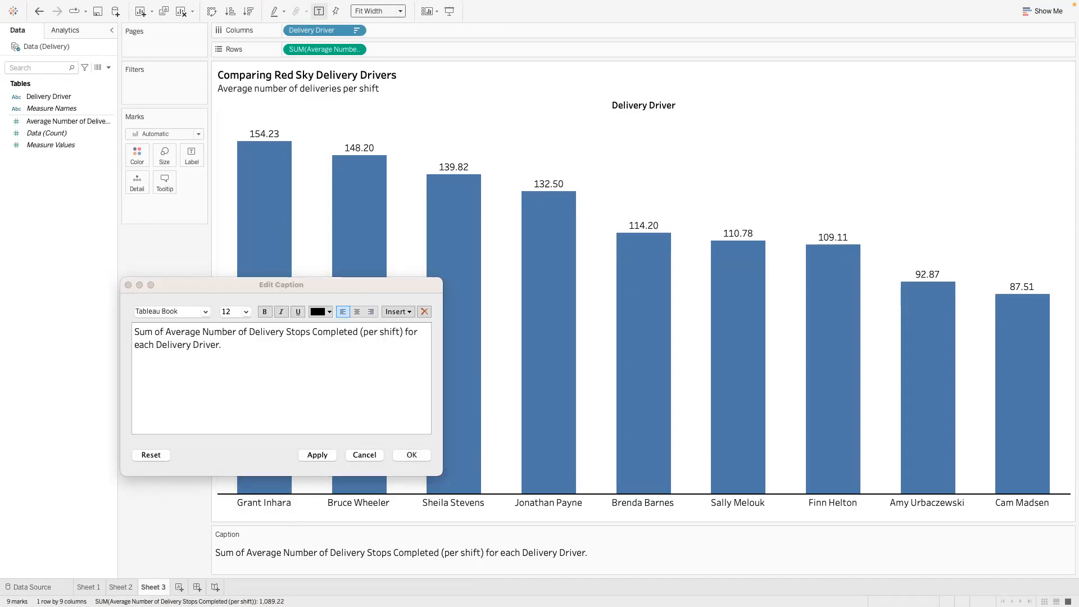
click(220, 341)
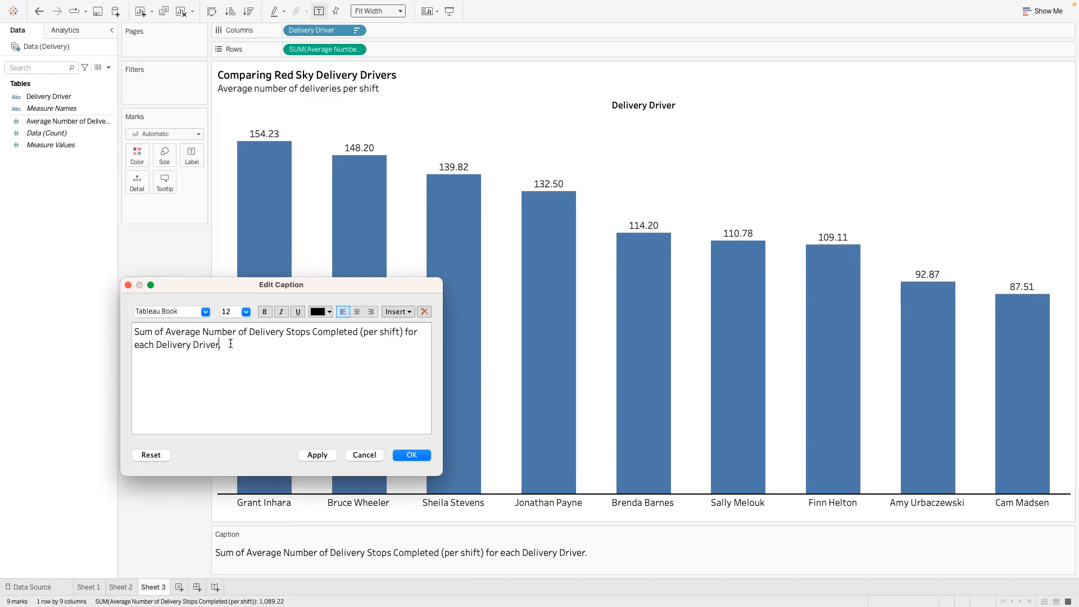
drag(228, 344, 103, 336)
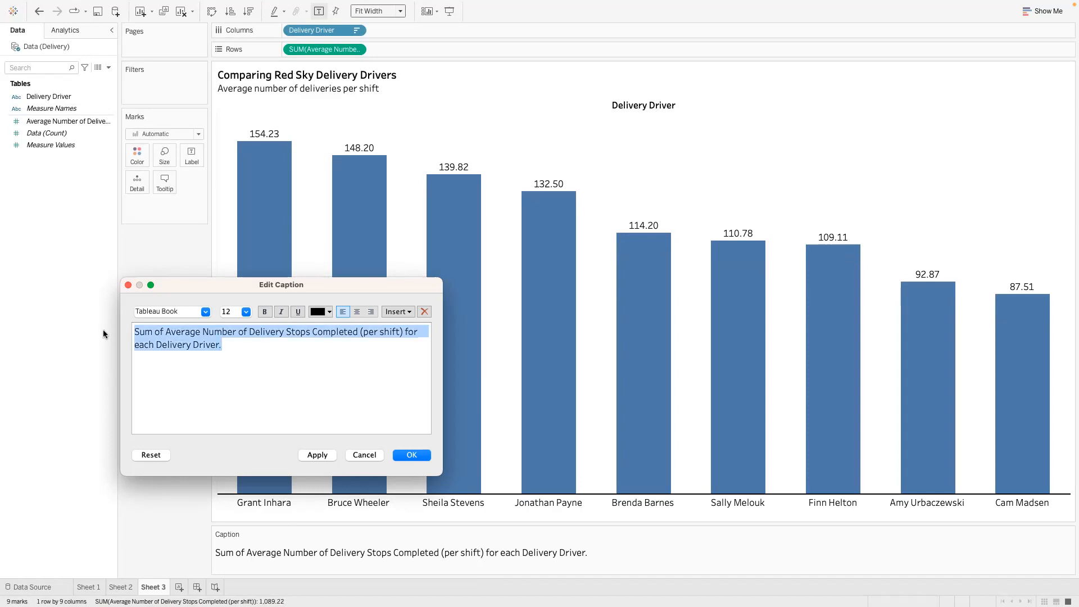
text(Grant Inhara has the)
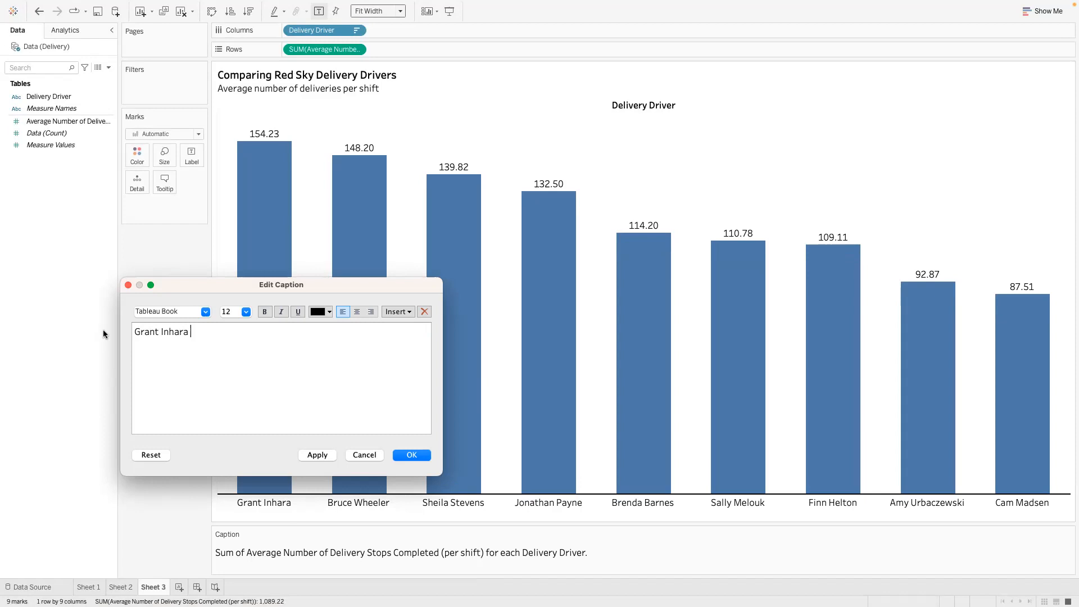
text( highest average number of deliveries per sh)
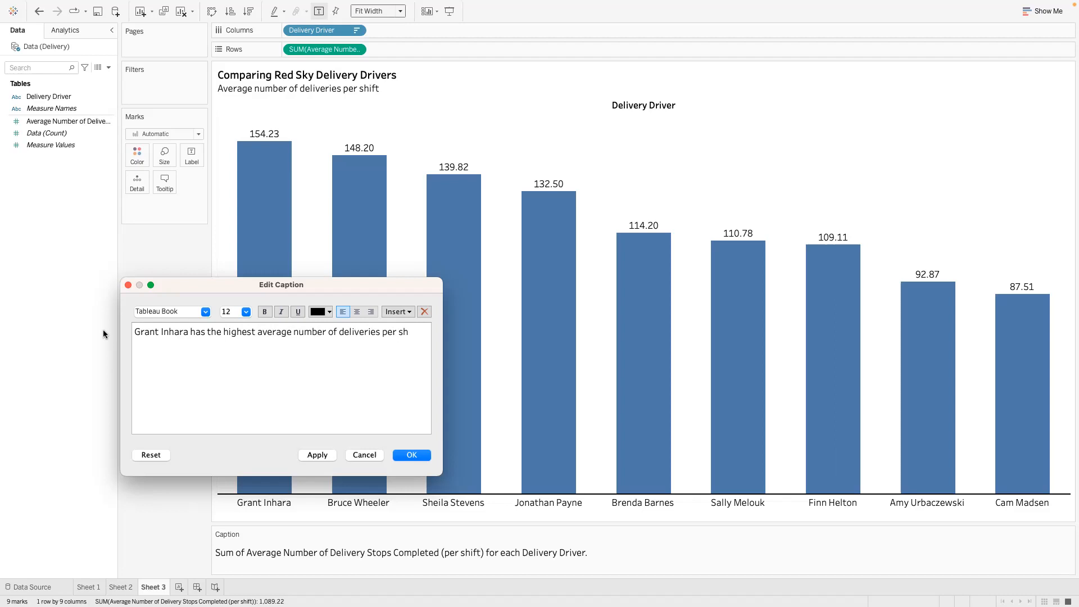
text(ift and Cam Madsen has the lowest.)
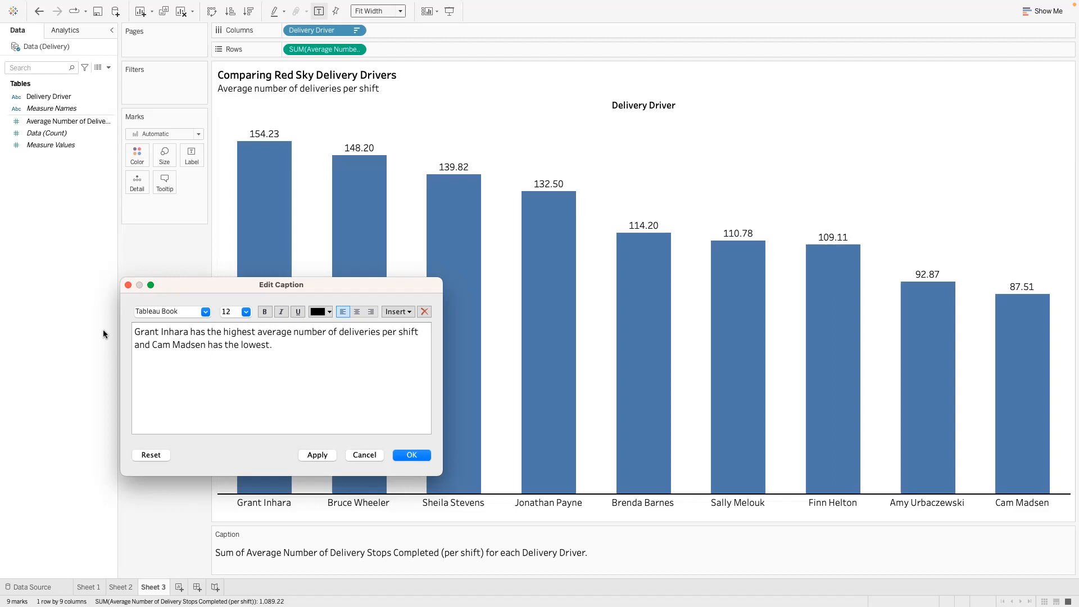
Set the whole caption text to black and apply the edited caption to the worksheet.
key(super+a)
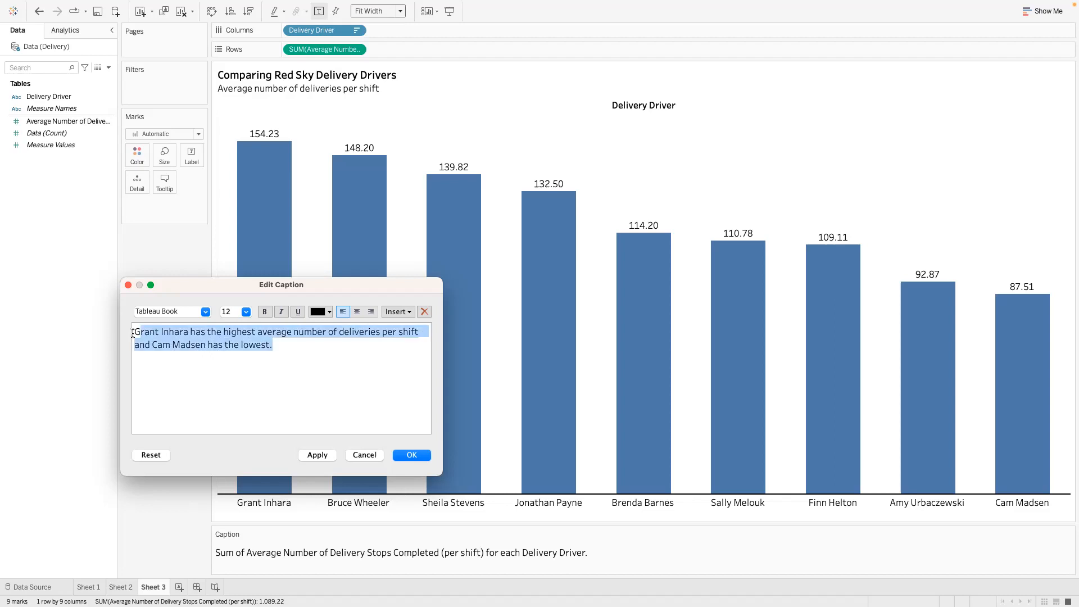
click(329, 313)
click(318, 325)
click(290, 348)
click(318, 454)
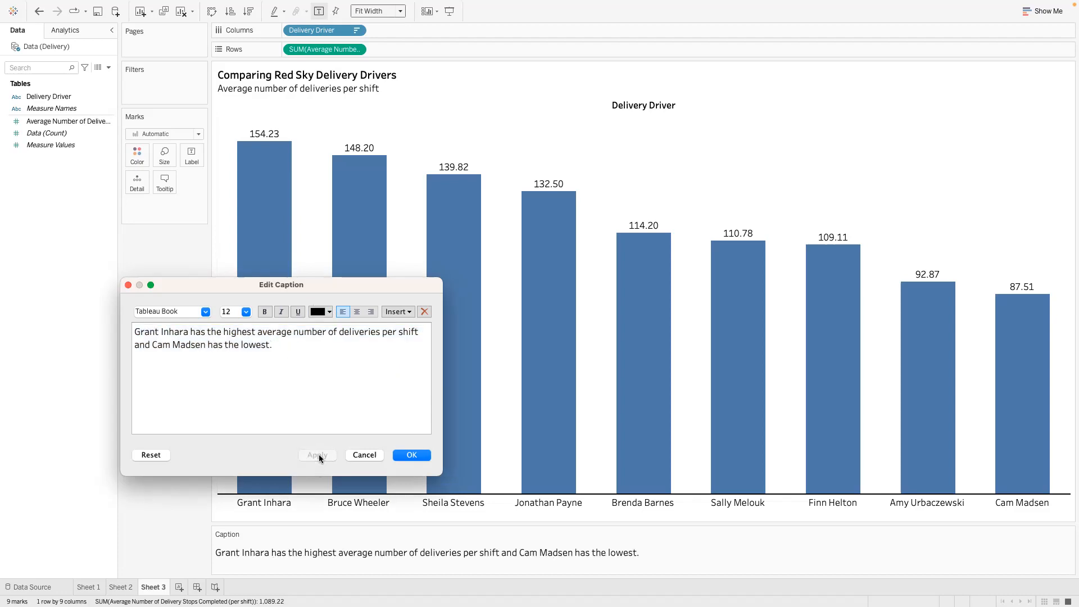
click(400, 456)
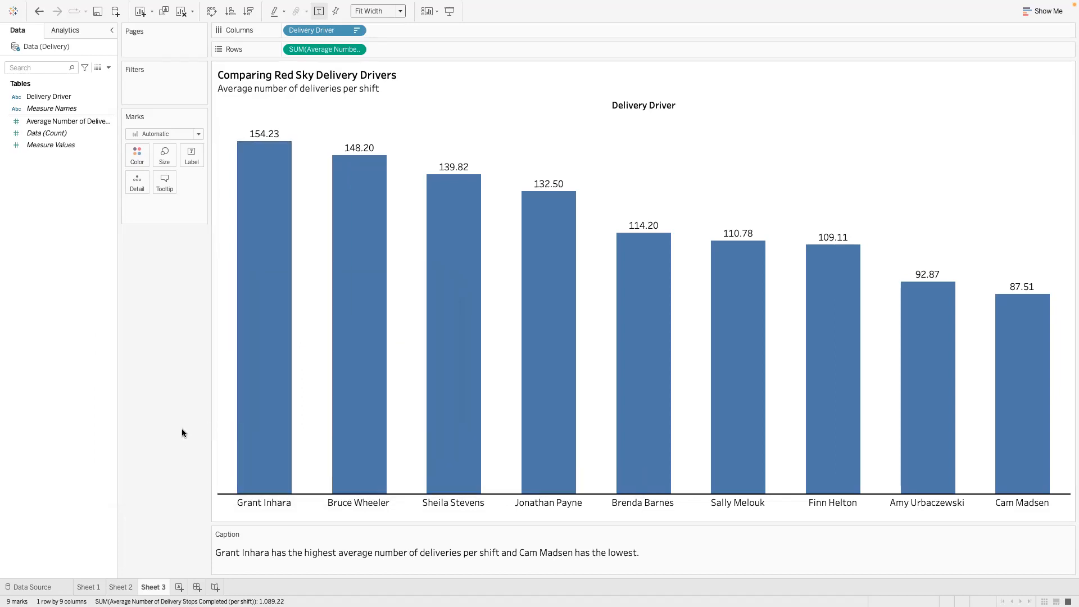
Switch to the PowerPoint slide and review the part c task about recoloring one driver's column in the sorted chart.
drag(421, 525, 422, 534)
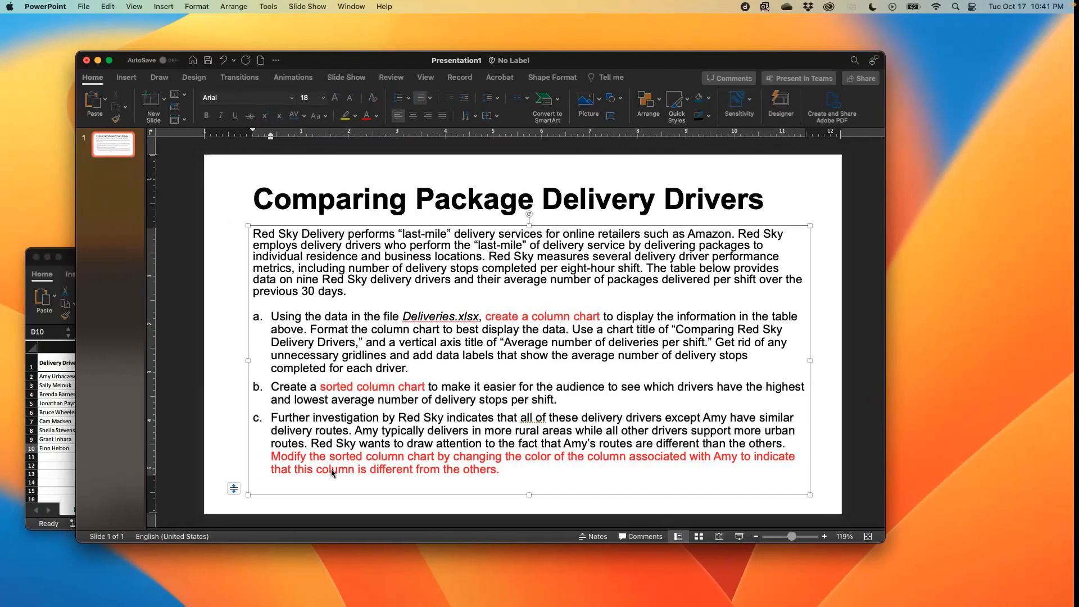
click(221, 443)
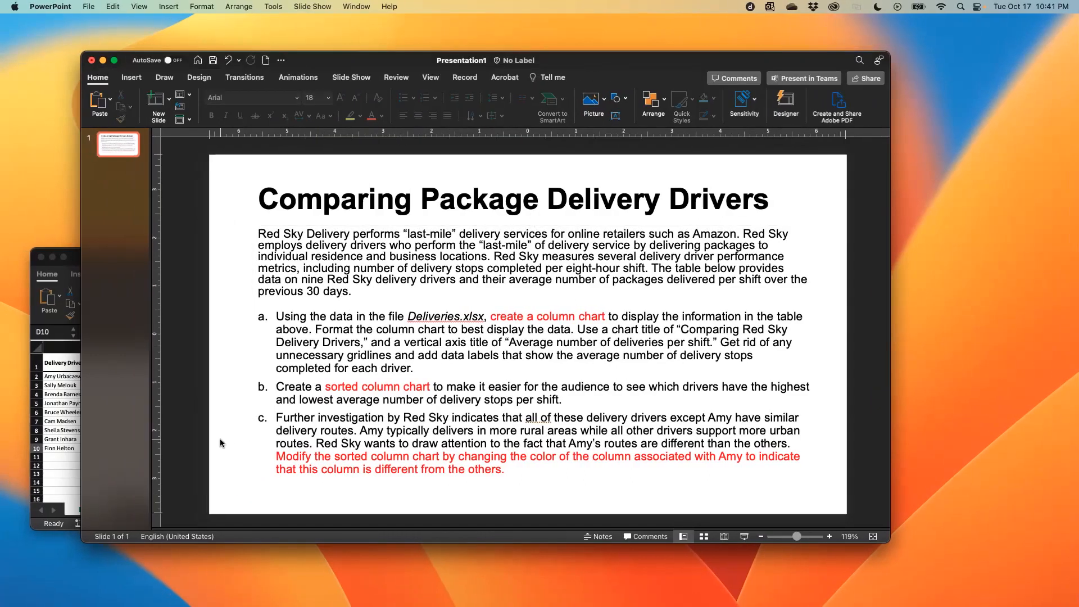